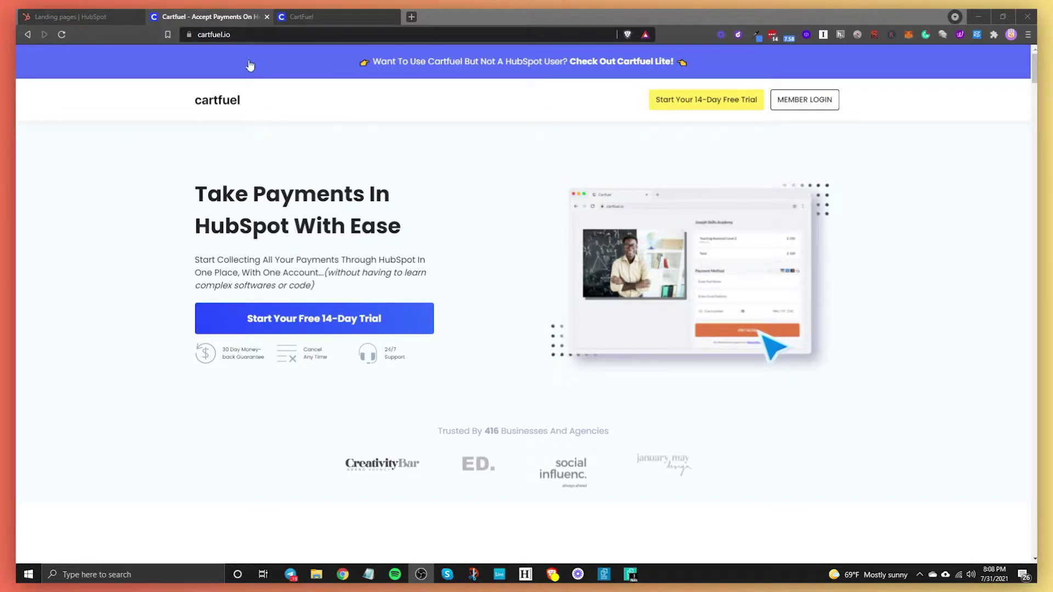
# Step: Go to the CartFuel dashboard and open Settings > Payment Gateways, showing Stripe connected
pyautogui.click(311, 18)
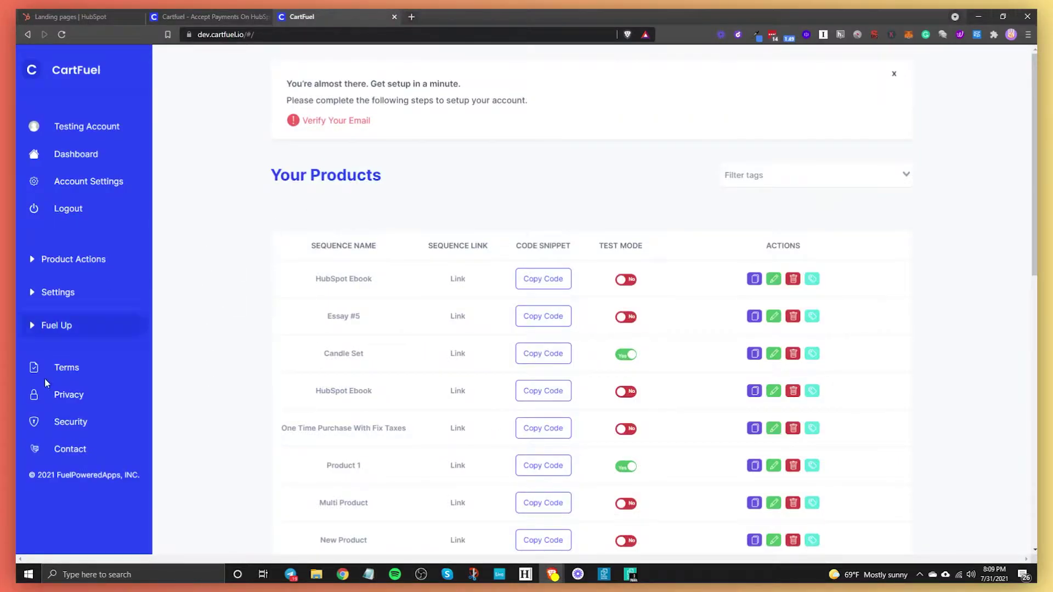
pyautogui.click(88, 295)
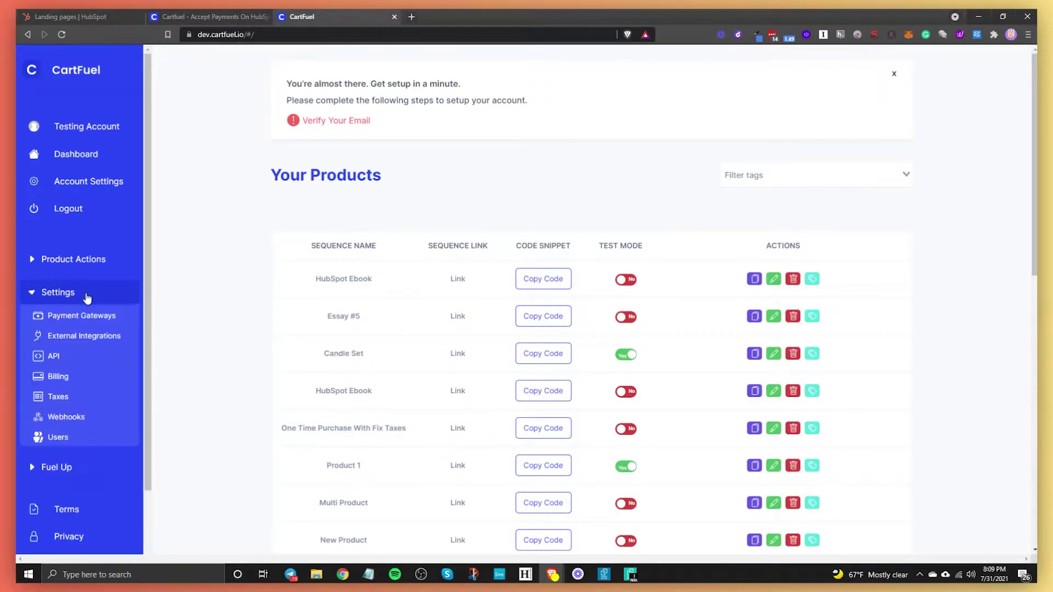
pyautogui.click(84, 316)
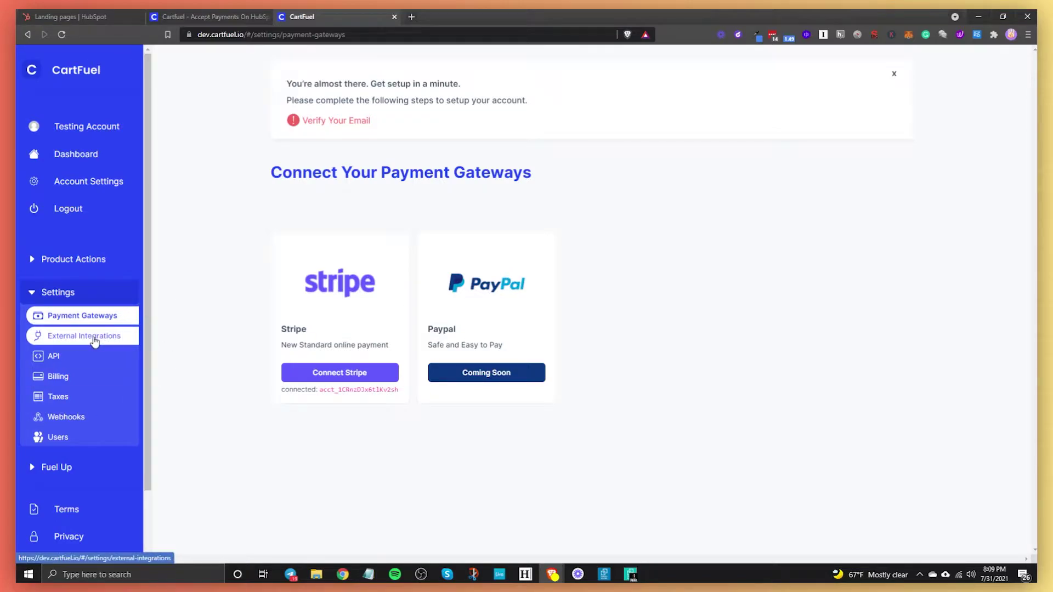
# Step: Open External Integrations, back out of the HubSpot connect page, and expand Product Actions
pyautogui.click(95, 341)
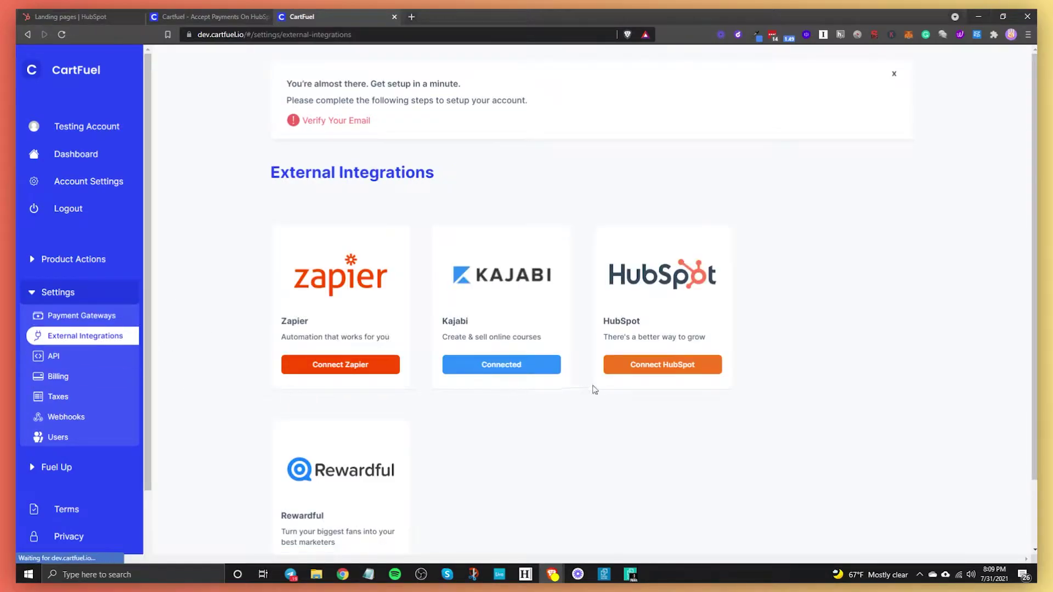
pyautogui.click(654, 366)
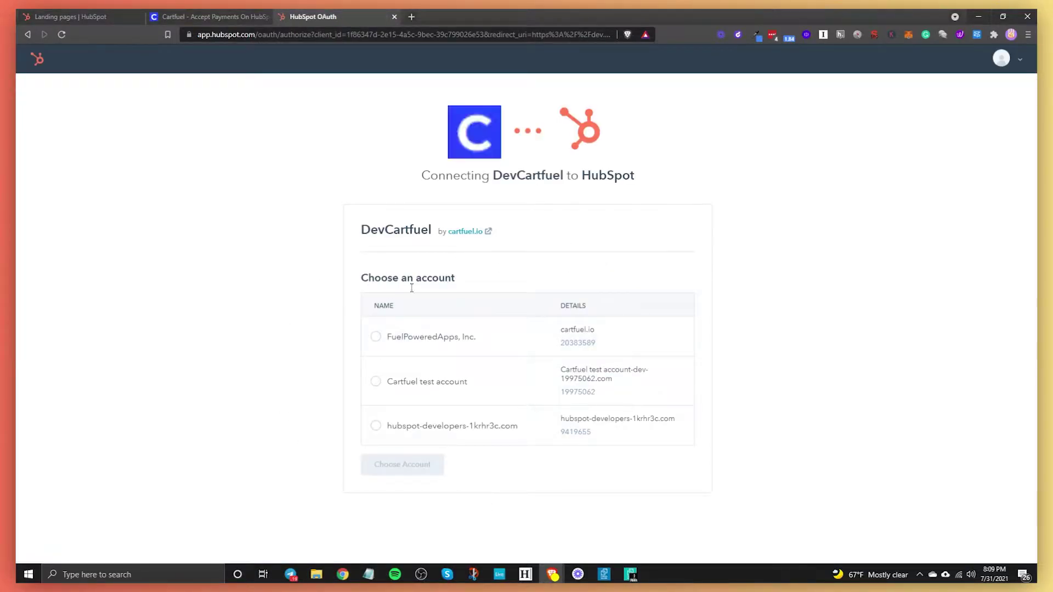
pyautogui.click(31, 33)
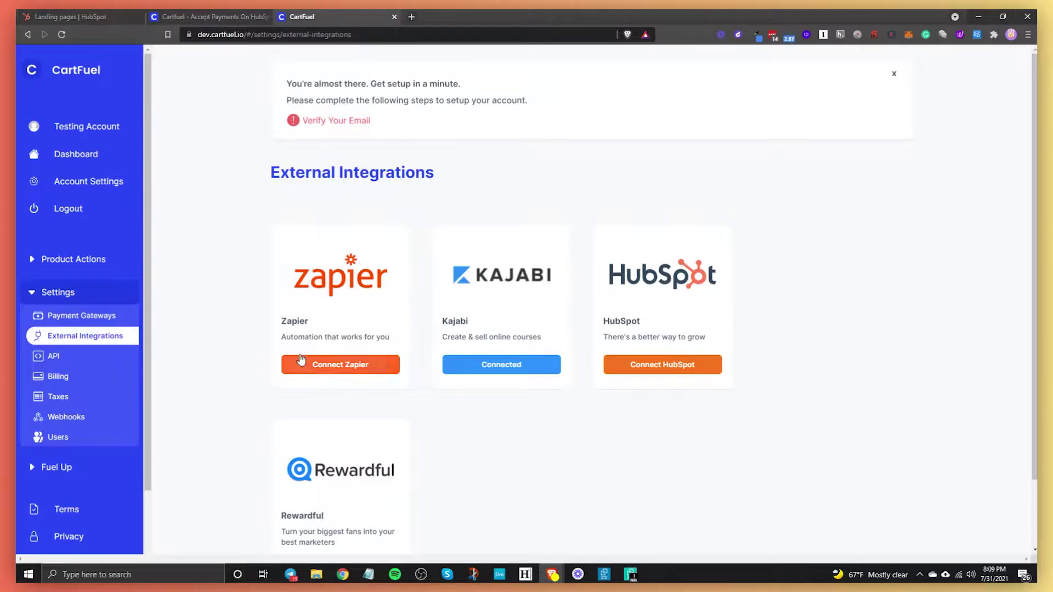
pyautogui.click(50, 296)
pyautogui.click(70, 267)
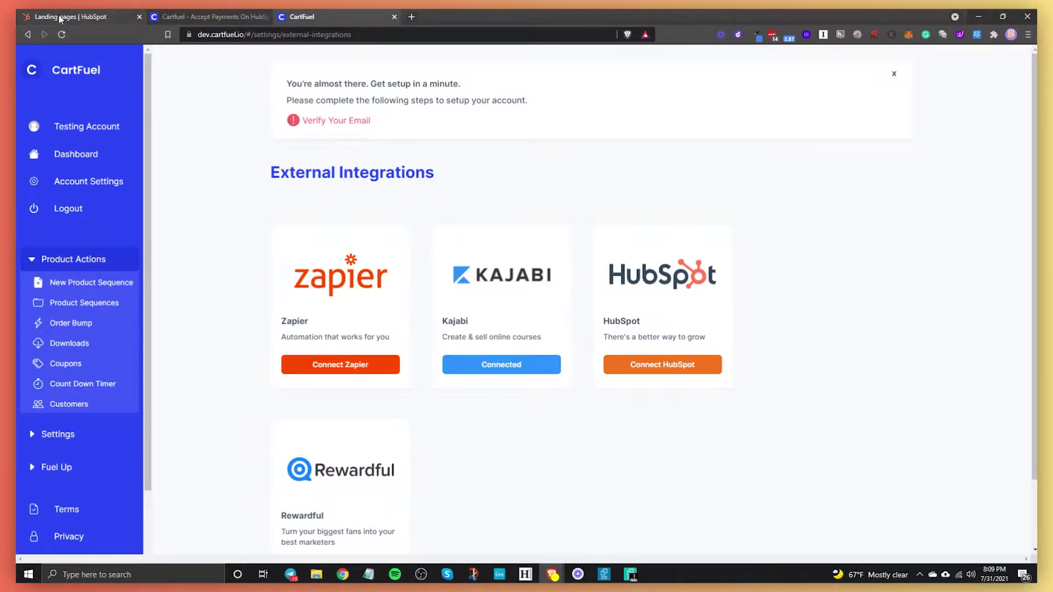
# Step: Create a New Product Sequence from the Product Actions menu
pyautogui.click(90, 286)
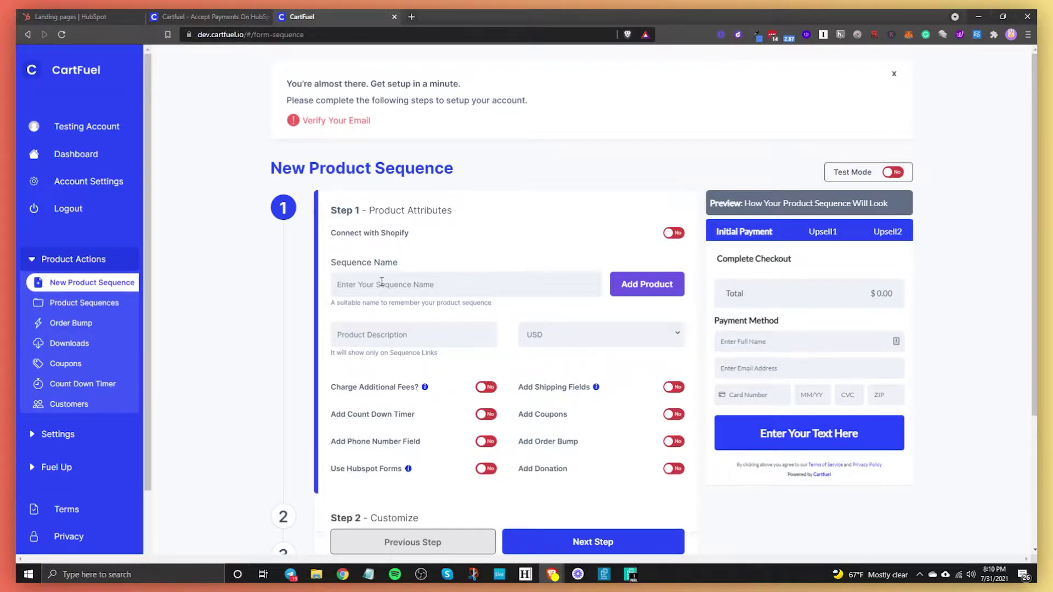
# Step: Enter 'HubSpot Training Video' as the sequence name, correcting a typo along the way
pyautogui.click(382, 282)
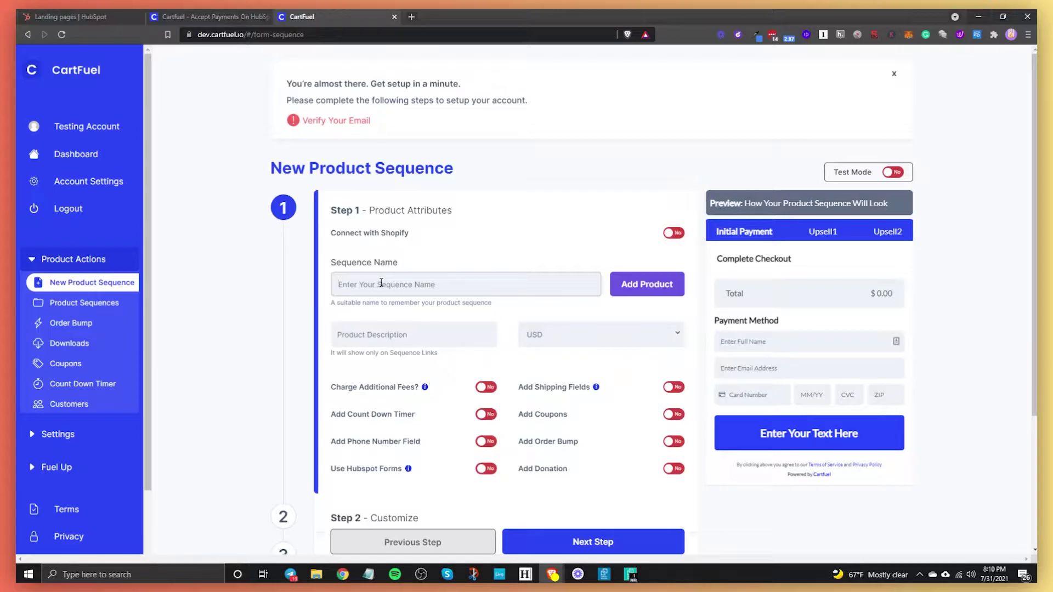
pyautogui.write('HubSpot TRain')
pyautogui.press('BackSpace')
pyautogui.press('BackSpace')
pyautogui.press('BackSpace')
pyautogui.press('BackSpace')
pyautogui.write('raining ')
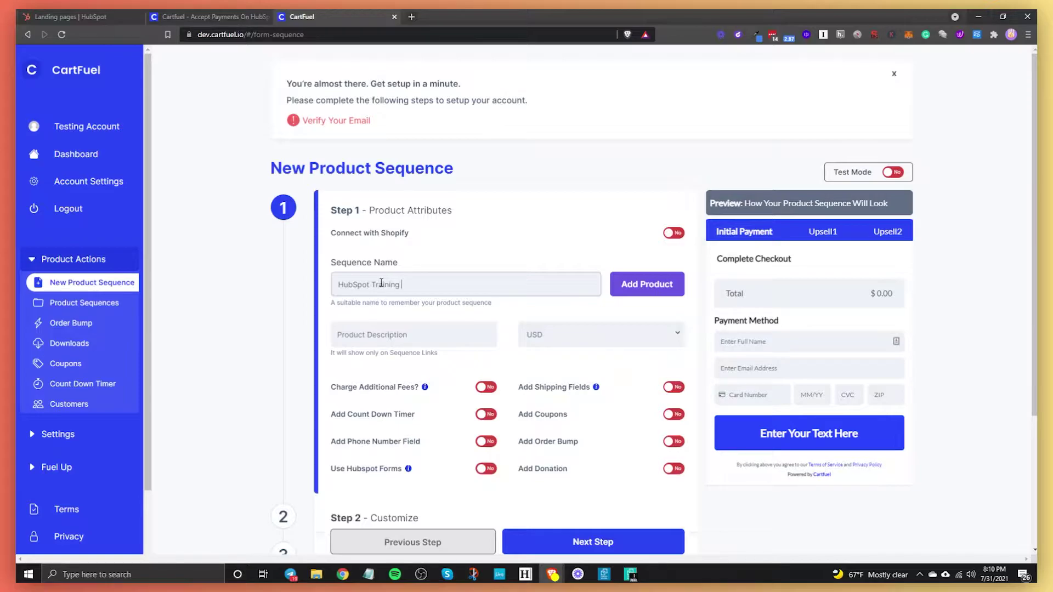
pyautogui.write('Video')
# Step: Add a new product named 'HubSpot Training' priced at $20
pyautogui.click(622, 283)
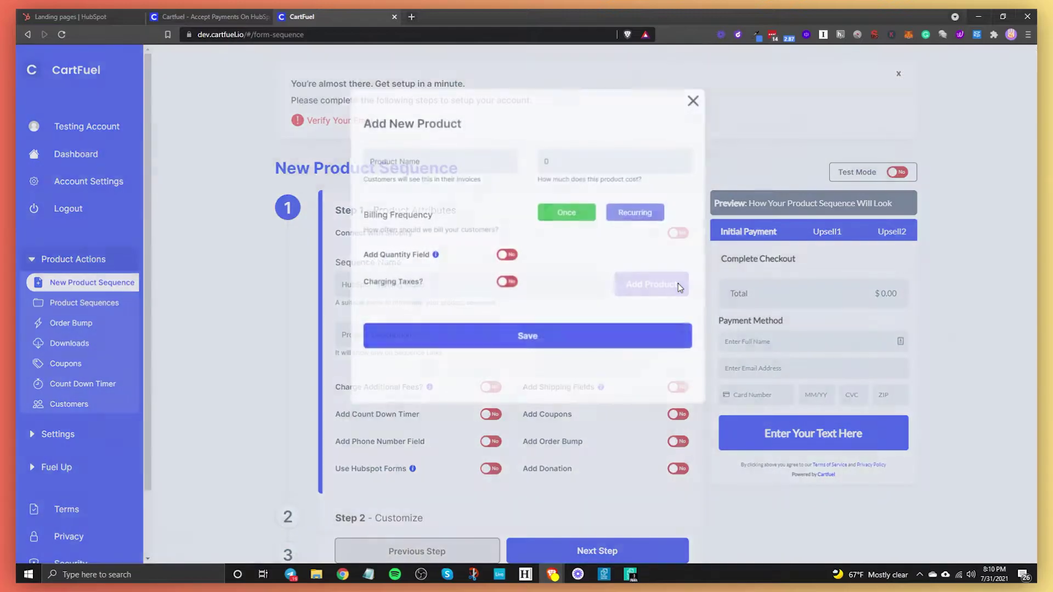
pyautogui.click(417, 161)
pyautogui.write('H')
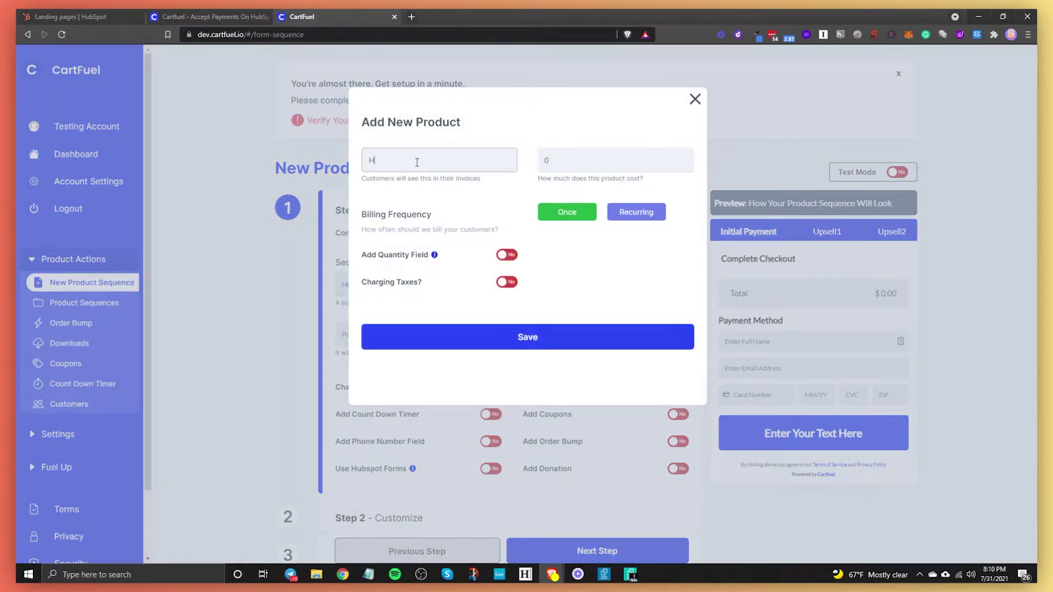
pyautogui.write('ubSpot Training')
pyautogui.press('Tab')
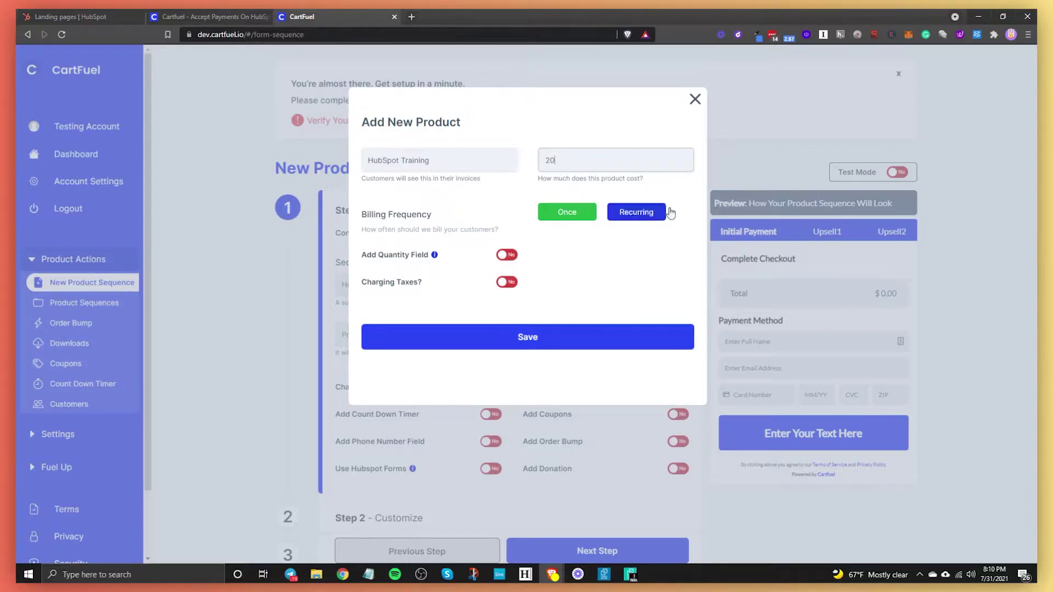
# Step: Try recurring monthly billing, expiration, quantity and tax options, then save it as a one-time charge
pyautogui.click(621, 217)
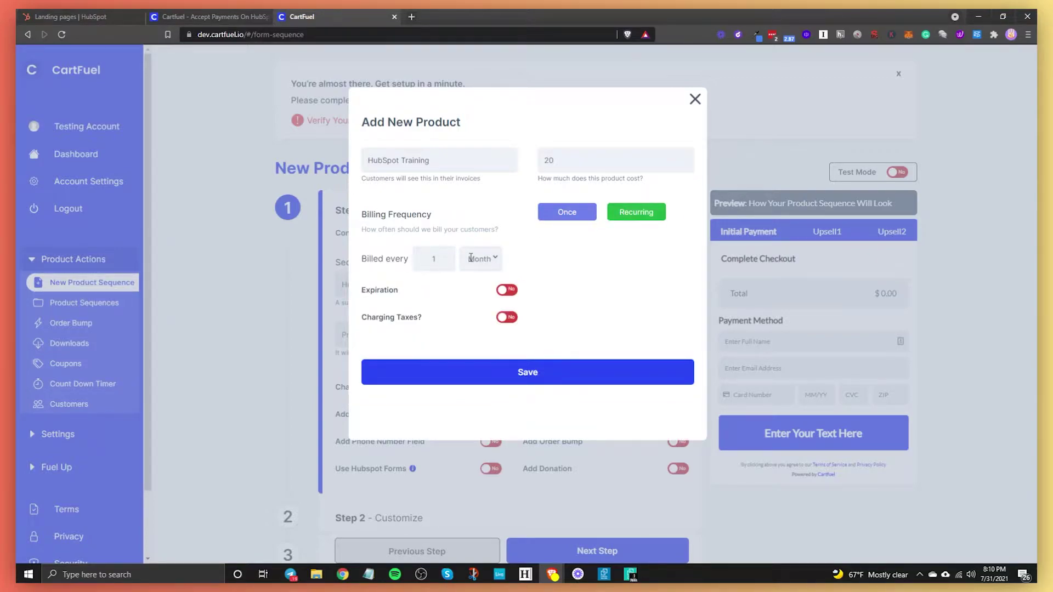
pyautogui.click(489, 259)
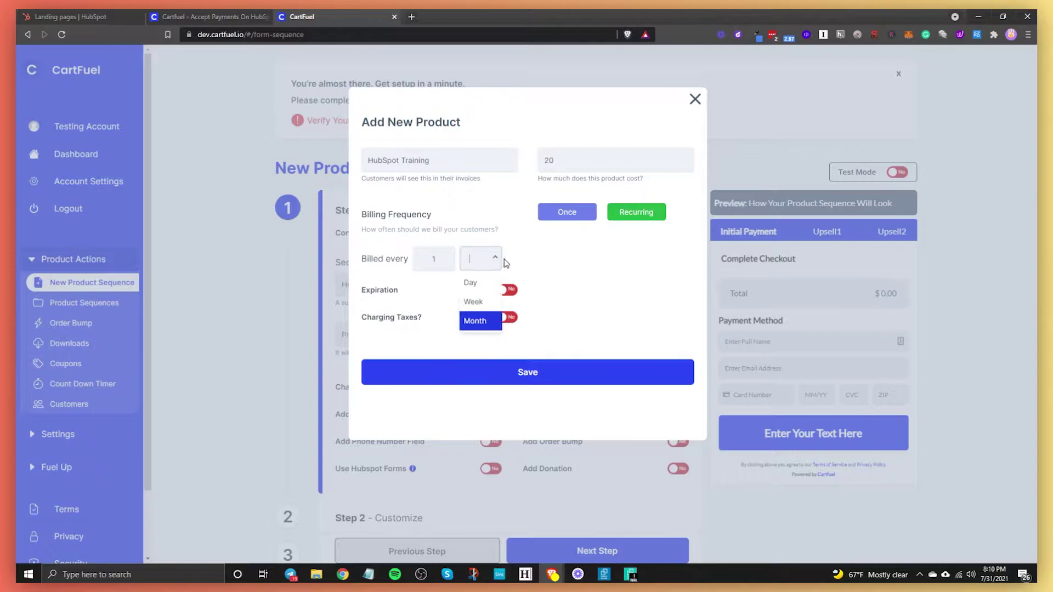
pyautogui.click(475, 321)
pyautogui.click(509, 295)
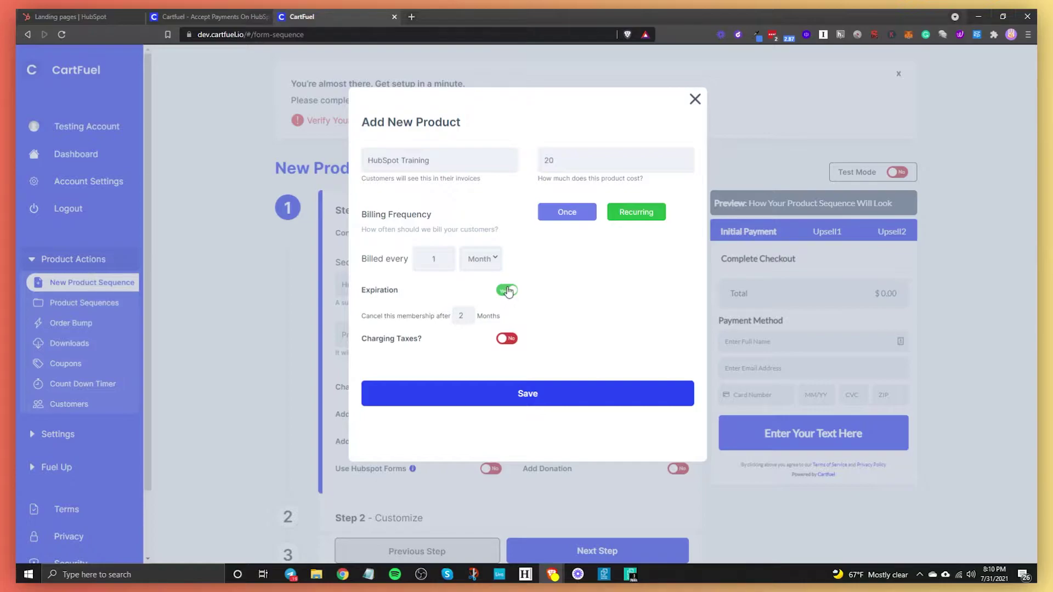
pyautogui.click(508, 291)
pyautogui.click(567, 211)
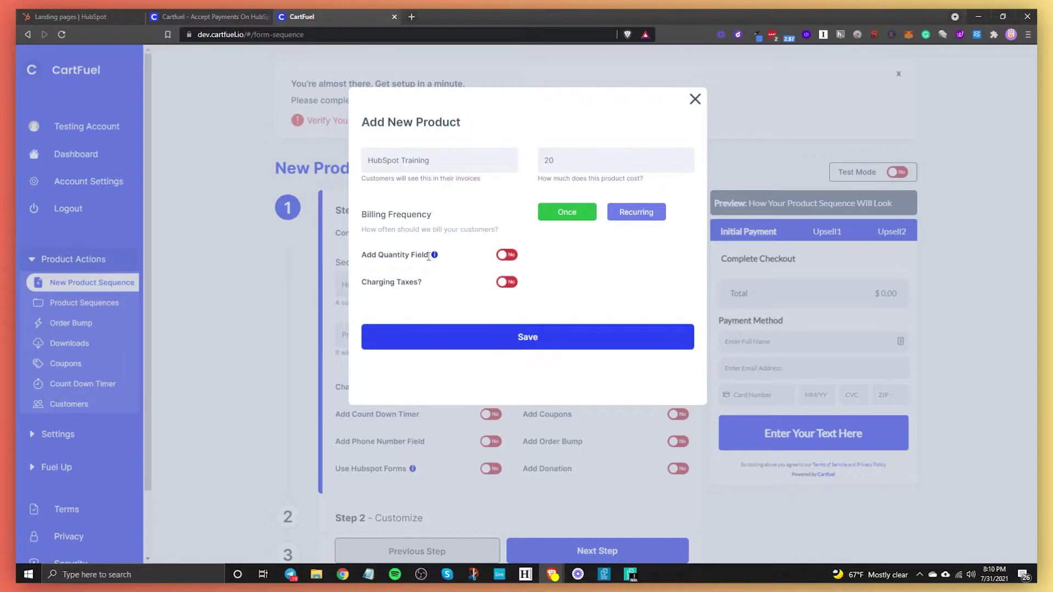
pyautogui.click(500, 259)
pyautogui.click(513, 258)
pyautogui.click(506, 283)
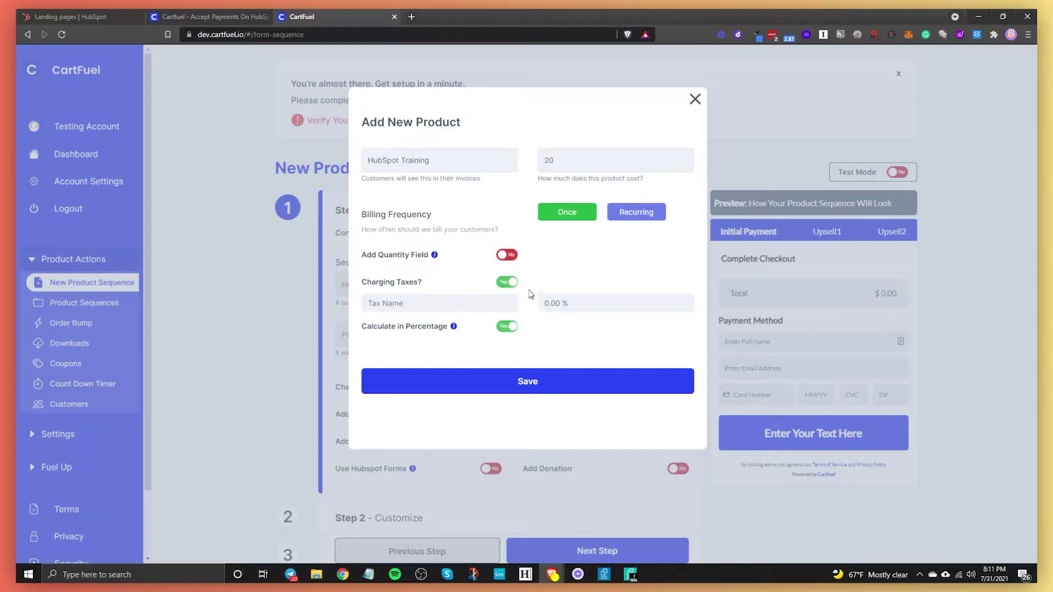
pyautogui.click(507, 281)
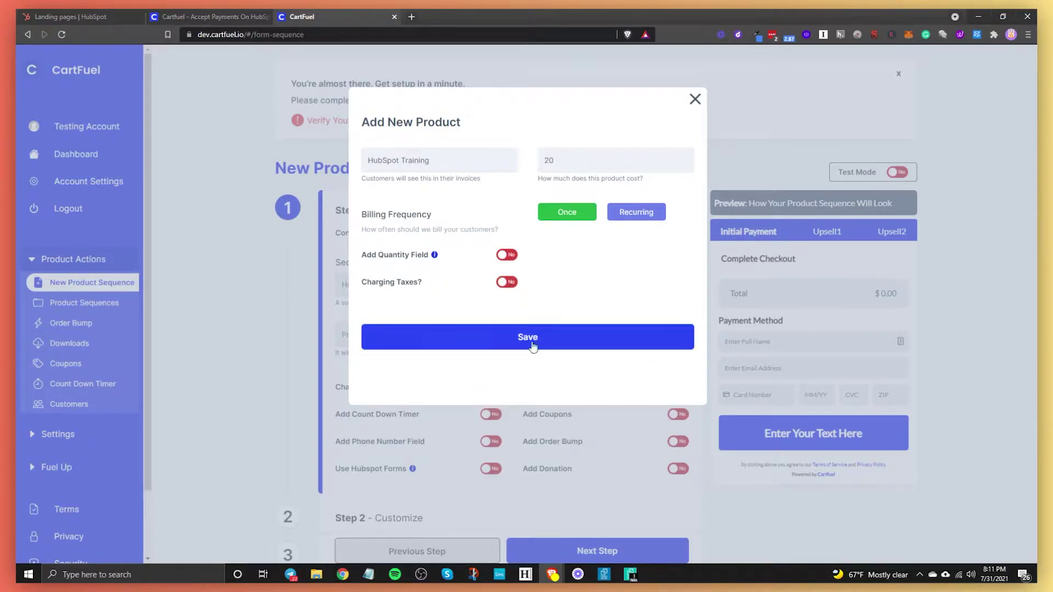
pyautogui.click(533, 340)
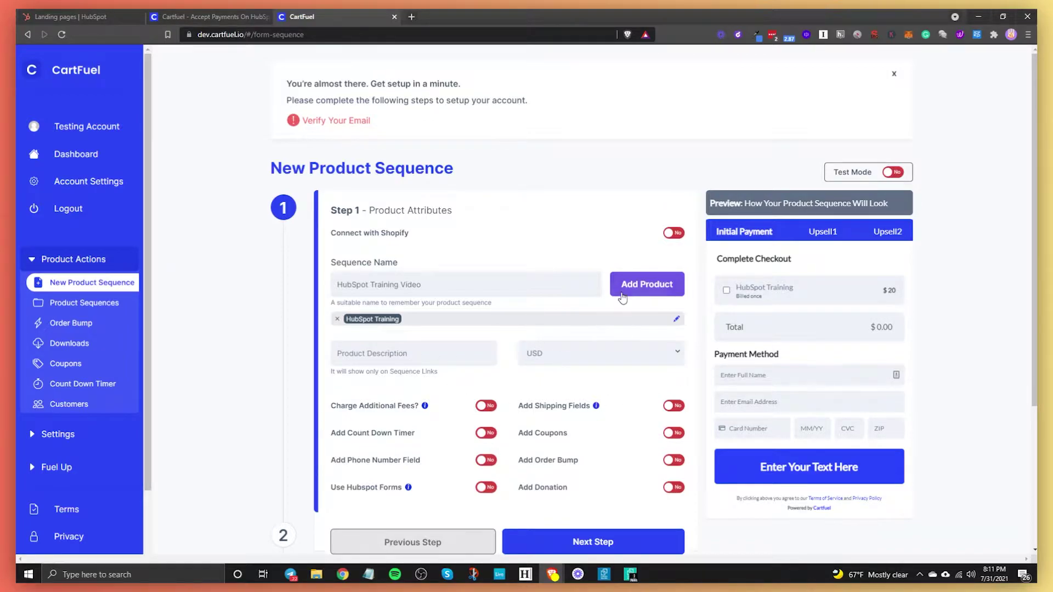
# Step: Add and save a second product, 'HubSpot Training Advanced', at $100 billed once
pyautogui.click(623, 292)
pyautogui.click(439, 161)
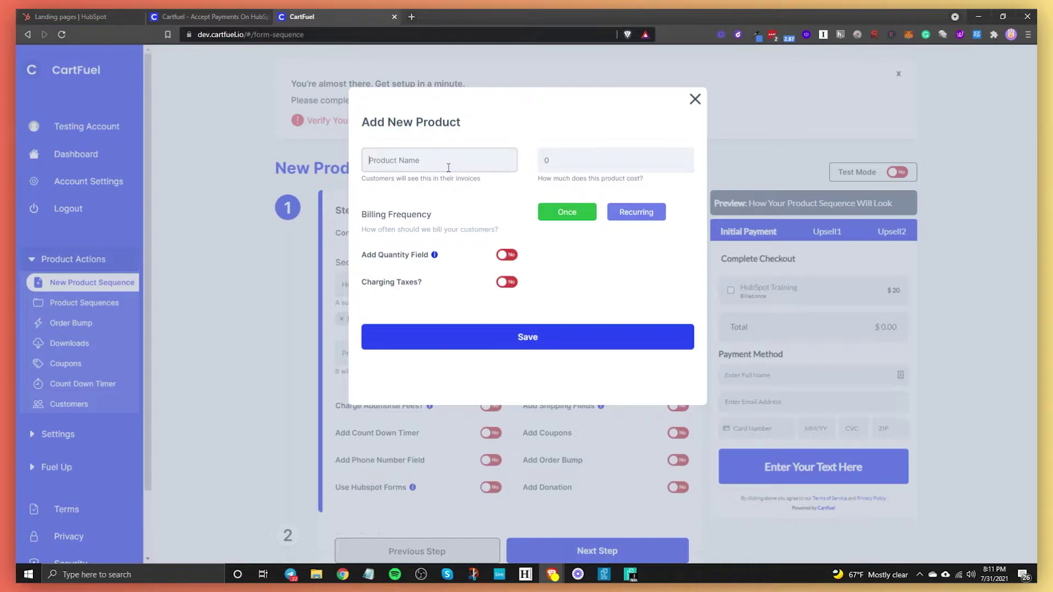
pyautogui.write('HubSpot Training Advanced')
pyautogui.press('Tab')
pyautogui.write('10')
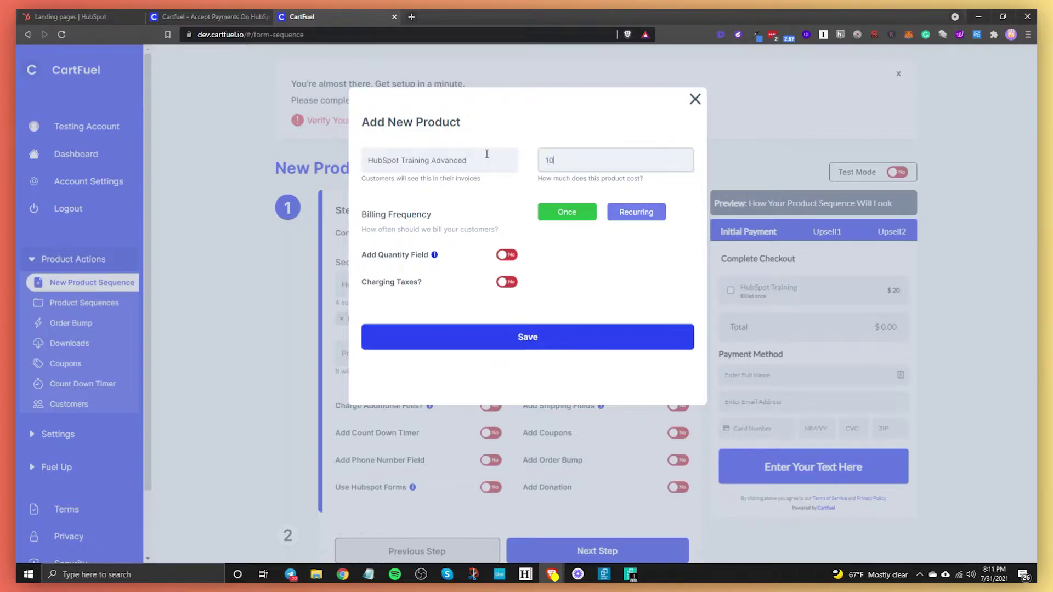
pyautogui.write('0')
pyautogui.click(532, 337)
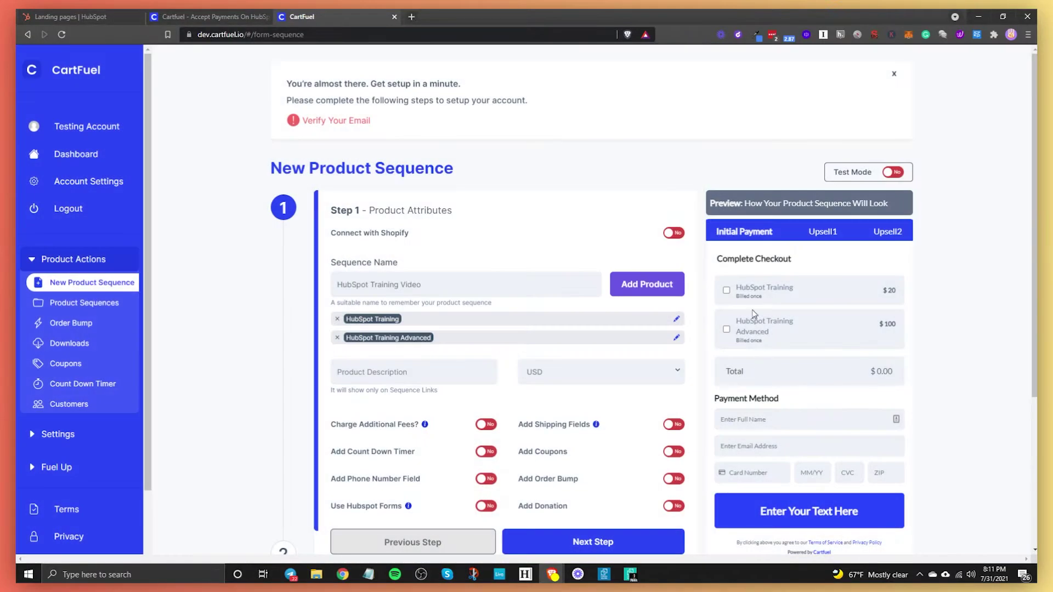
# Step: Tick and untick both HubSpot Training products in the checkout preview to test the total
pyautogui.click(726, 291)
pyautogui.click(727, 327)
pyautogui.click(727, 327)
pyautogui.click(726, 291)
pyautogui.scroll(-2, 625, 364)
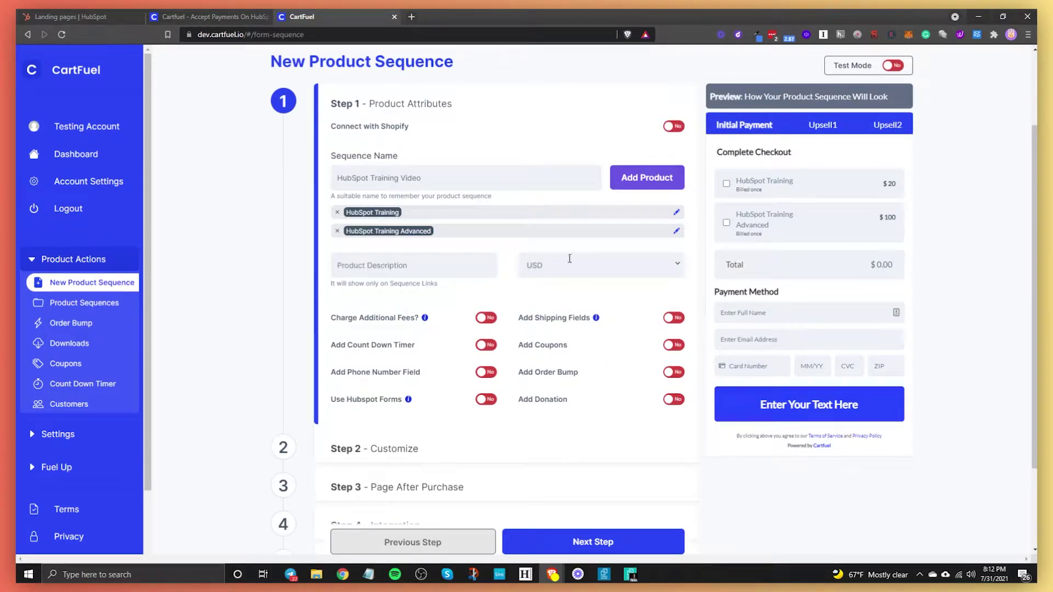
# Step: Leave the product description empty and additional fees switched off
pyautogui.click(380, 269)
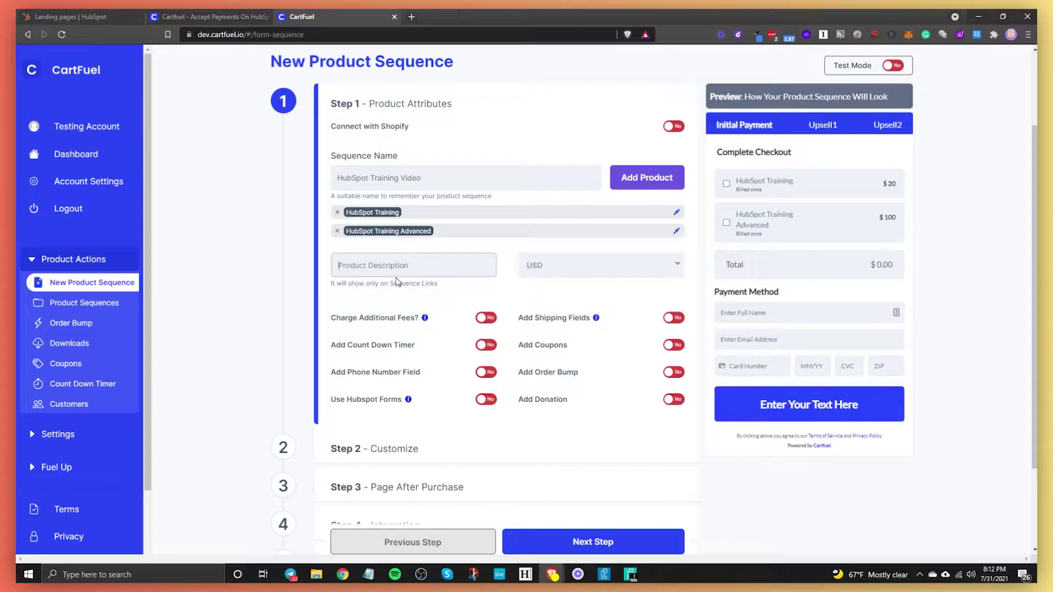
pyautogui.click(459, 247)
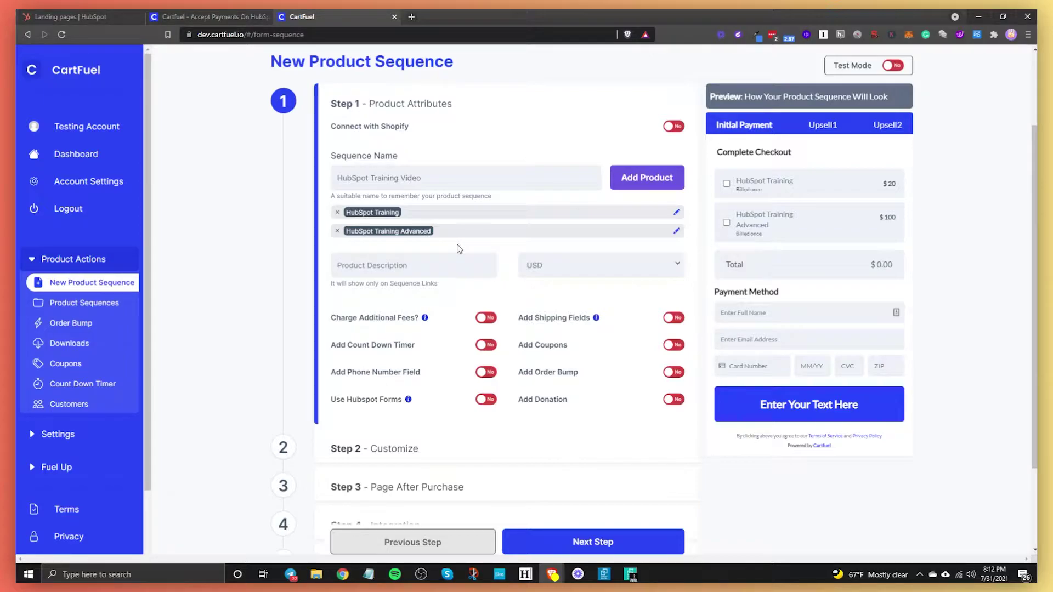
pyautogui.click(486, 318)
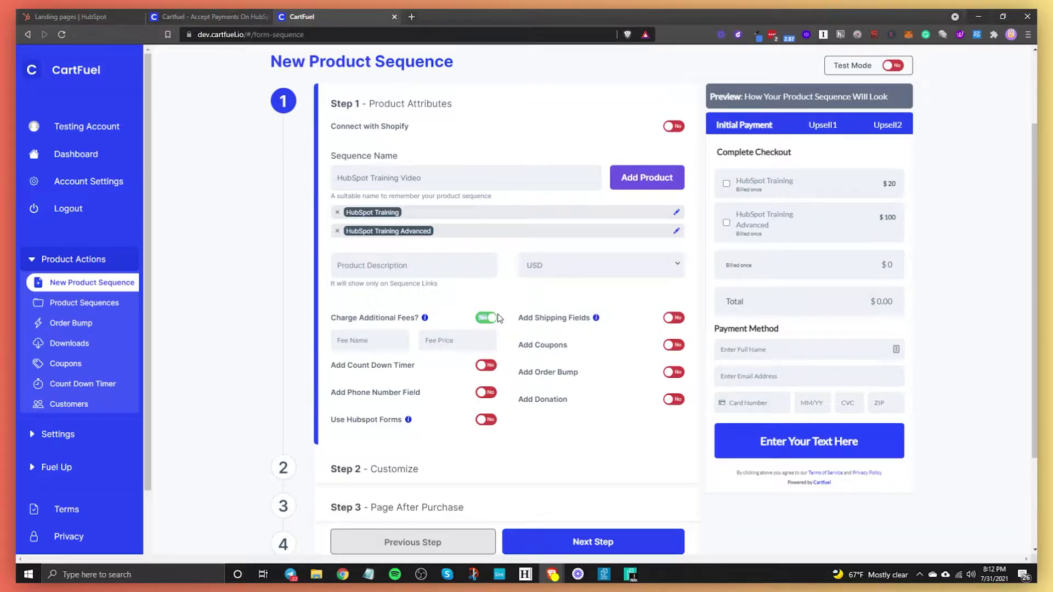
pyautogui.click(487, 319)
# Step: Try Countdown Timer 2 and Test Countdown Timer, then turn the countdown timer off
pyautogui.click(485, 346)
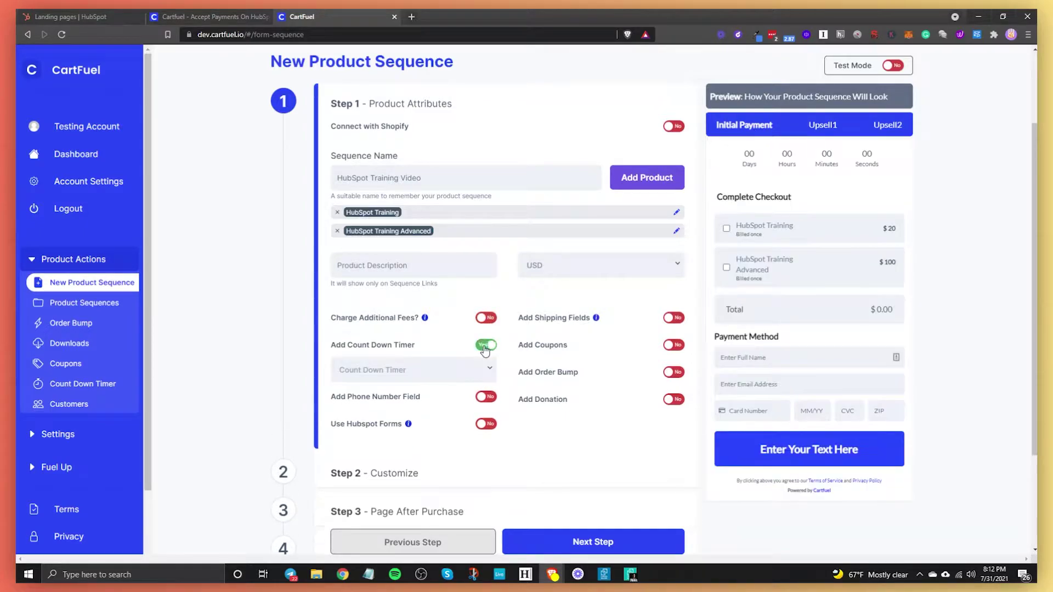
pyautogui.click(378, 370)
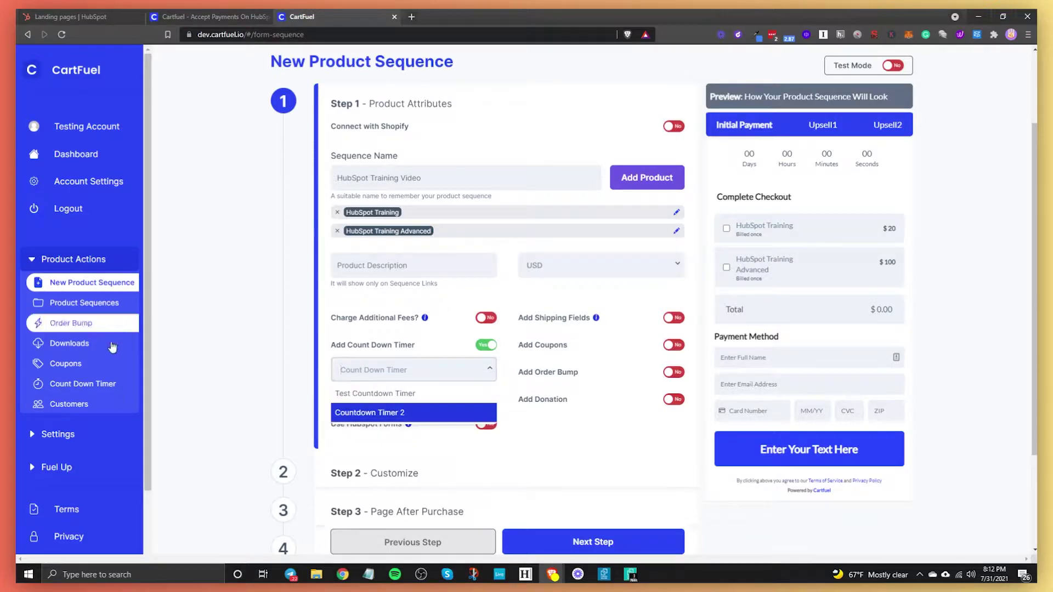
pyautogui.click(404, 415)
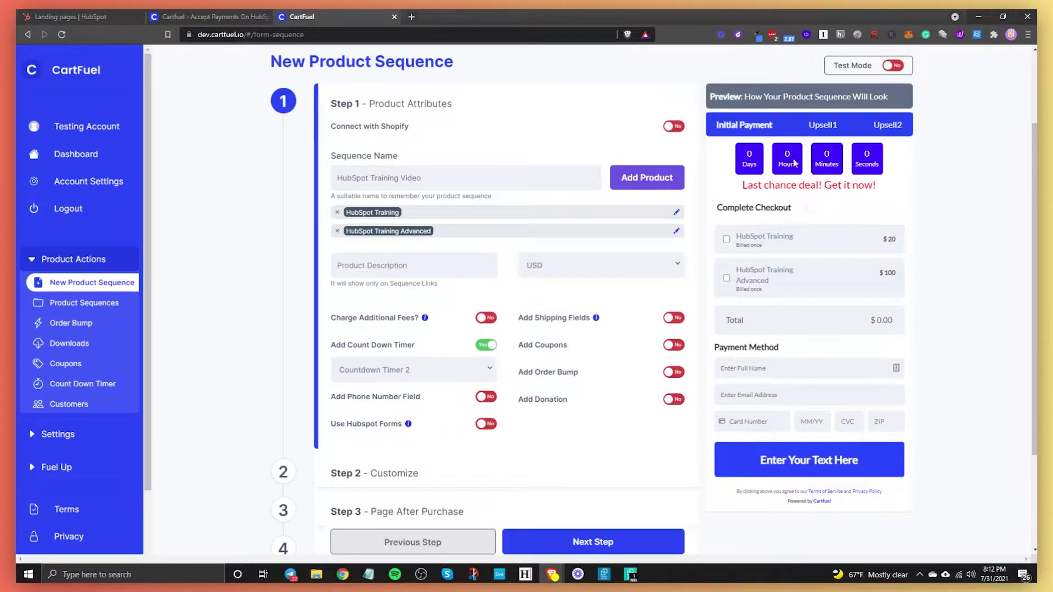
pyautogui.click(419, 374)
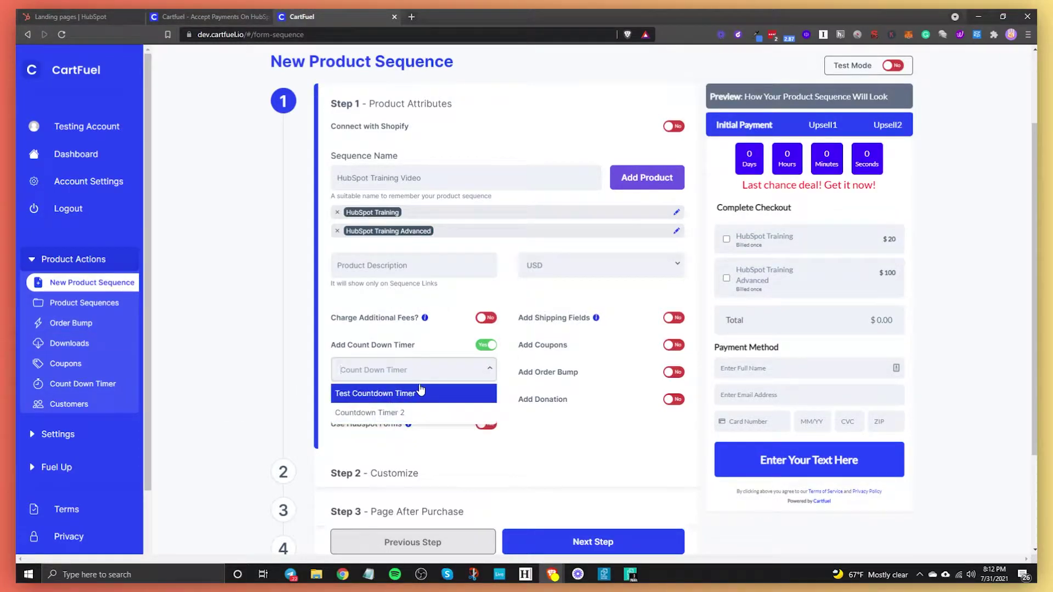
pyautogui.click(431, 387)
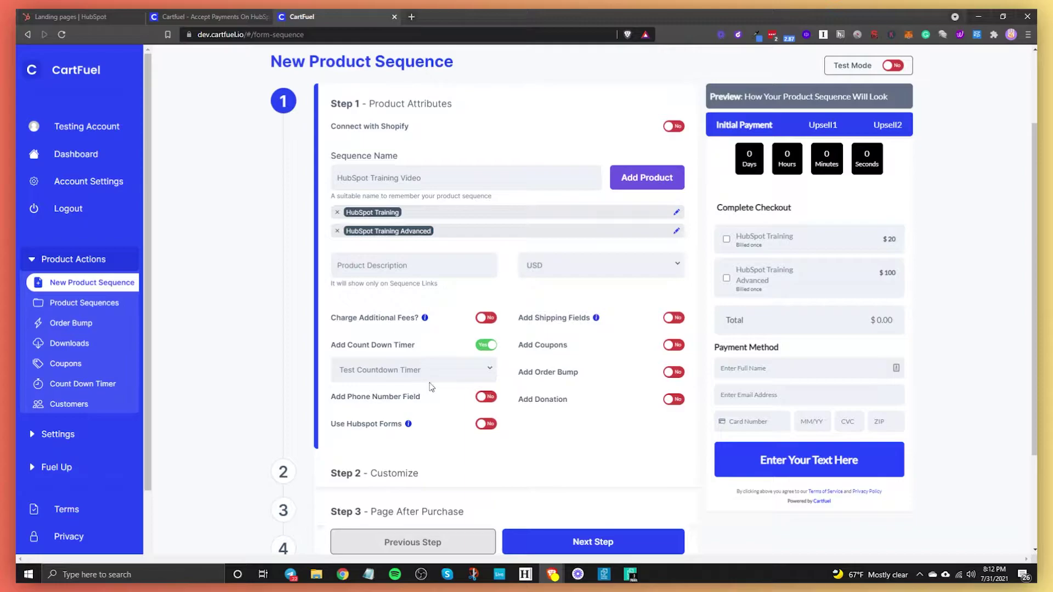
pyautogui.click(486, 346)
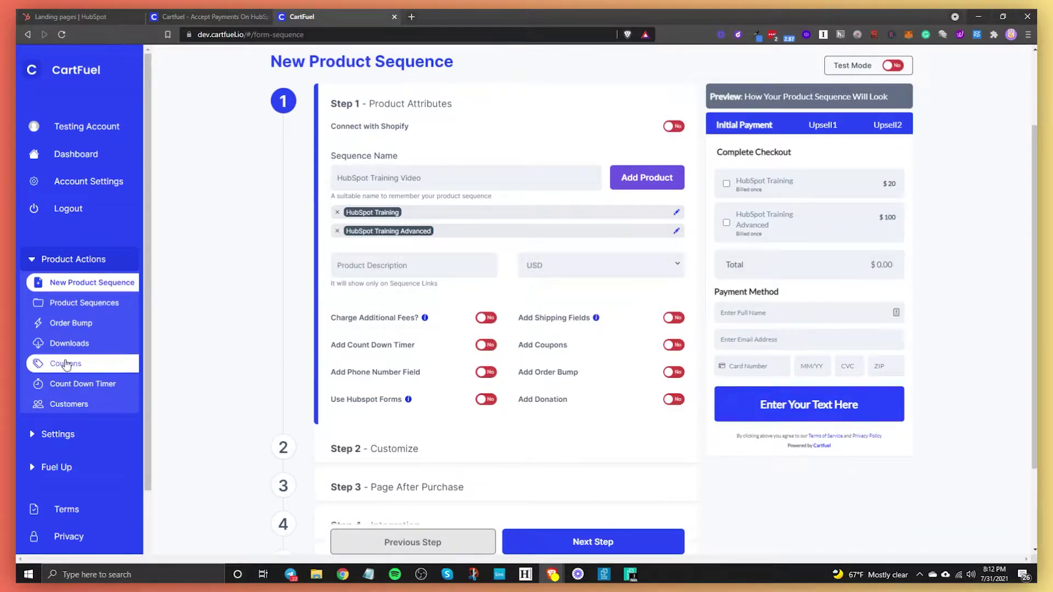
# Step: Add a phone number field to the checkout, and try then disable HubSpot forms
pyautogui.click(485, 372)
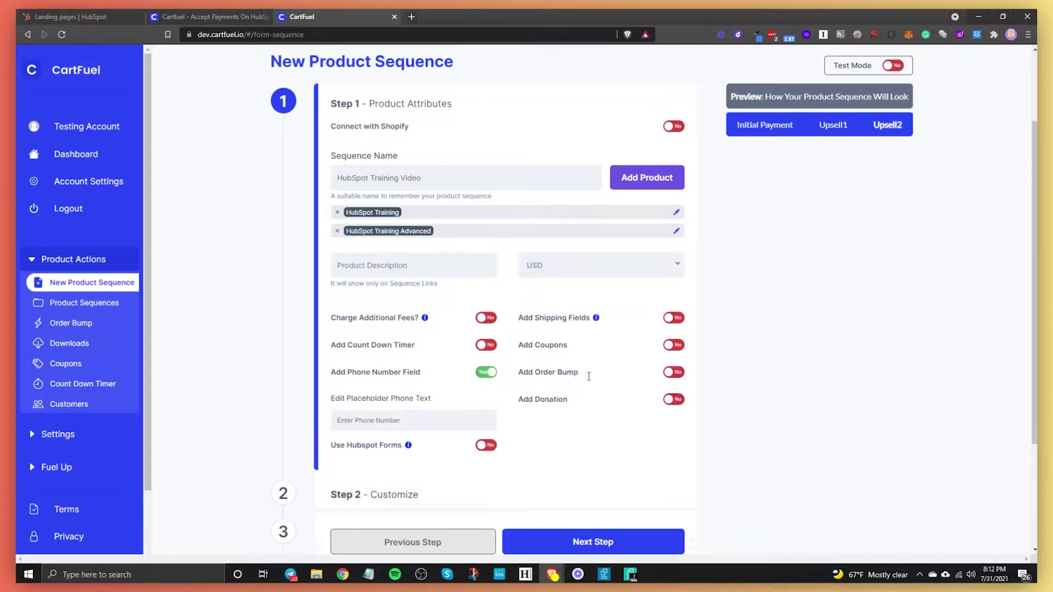
pyautogui.click(768, 127)
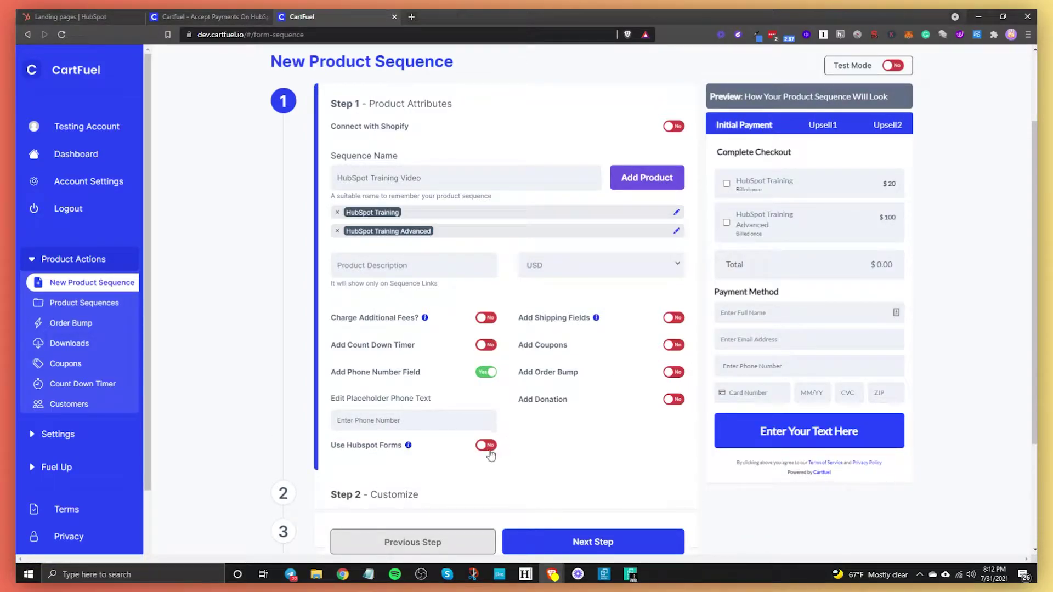
pyautogui.click(486, 445)
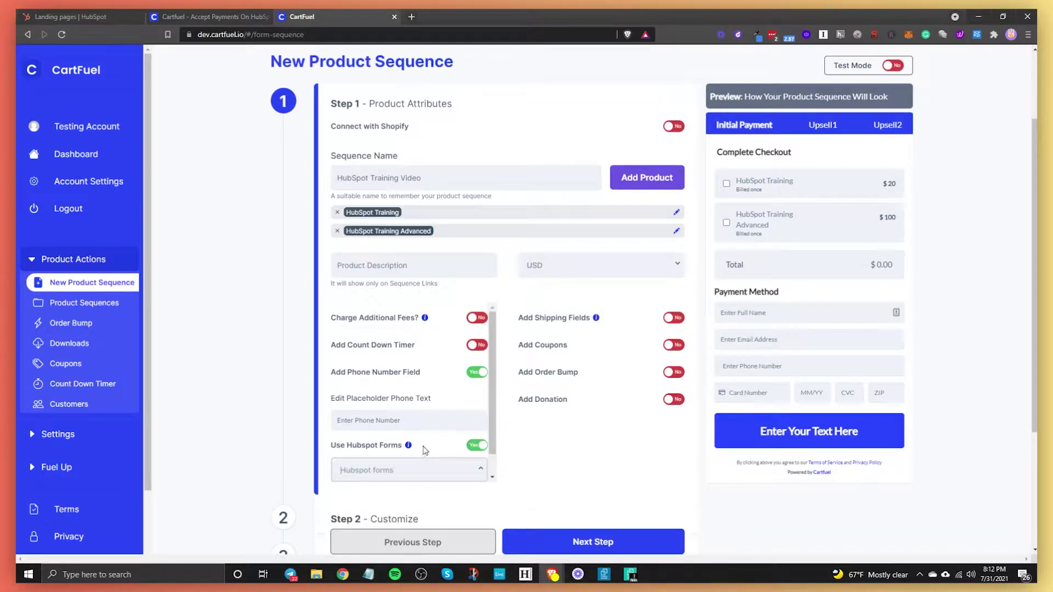
pyautogui.click(412, 470)
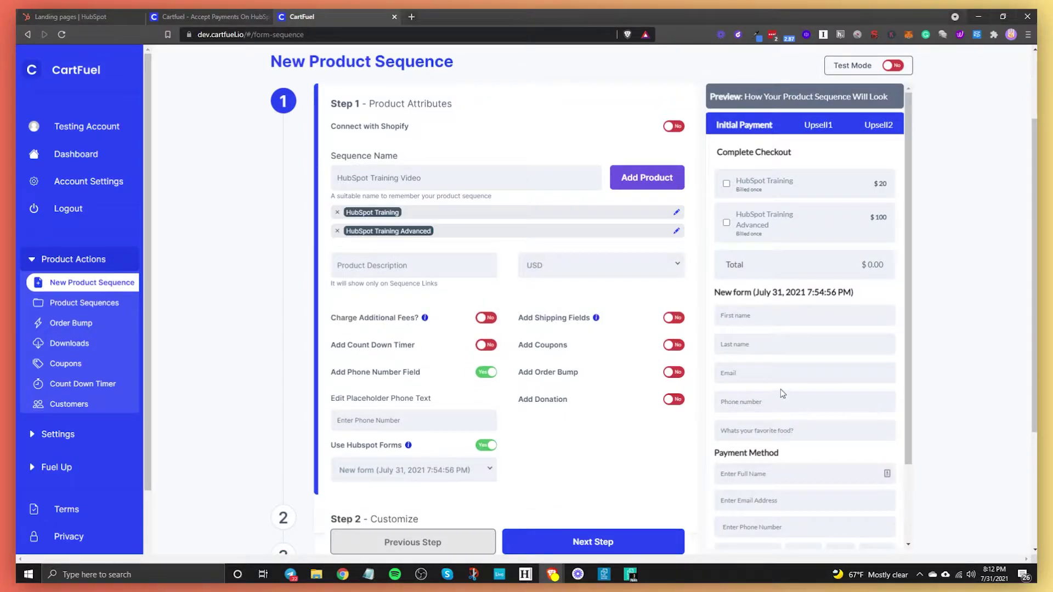
pyautogui.scroll(-2, 782, 393)
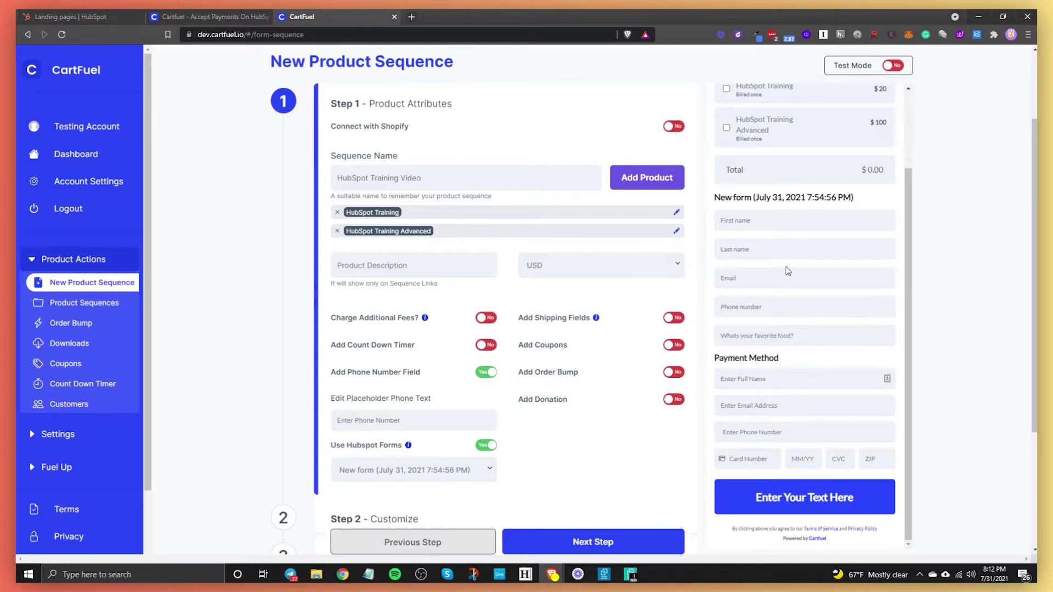
pyautogui.click(419, 474)
pyautogui.click(478, 445)
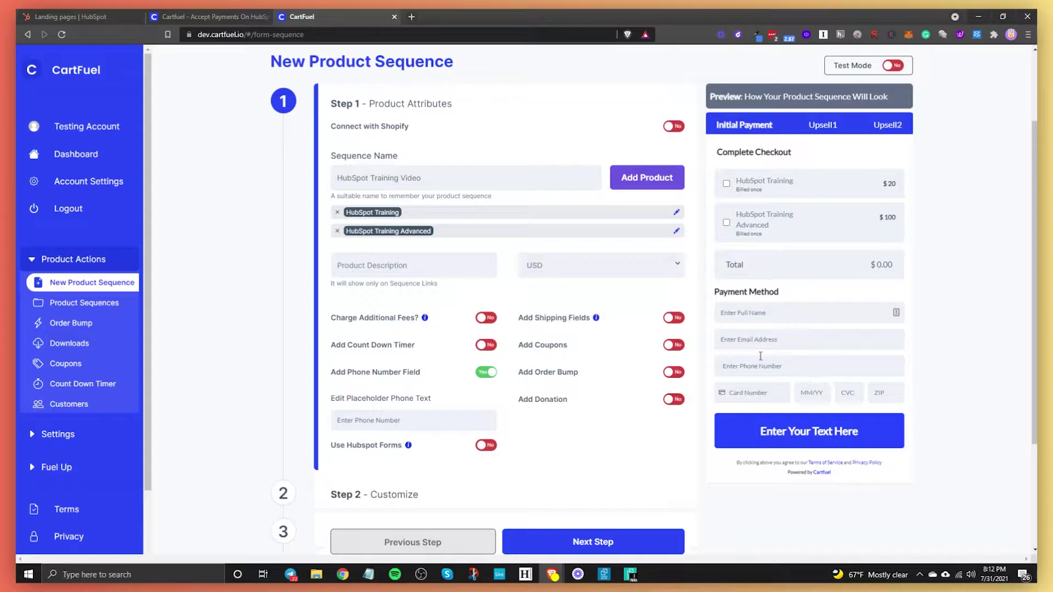
# Step: Test the shipping, coupon, order bump and donation toggles, leaving them all off
pyautogui.click(670, 319)
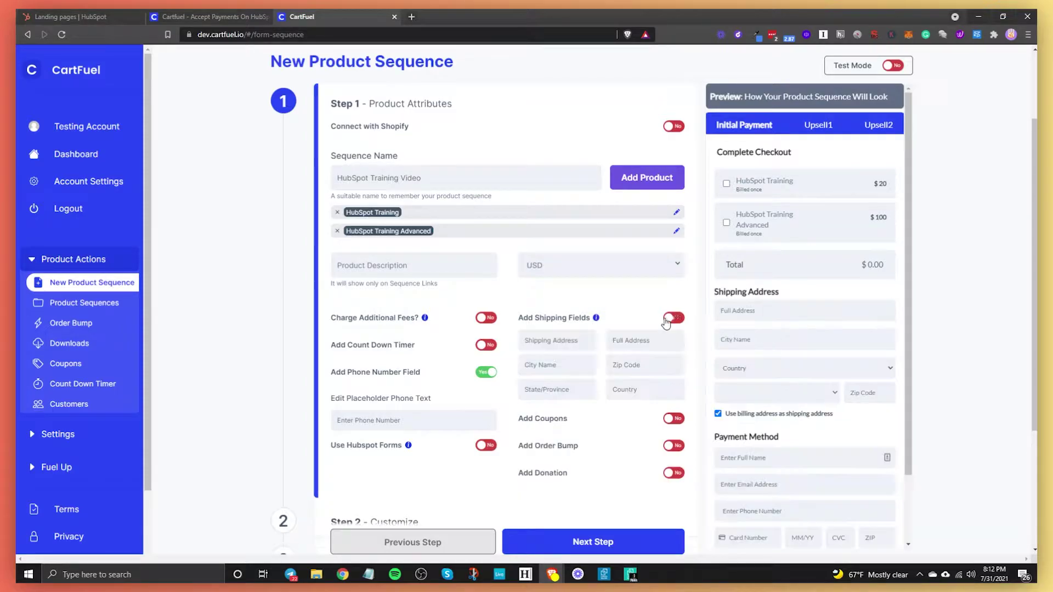
pyautogui.click(669, 321)
pyautogui.click(670, 345)
pyautogui.click(670, 345)
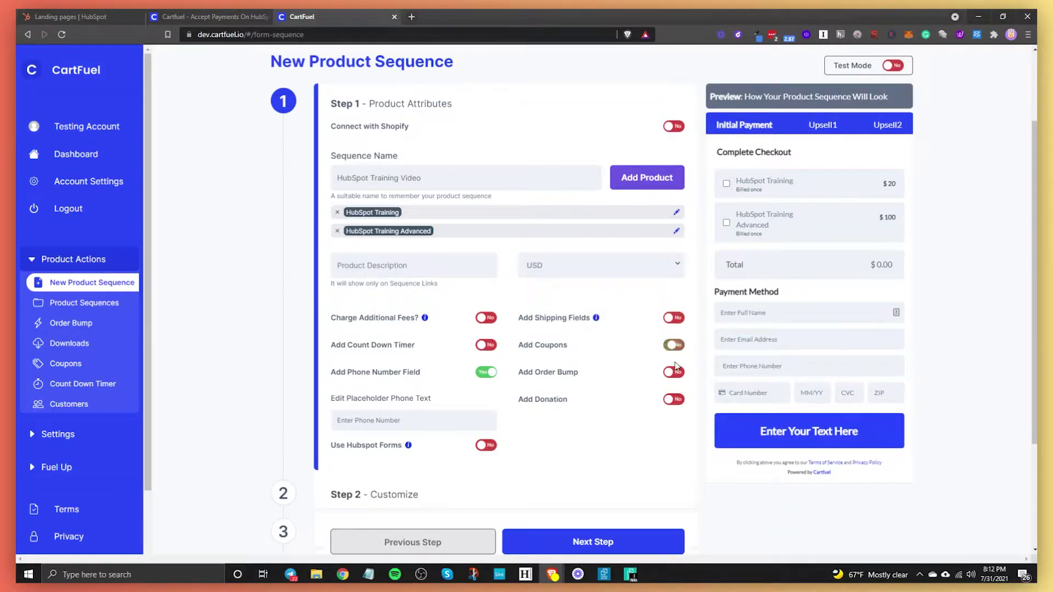
pyautogui.click(670, 373)
pyautogui.click(670, 372)
pyautogui.click(672, 400)
pyautogui.click(672, 400)
pyautogui.click(672, 400)
pyautogui.click(637, 419)
pyautogui.scroll(-2, 590, 433)
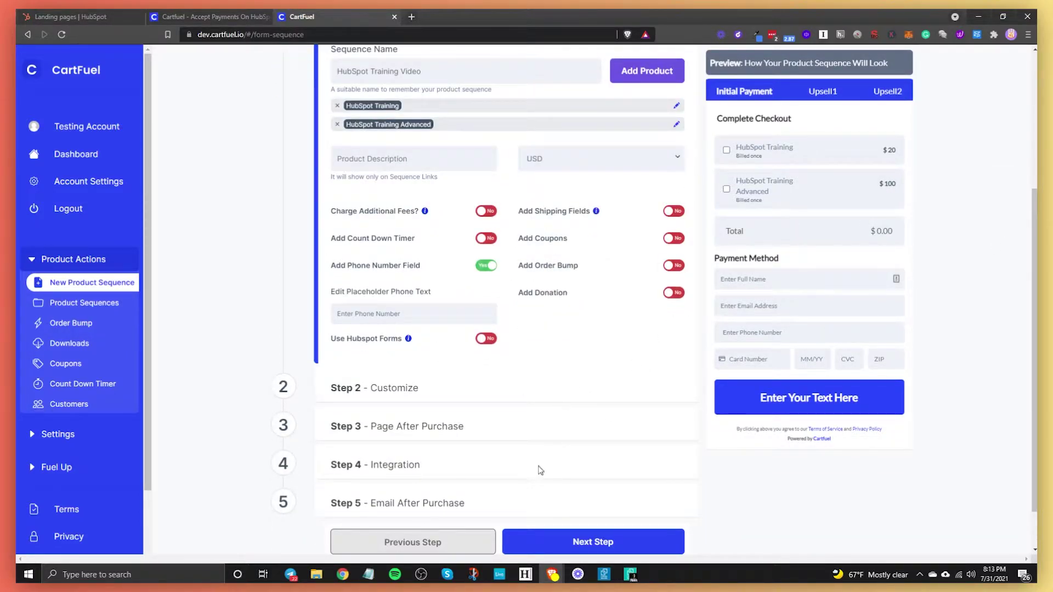
# Step: Go to Customize, keep the Lato font, preview the Two Steps form, then revert to Classic
pyautogui.click(575, 542)
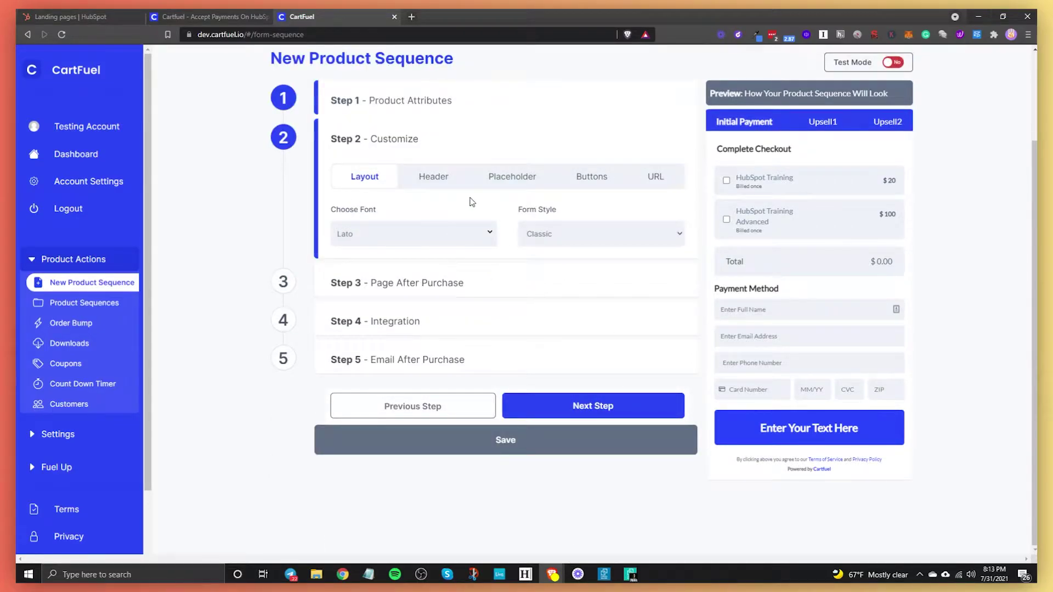
pyautogui.click(469, 235)
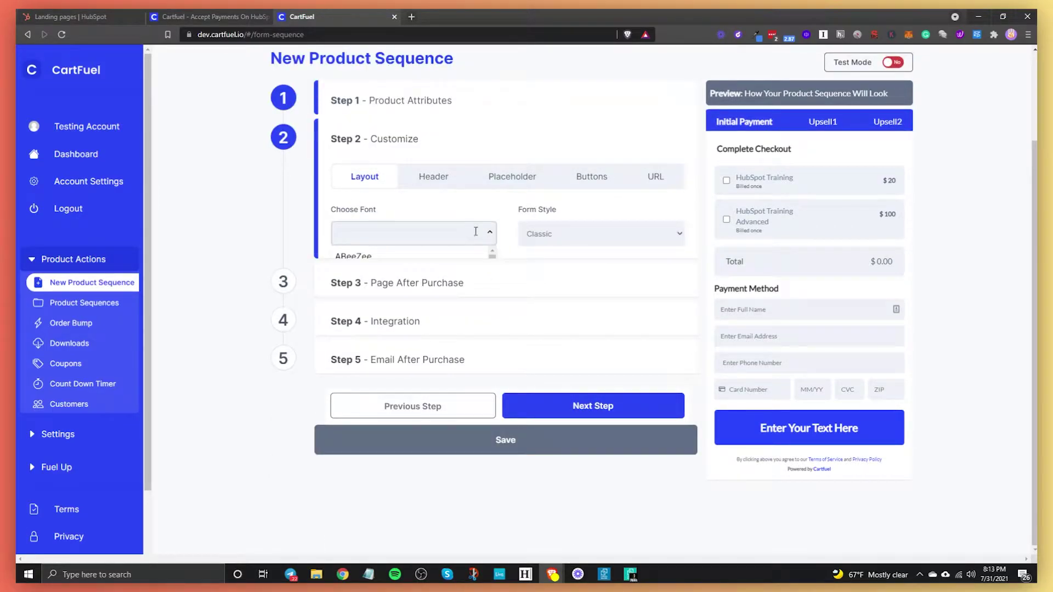
pyautogui.click(560, 237)
pyautogui.click(562, 261)
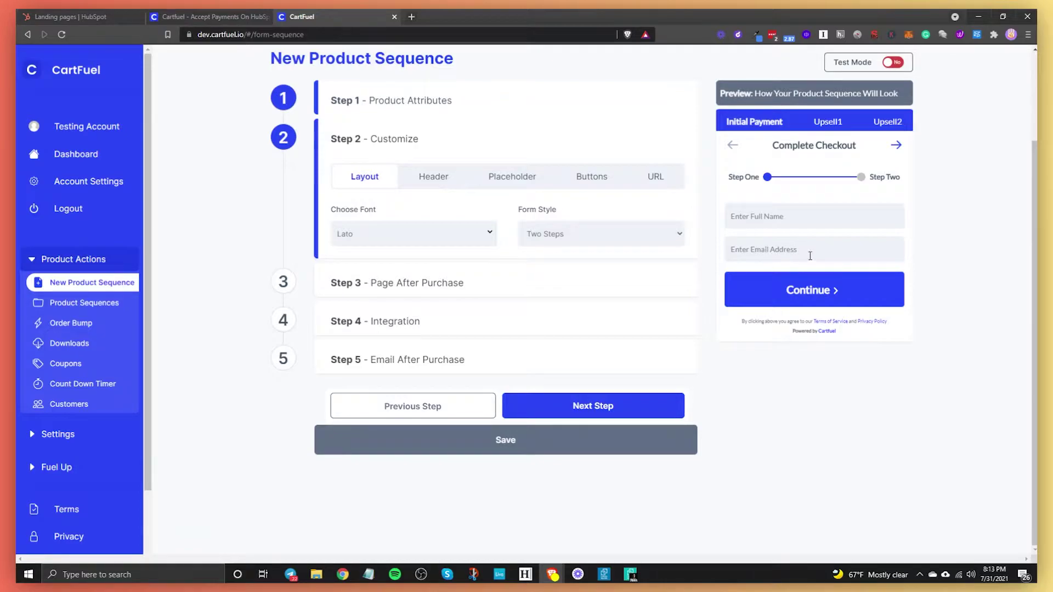
pyautogui.click(821, 292)
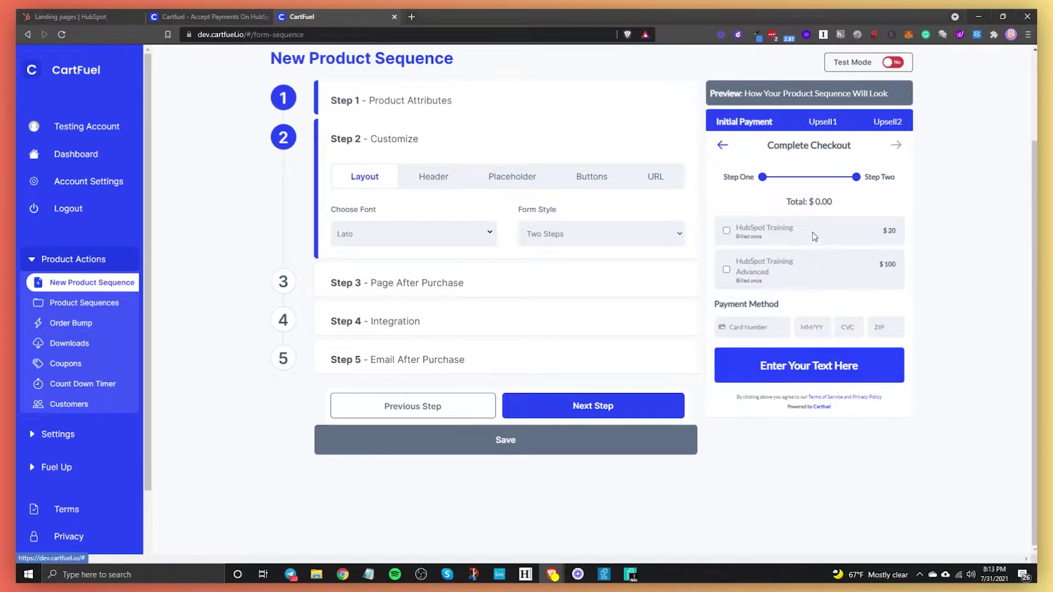
pyautogui.click(612, 246)
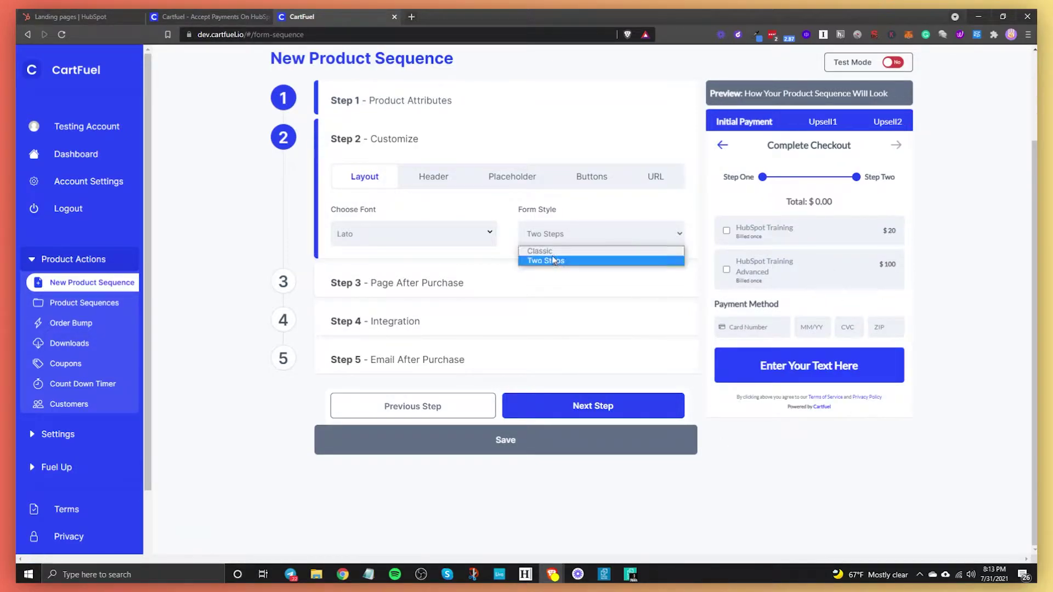
pyautogui.click(553, 250)
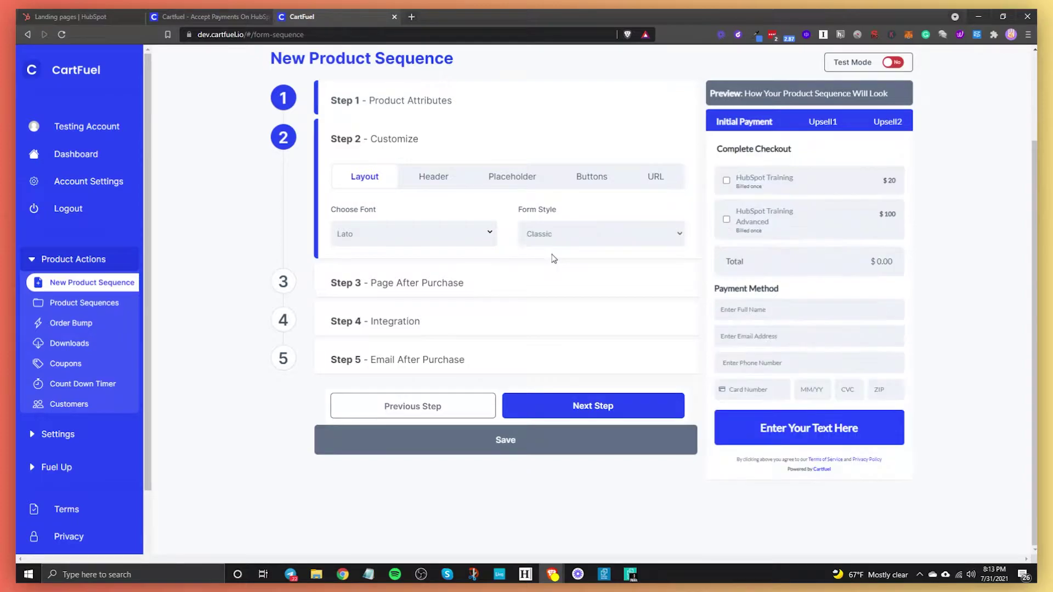
# Step: Delete the 'Complete Checkout' header text and set the header text colour to blue #2d65d8
pyautogui.click(457, 181)
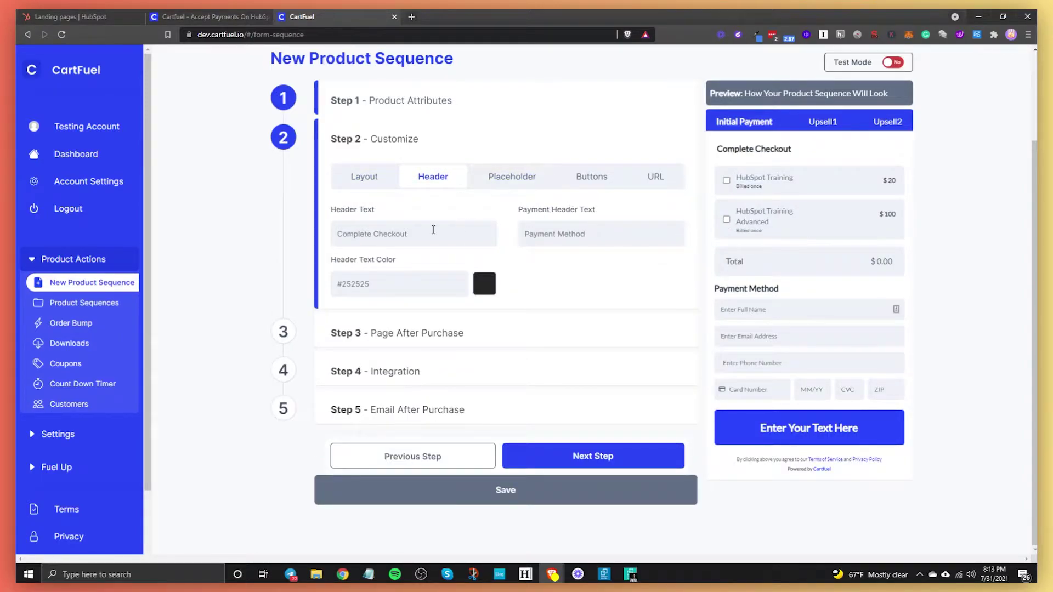
pyautogui.moveTo(419, 234); pyautogui.dragTo(290, 233)
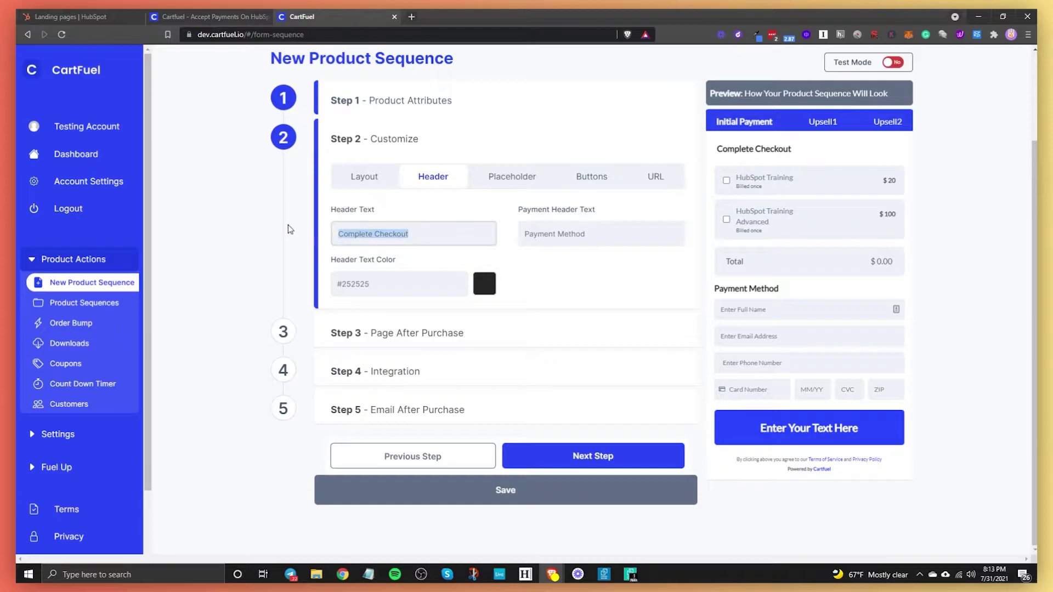
pyautogui.press('BackSpace')
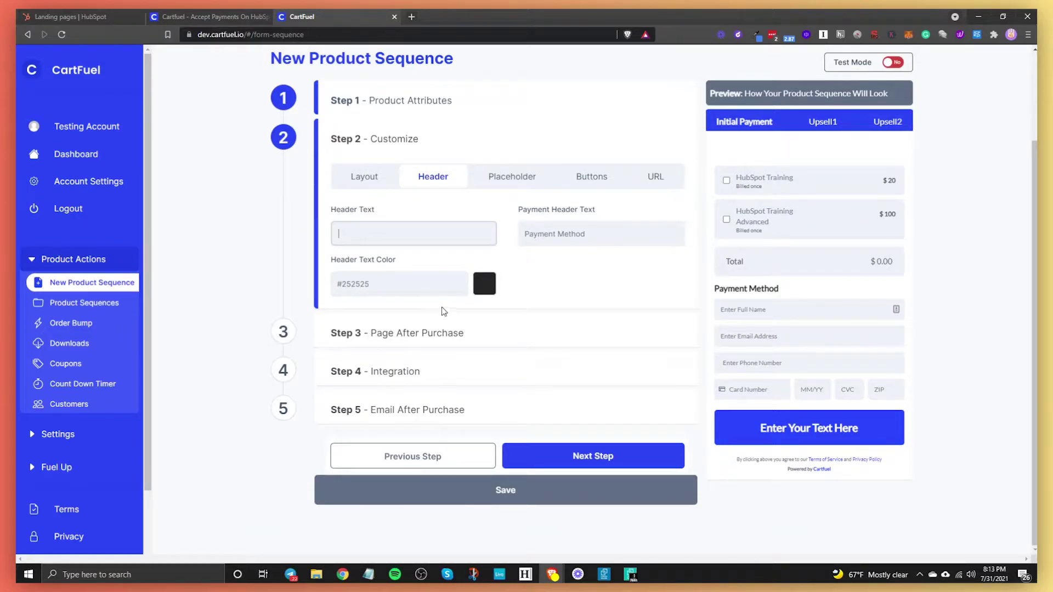
pyautogui.click(484, 284)
pyautogui.click(515, 255)
pyautogui.moveTo(515, 255)
pyautogui.mouseDown()
pyautogui.moveTo(483, 239)
pyautogui.moveTo(548, 245)
pyautogui.moveTo(576, 232)
pyautogui.mouseUp()
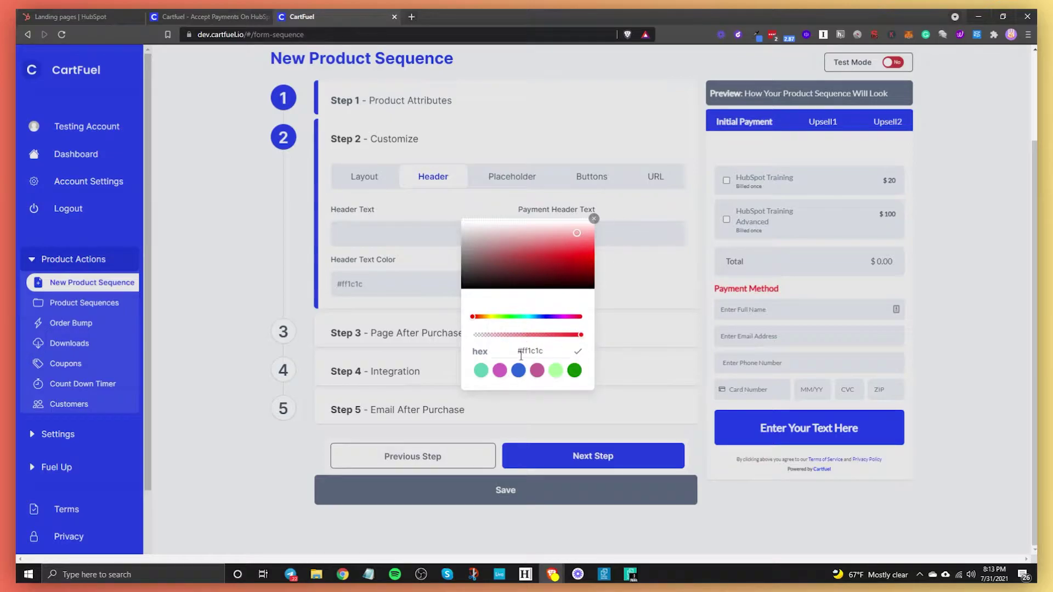
pyautogui.click(518, 370)
pyautogui.click(593, 219)
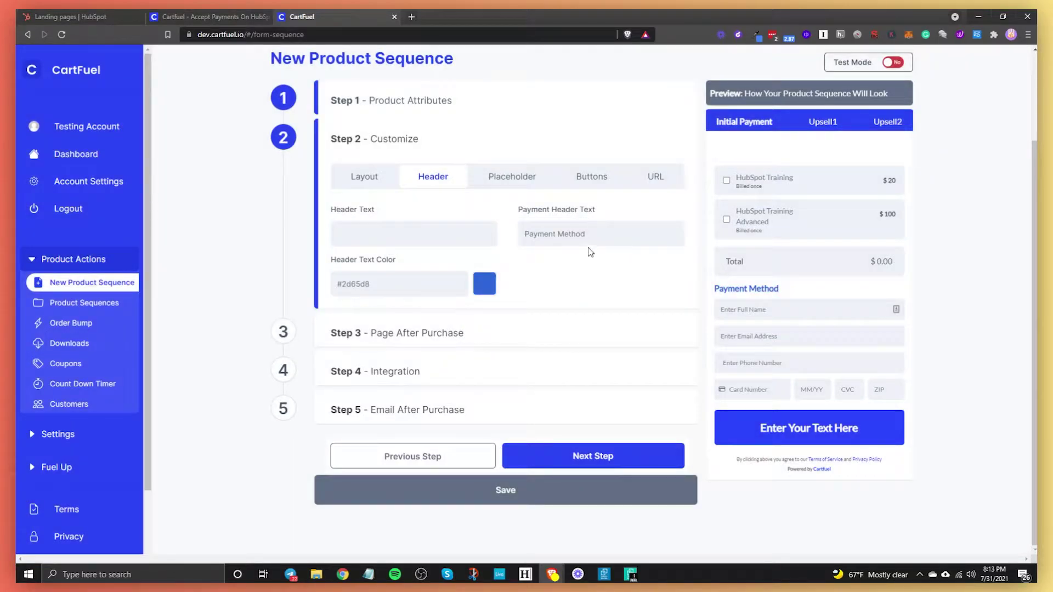
# Step: Change the name field placeholder to 'Enter Your Full Name'
pyautogui.click(520, 182)
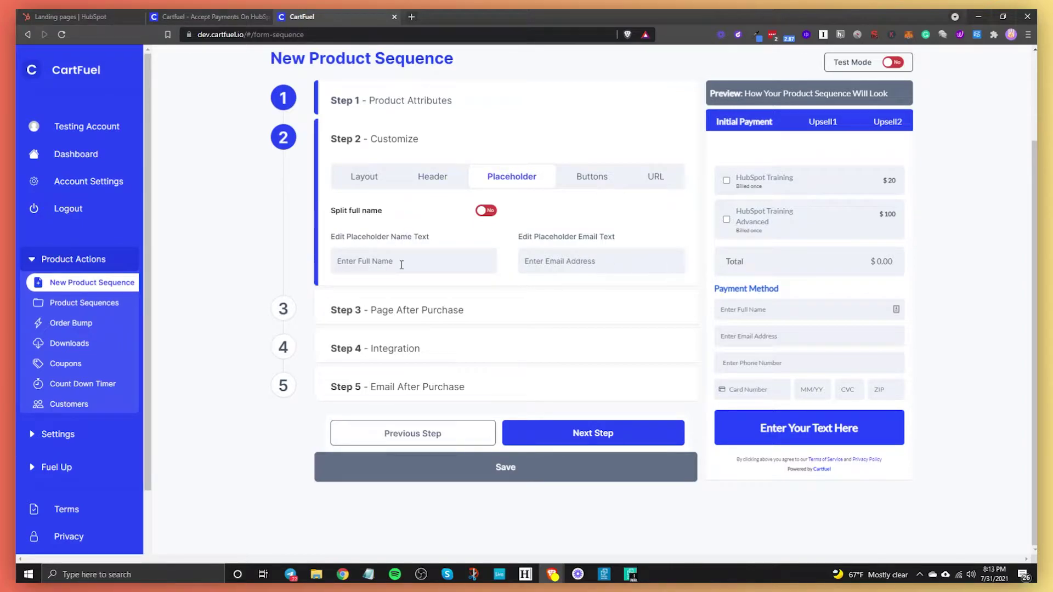
pyautogui.click(355, 263)
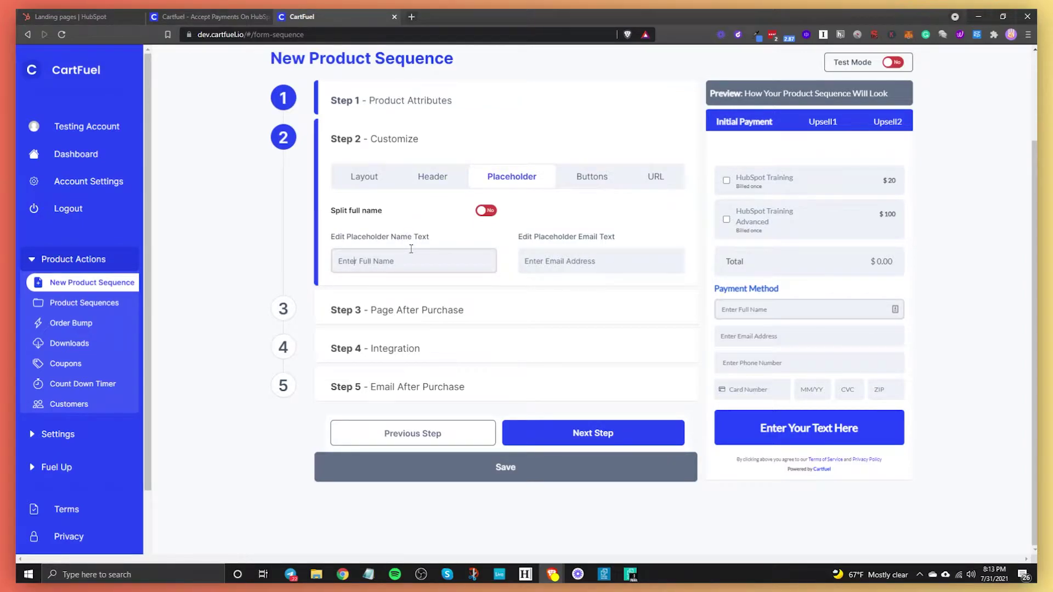
pyautogui.write('Your')
# Step: Try near-black and several green shades as the checkout button colour
pyautogui.click(574, 178)
pyautogui.click(670, 235)
pyautogui.click(483, 295)
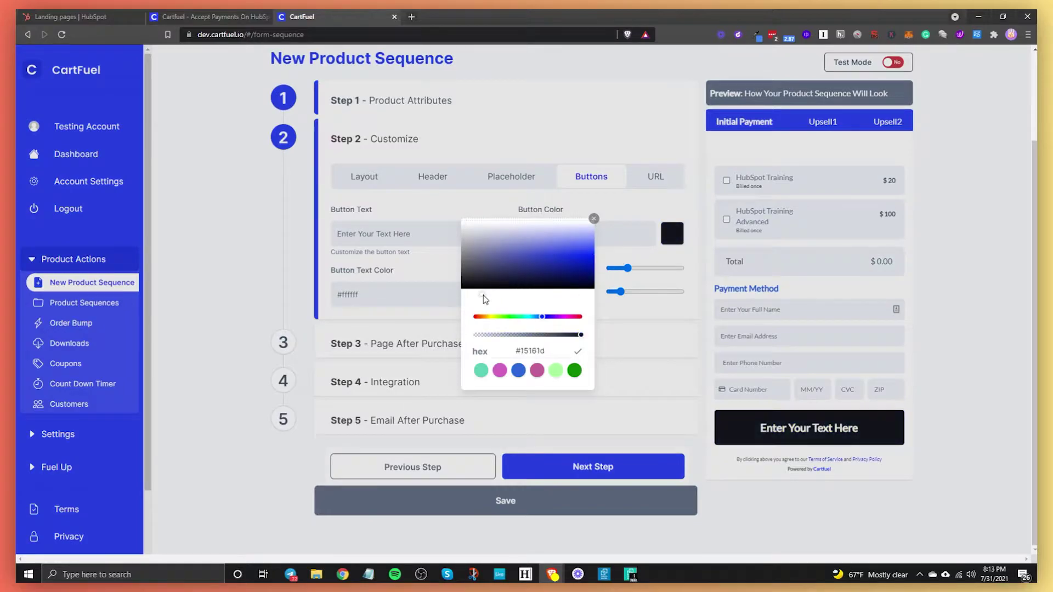
pyautogui.click(557, 372)
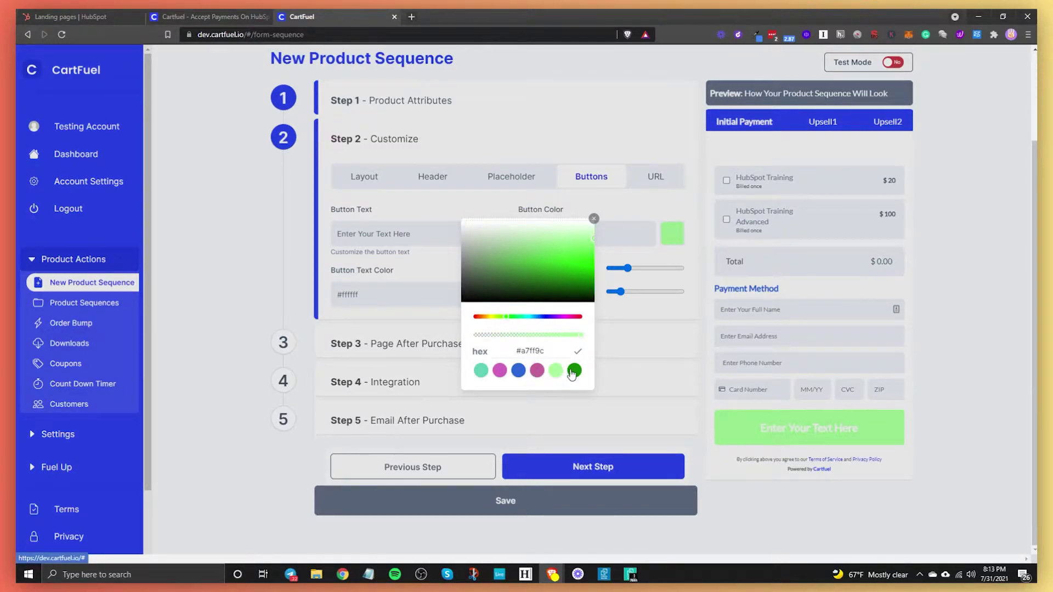
pyautogui.click(574, 370)
pyautogui.moveTo(491, 261)
pyautogui.mouseDown()
pyautogui.moveTo(597, 239)
pyautogui.moveTo(593, 274)
pyautogui.moveTo(608, 258)
pyautogui.moveTo(630, 268)
pyautogui.mouseUp()
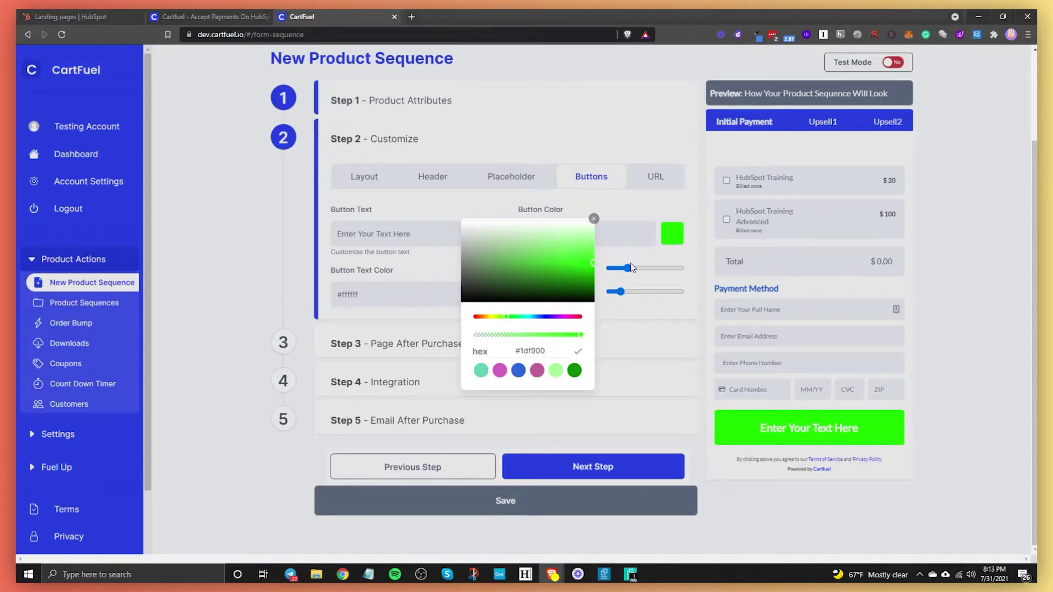
pyautogui.click(437, 313)
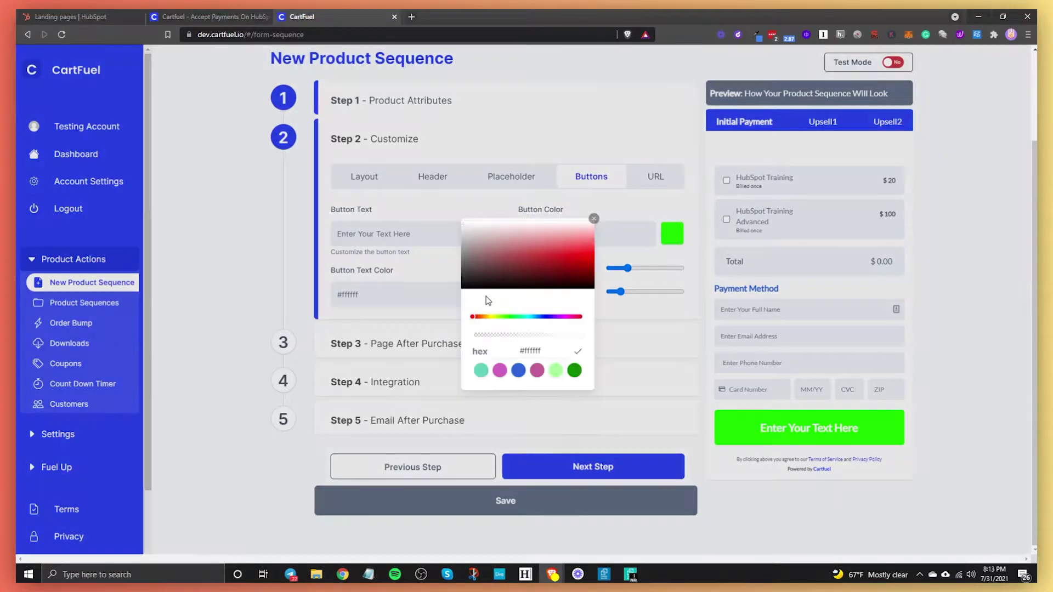
# Step: Try pink, green and black shades for the checkout button text colour
pyautogui.click(491, 296)
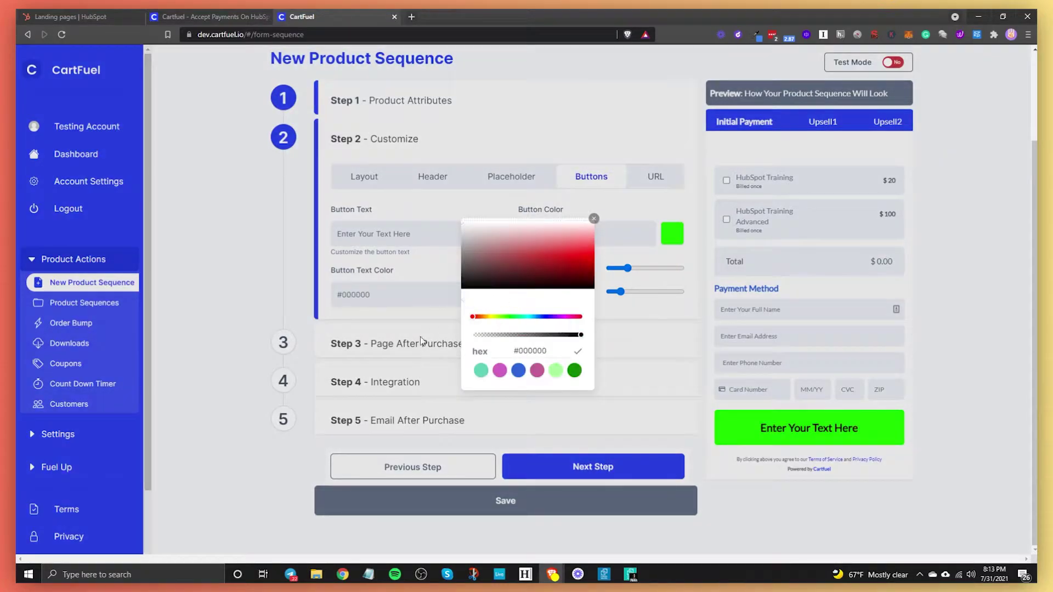
pyautogui.click(537, 371)
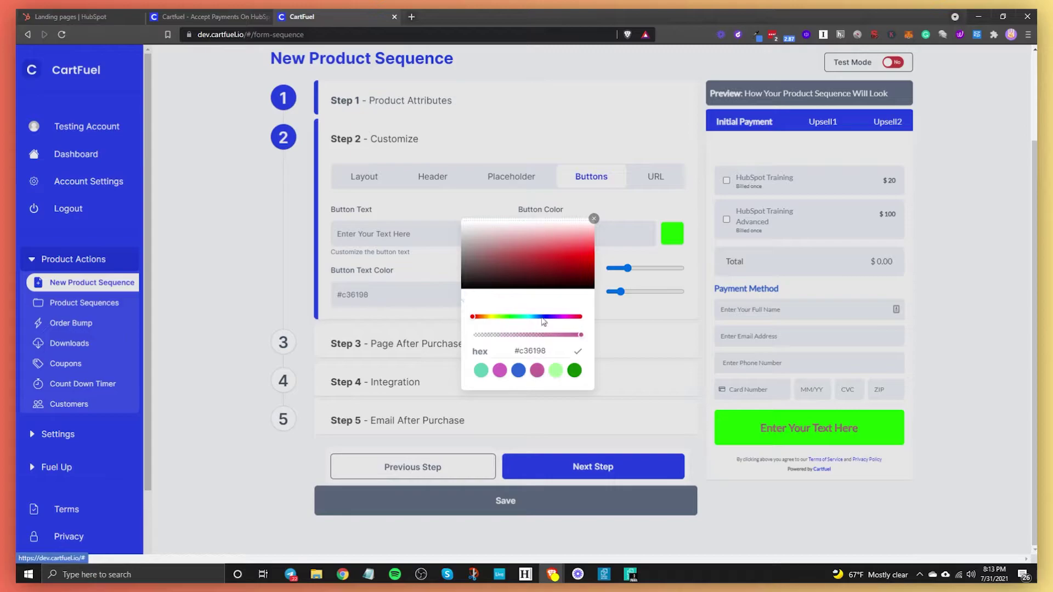
pyautogui.click(574, 371)
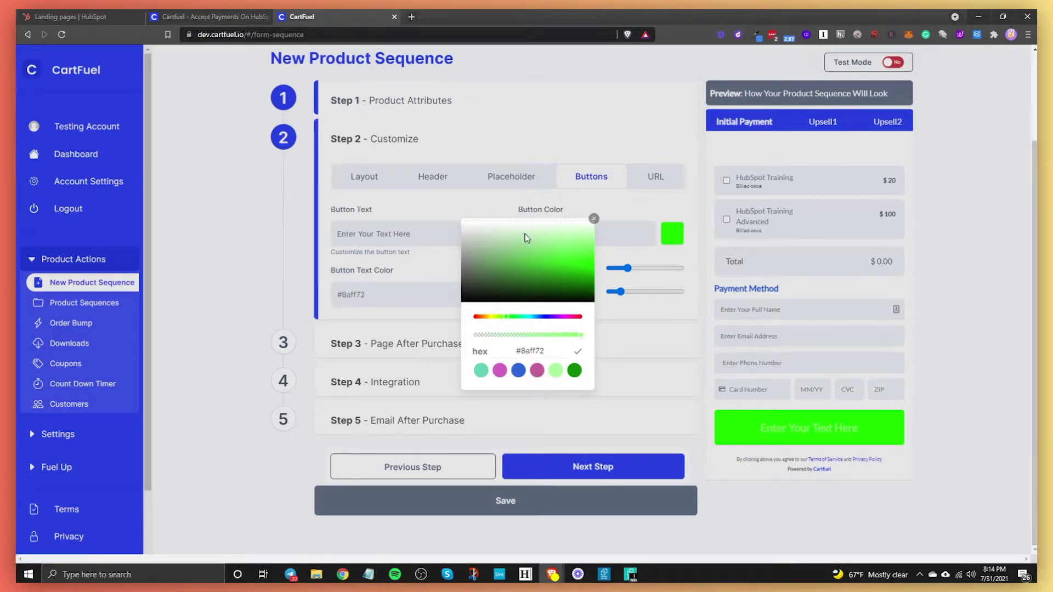
pyautogui.moveTo(525, 234); pyautogui.dragTo(499, 277)
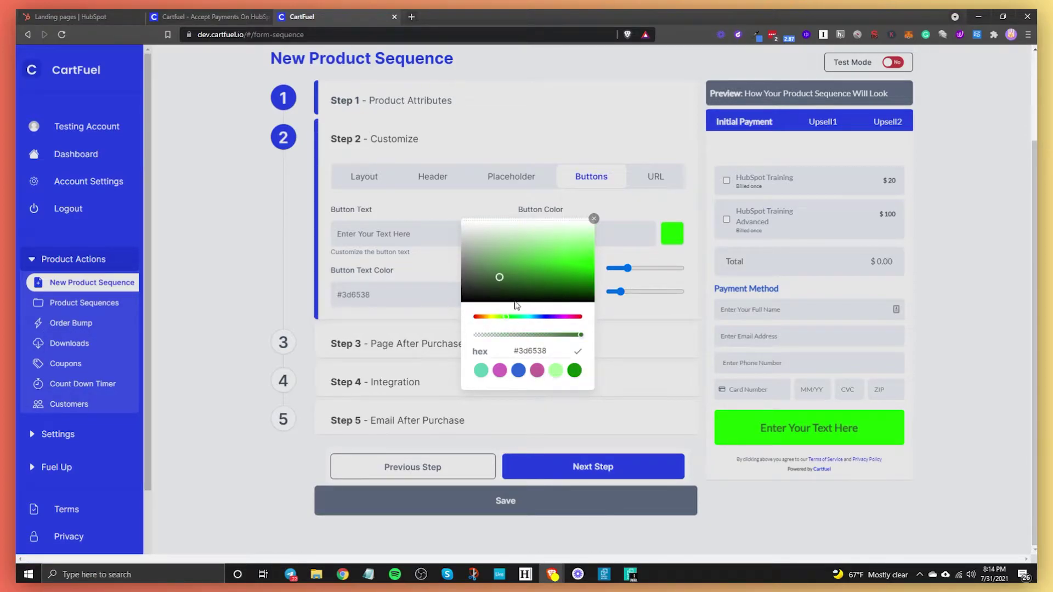
pyautogui.moveTo(513, 316); pyautogui.dragTo(485, 316)
pyautogui.moveTo(554, 252); pyautogui.dragTo(564, 313)
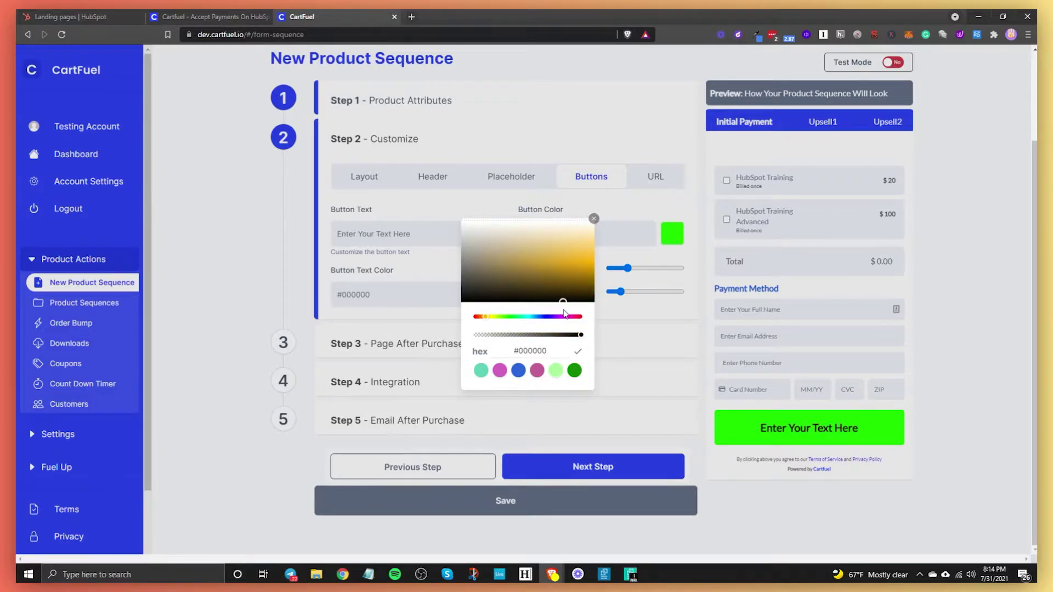
pyautogui.click(393, 322)
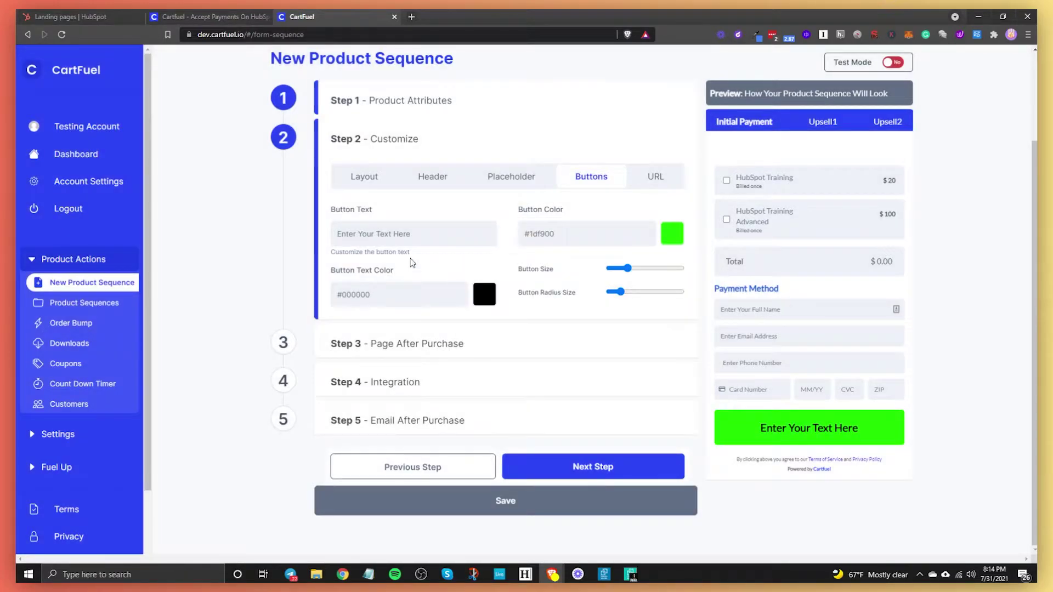
# Step: Make the checkout button pink (#c36198) with white text and enlarge it
pyautogui.click(673, 236)
pyautogui.click(518, 371)
pyautogui.click(537, 371)
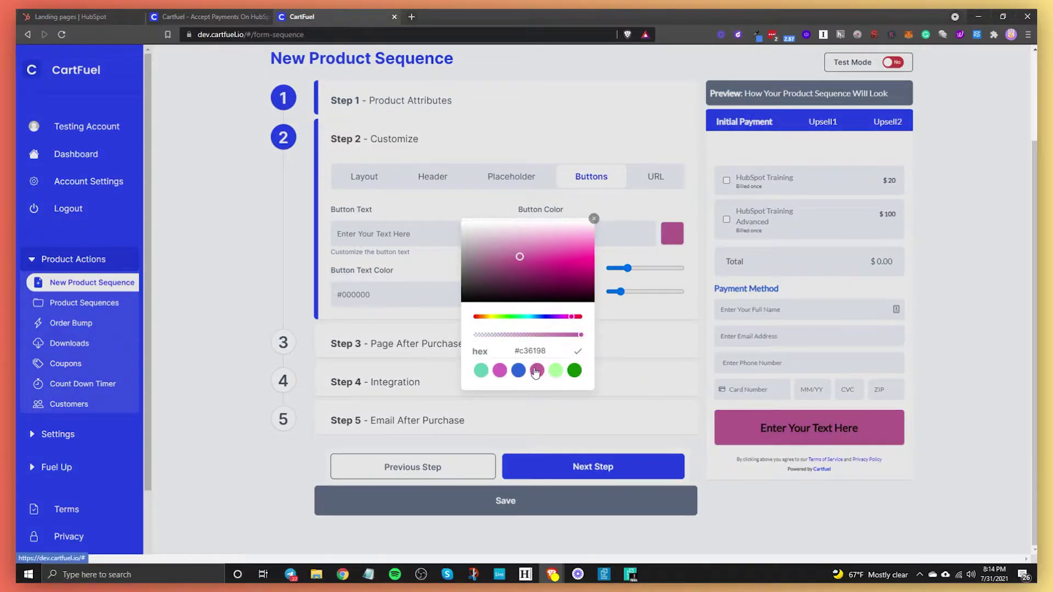
pyautogui.click(403, 305)
pyautogui.click(485, 294)
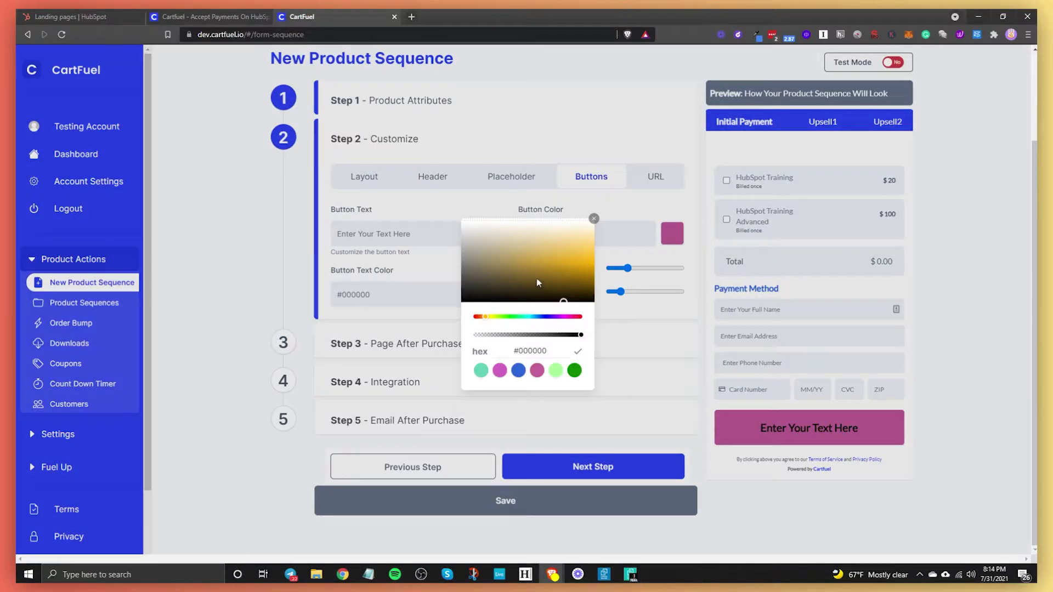
pyautogui.moveTo(536, 278); pyautogui.dragTo(332, 114)
pyautogui.click(915, 370)
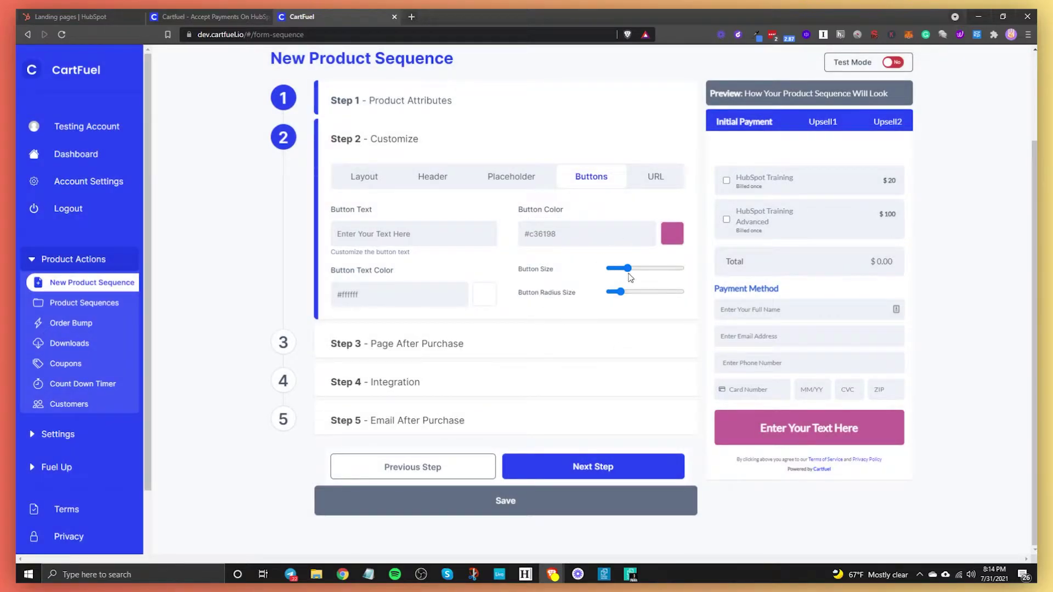
pyautogui.moveTo(627, 268); pyautogui.dragTo(687, 309)
# Step: Check the Terms of Service URL field, leave it blank, and return to the Layout settings
pyautogui.click(647, 188)
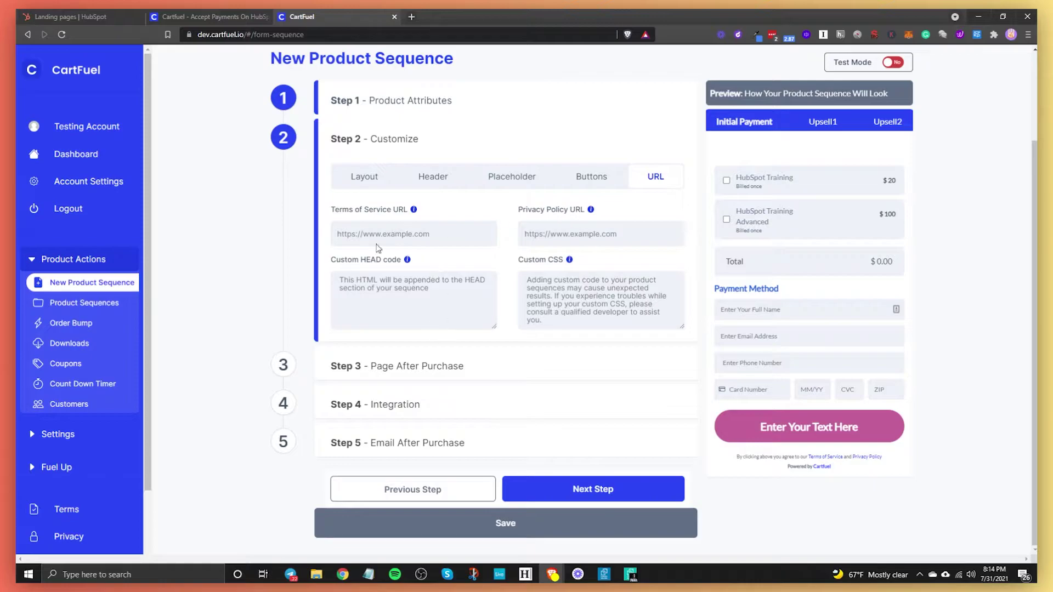
pyautogui.click(409, 235)
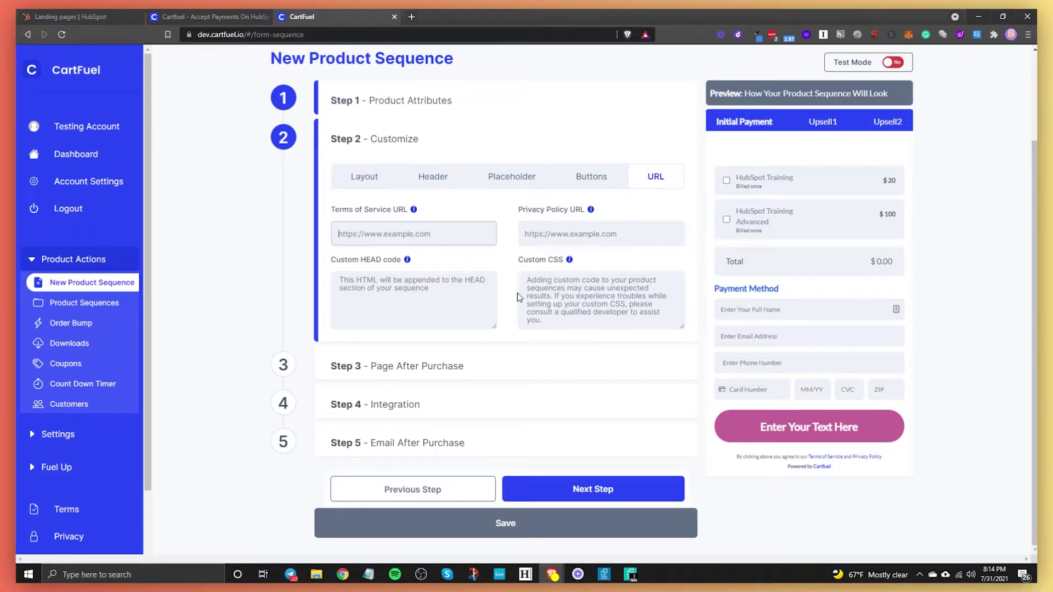
pyautogui.click(370, 185)
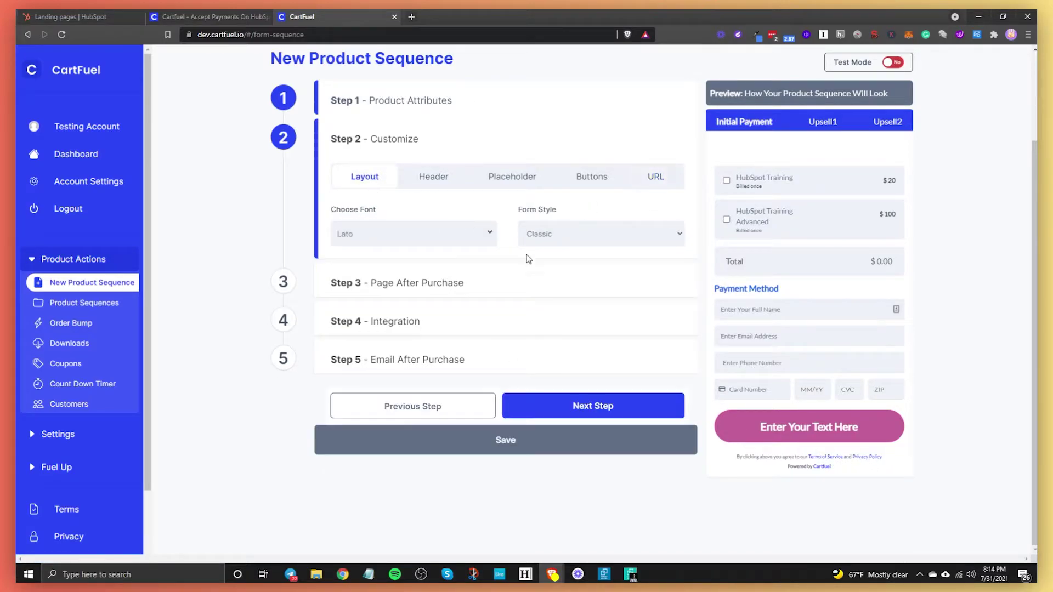
# Step: Advance to Page After Purchase, leave the redirect URL blank, and turn Upsell Product Page on
pyautogui.click(600, 404)
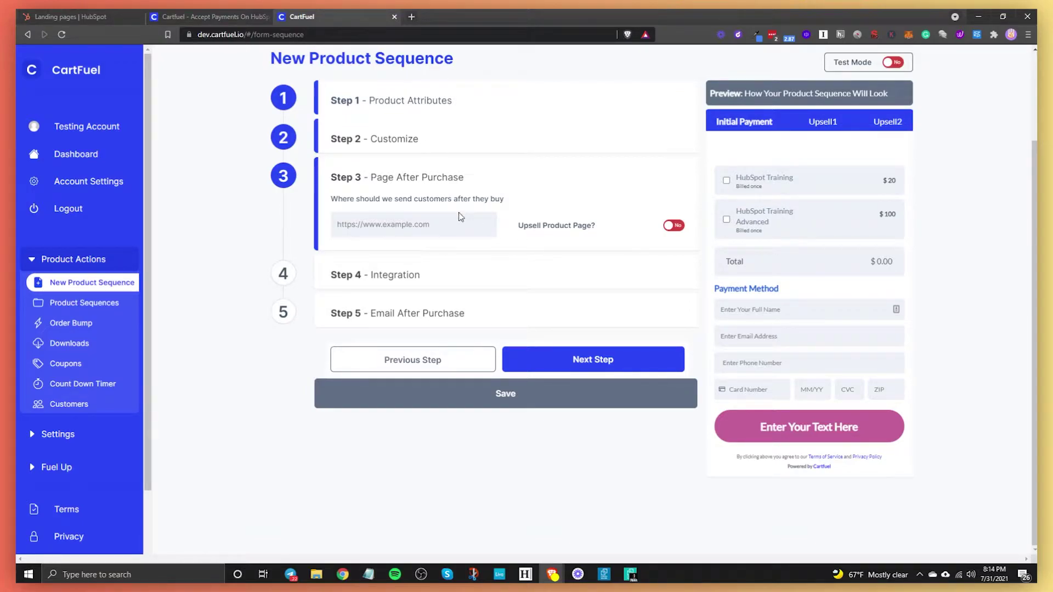
pyautogui.click(381, 222)
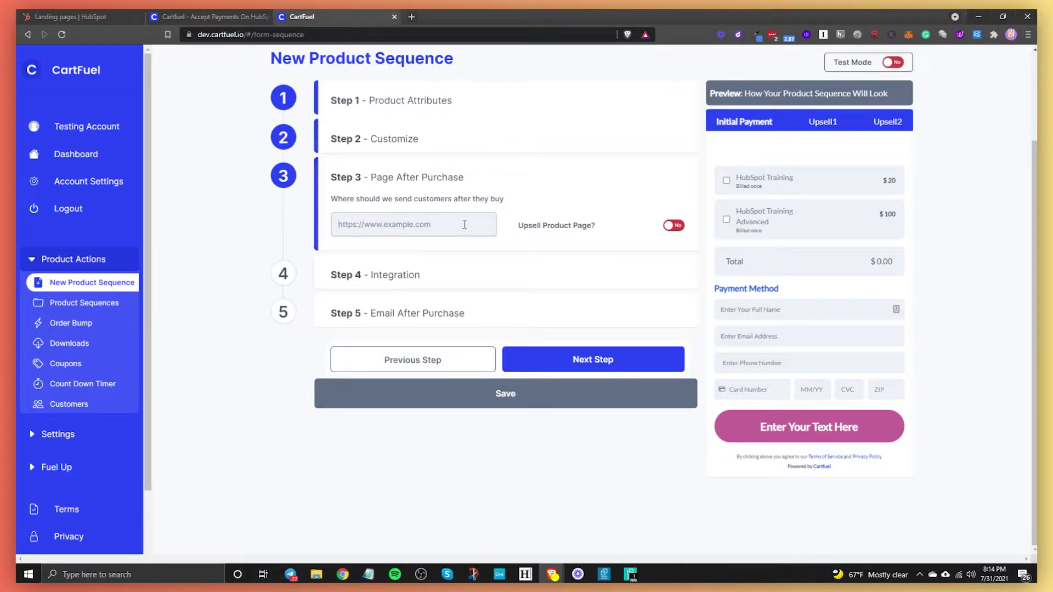
pyautogui.click(673, 226)
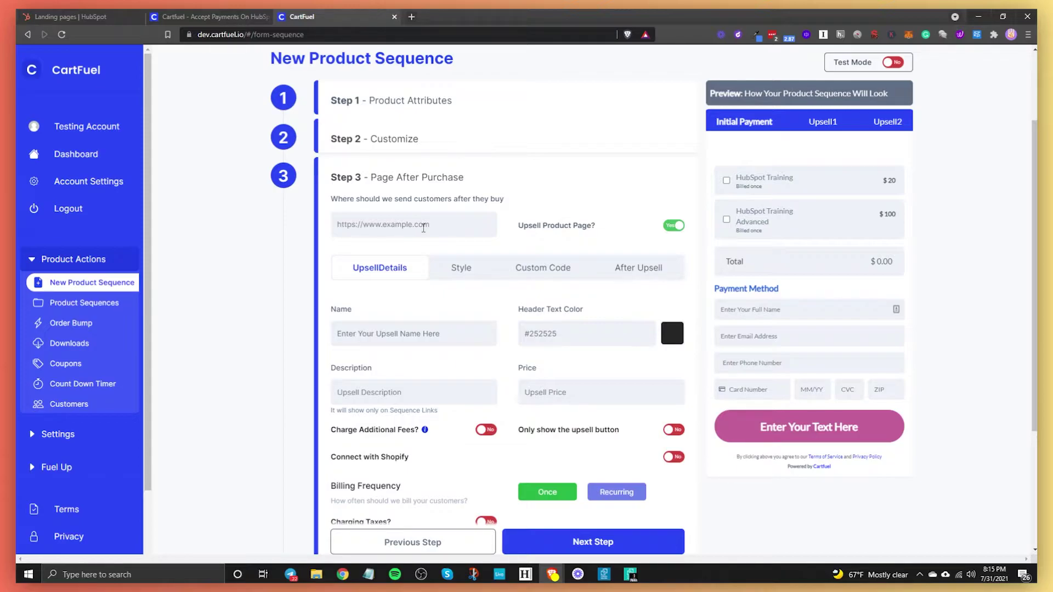
# Step: View the live upsell test landing page from HubSpot and copy its URL
pyautogui.click(71, 17)
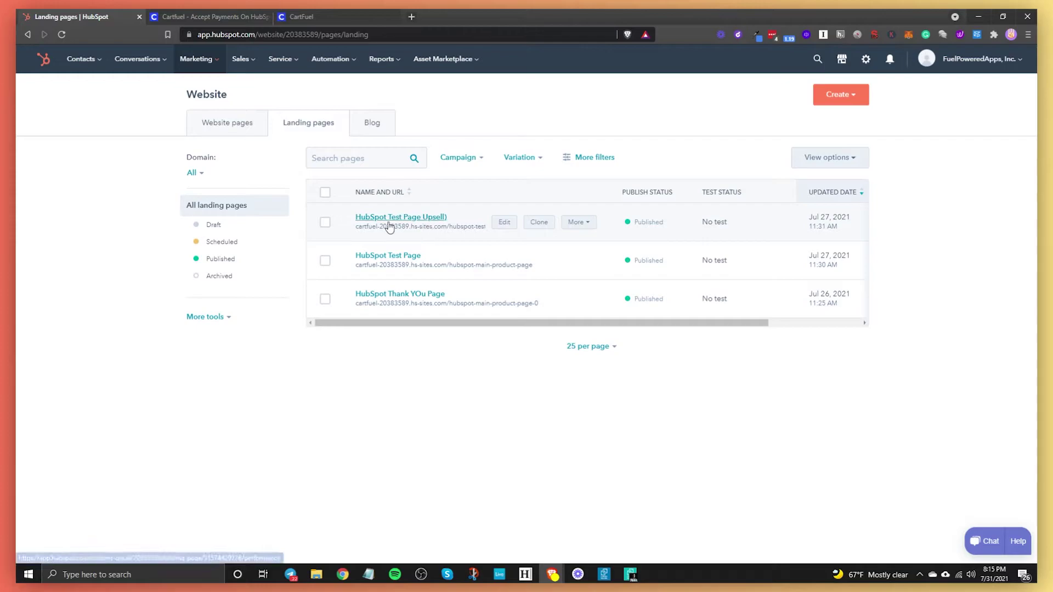
pyautogui.click(588, 226)
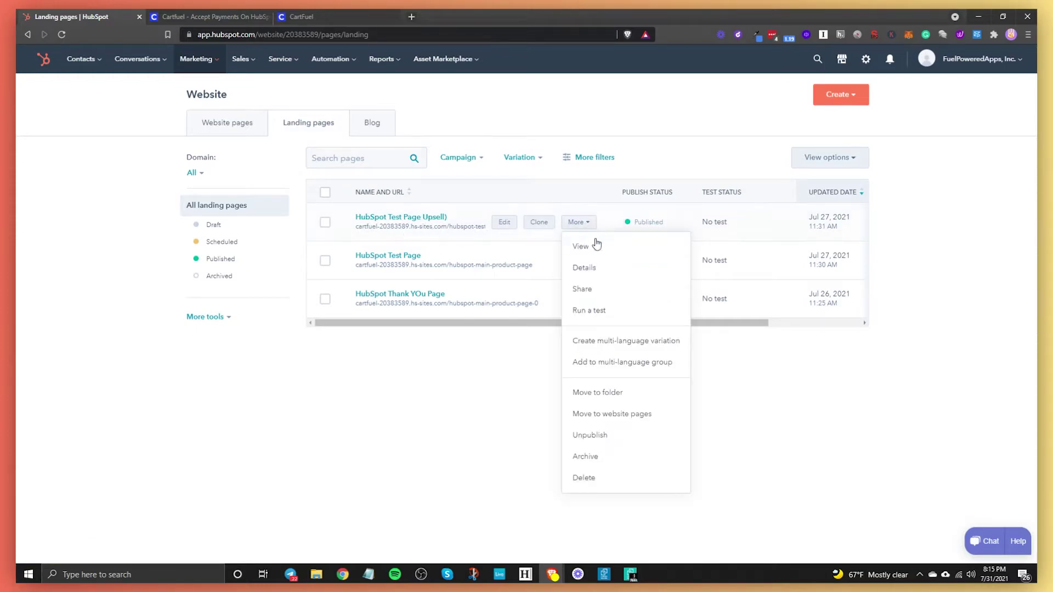
pyautogui.click(592, 248)
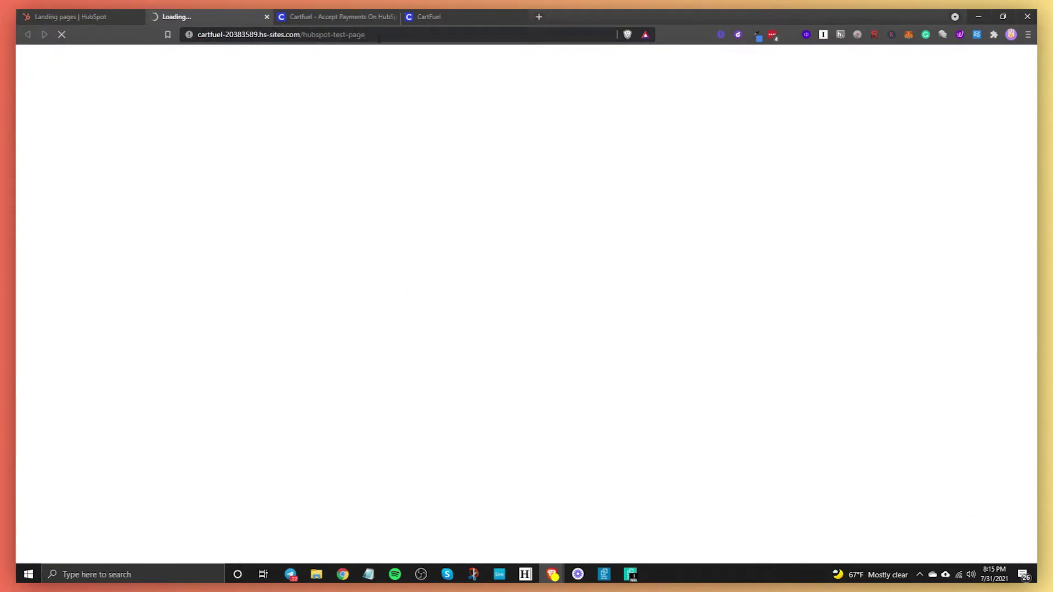
pyautogui.click(411, 41)
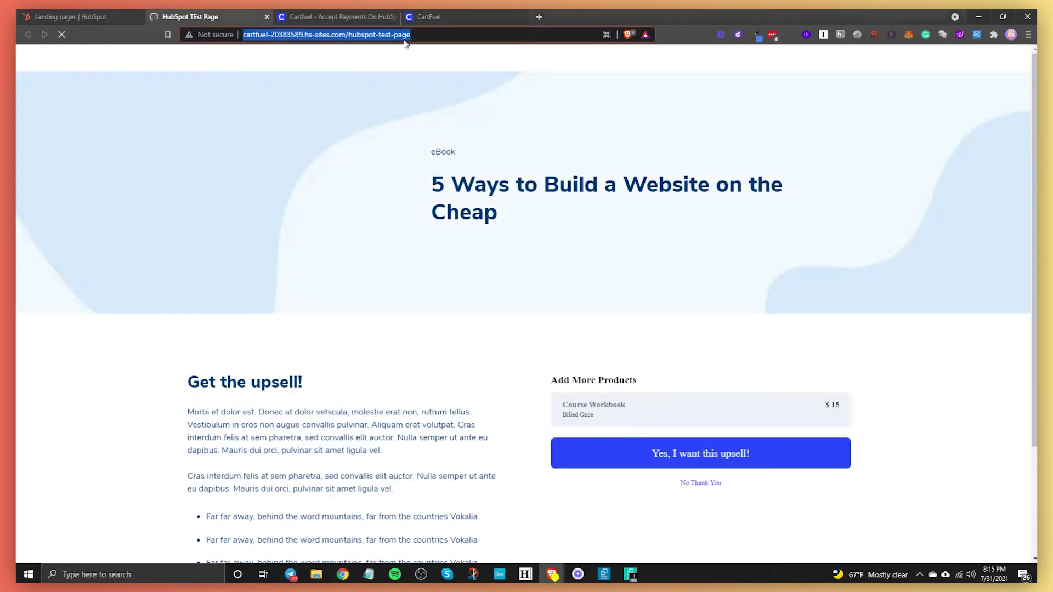
pyautogui.click(82, 16)
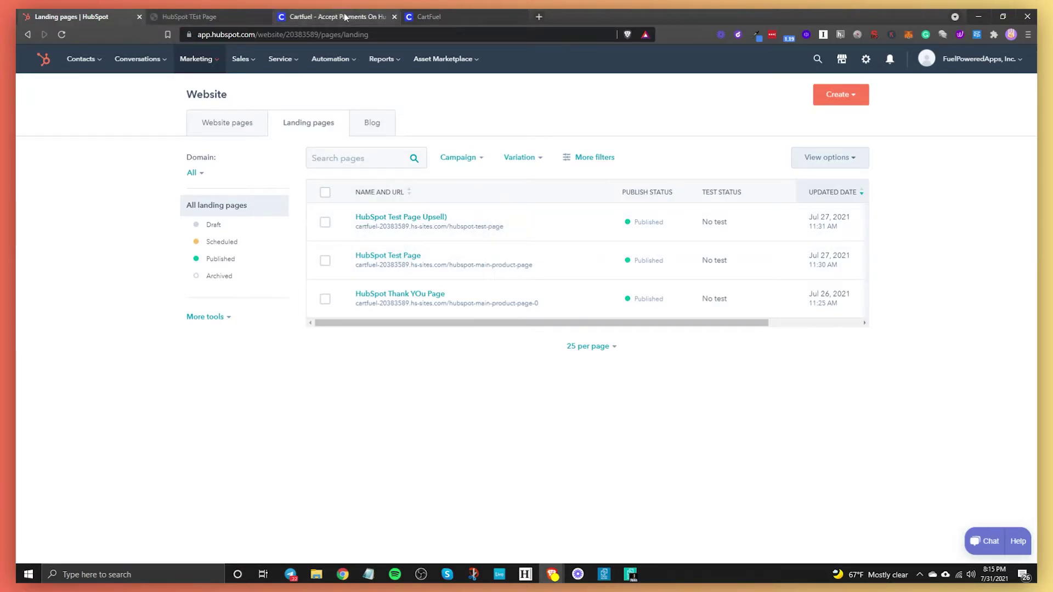
# Step: Paste the HubSpot upsell page address as the after-purchase redirect URL
pyautogui.click(448, 14)
pyautogui.click(370, 218)
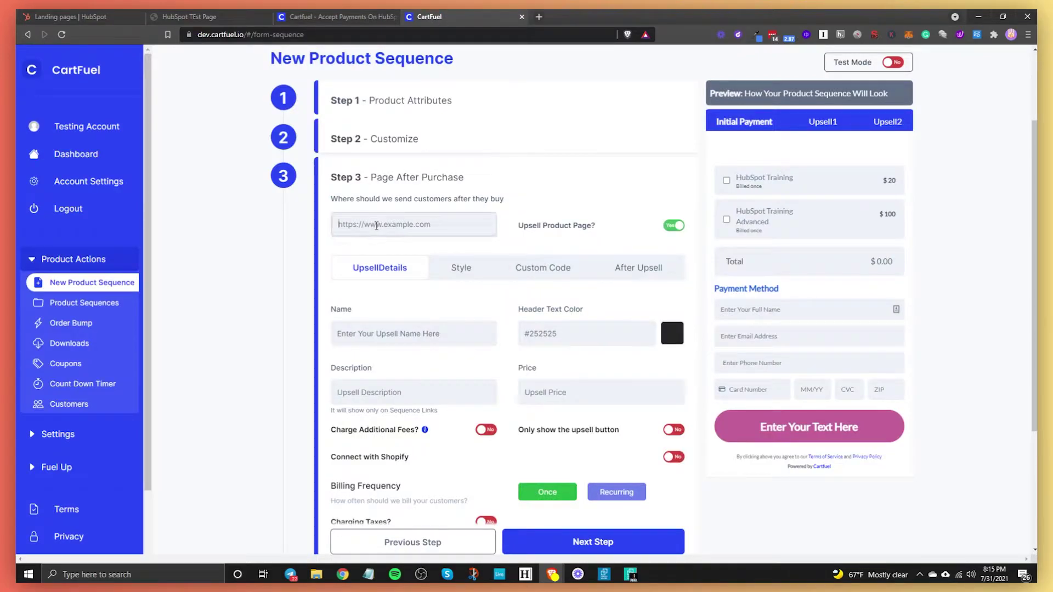
pyautogui.write('https://20383589.hs-sites.com/hubspot-test-page')
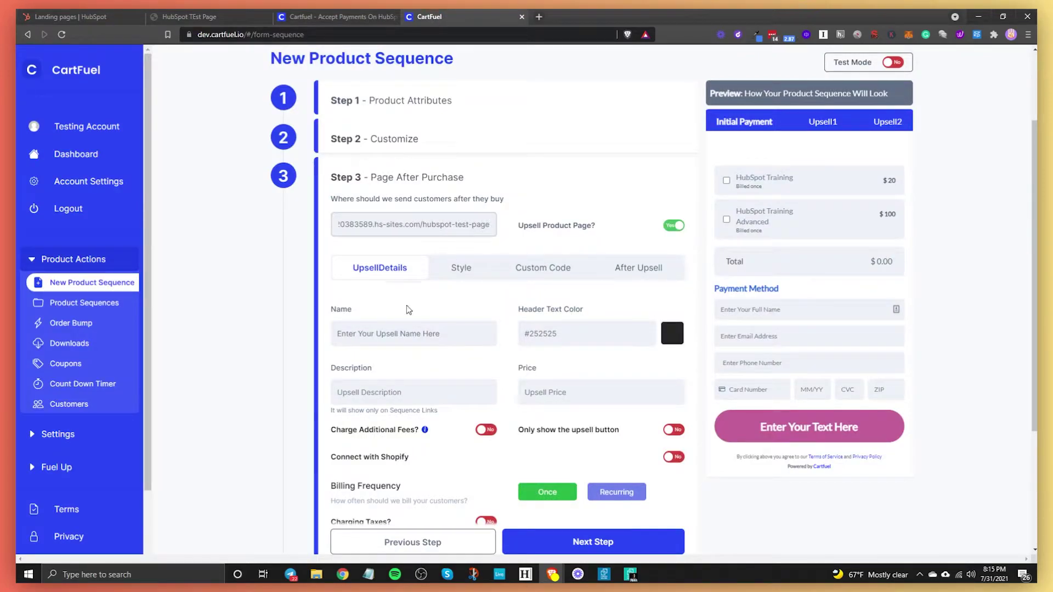
# Step: Name the upsell 'HubSpot Seminar' and price it at 300
pyautogui.click(404, 333)
pyautogui.moveTo(454, 336); pyautogui.dragTo(183, 320)
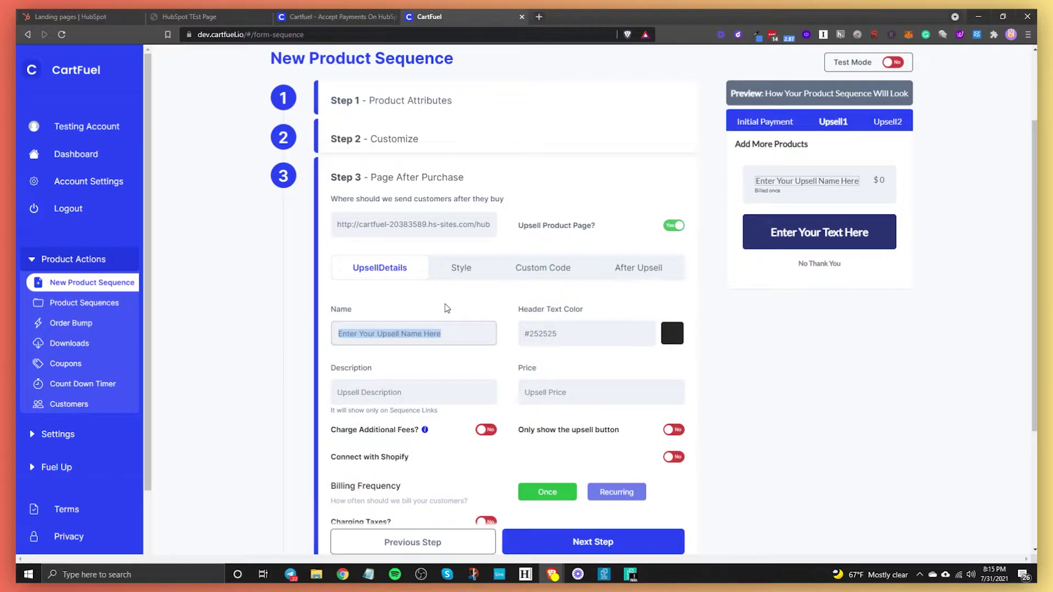
pyautogui.write('HubSpot')
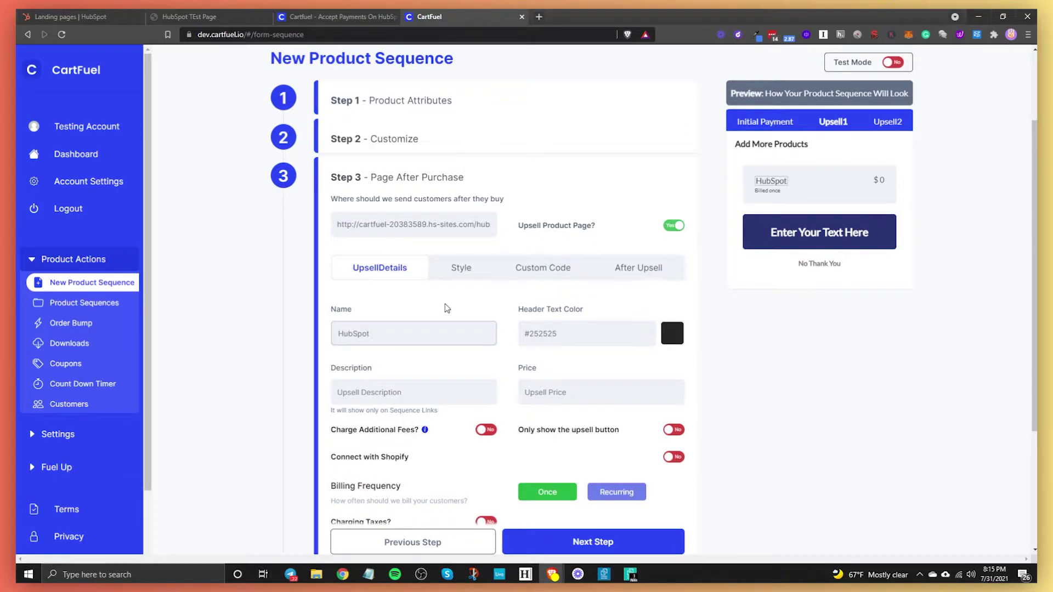
pyautogui.write(' Seminar')
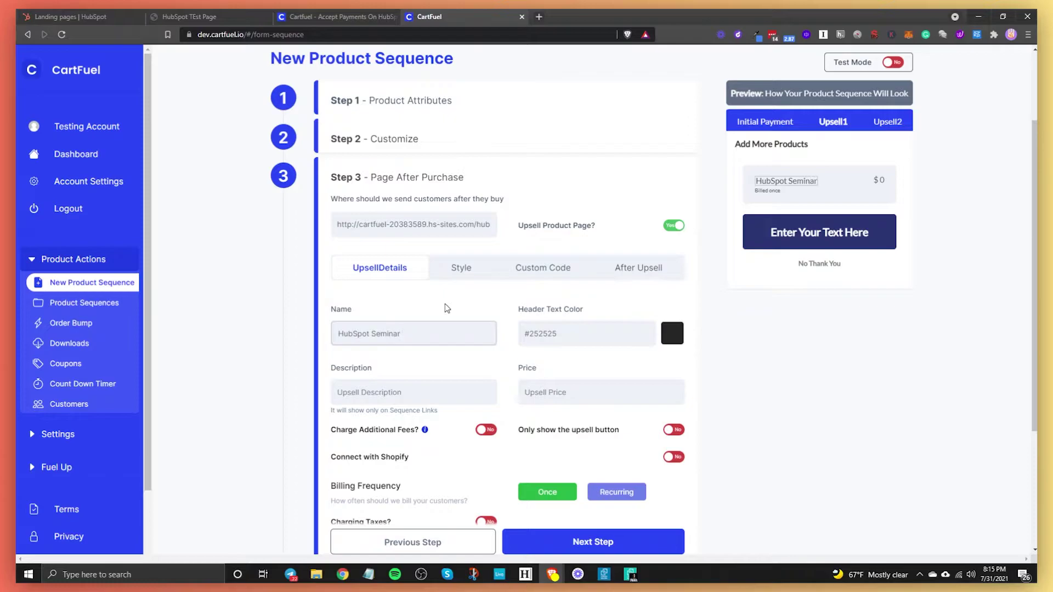
pyautogui.click(548, 392)
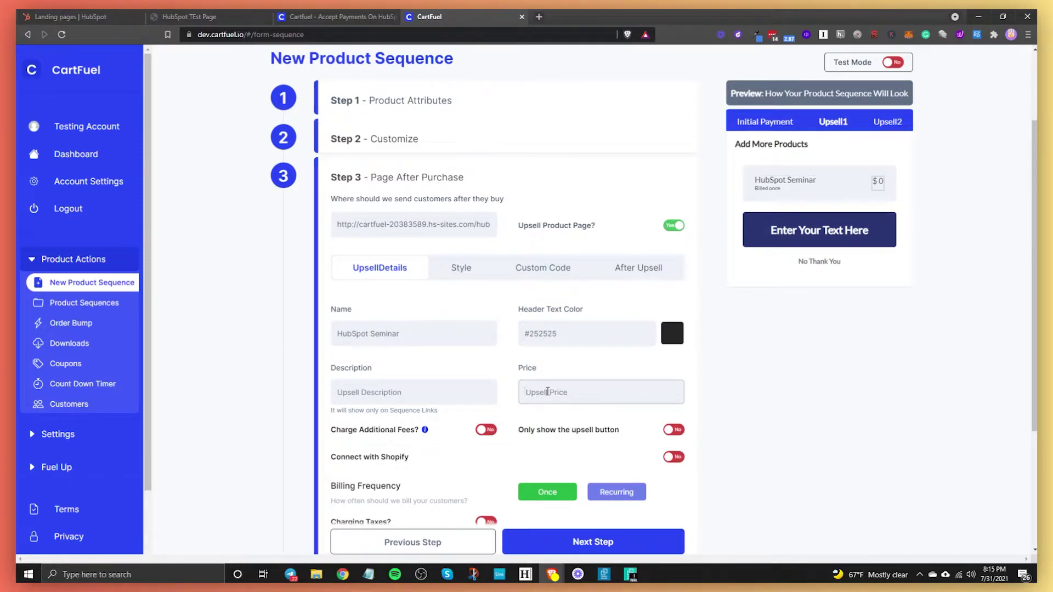
pyautogui.write('300')
# Step: Label the upsell button 'Yes, I want this upsell!' and colour it green (#108702)
pyautogui.click(460, 268)
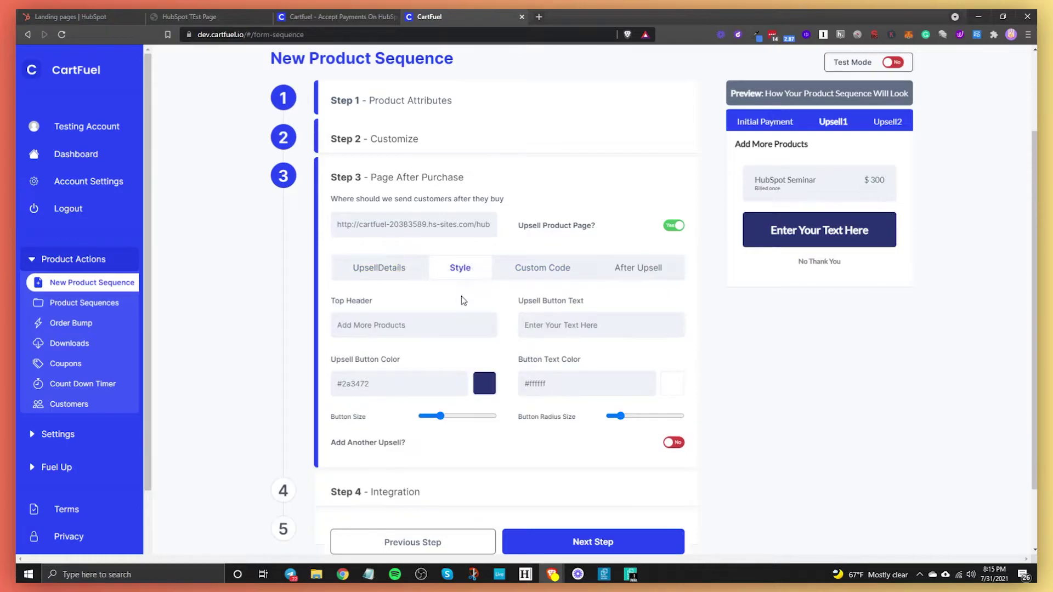
pyautogui.click(681, 334)
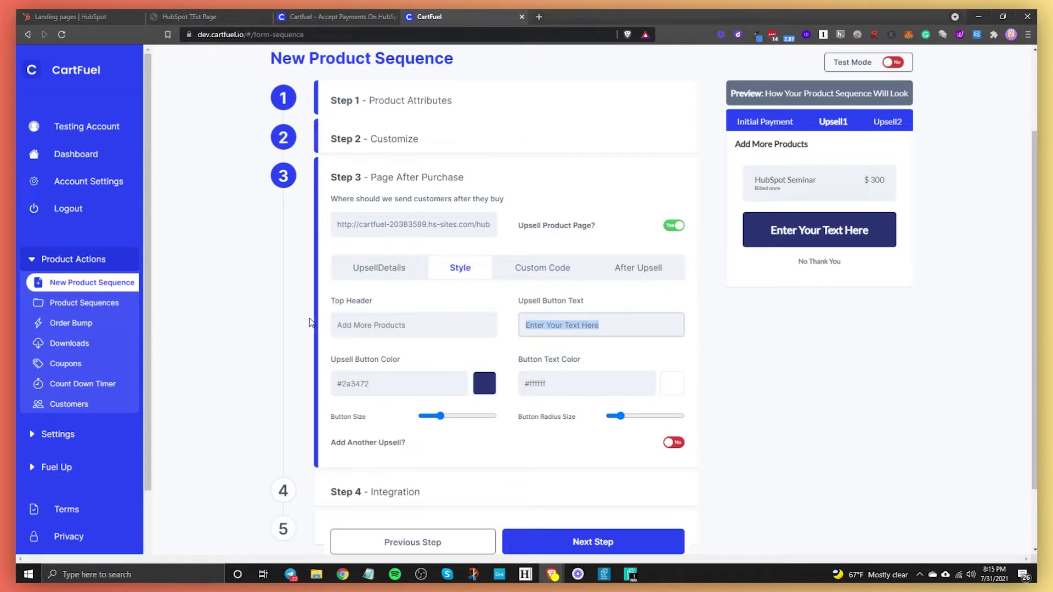
pyautogui.write('Yes, I want this upsell!')
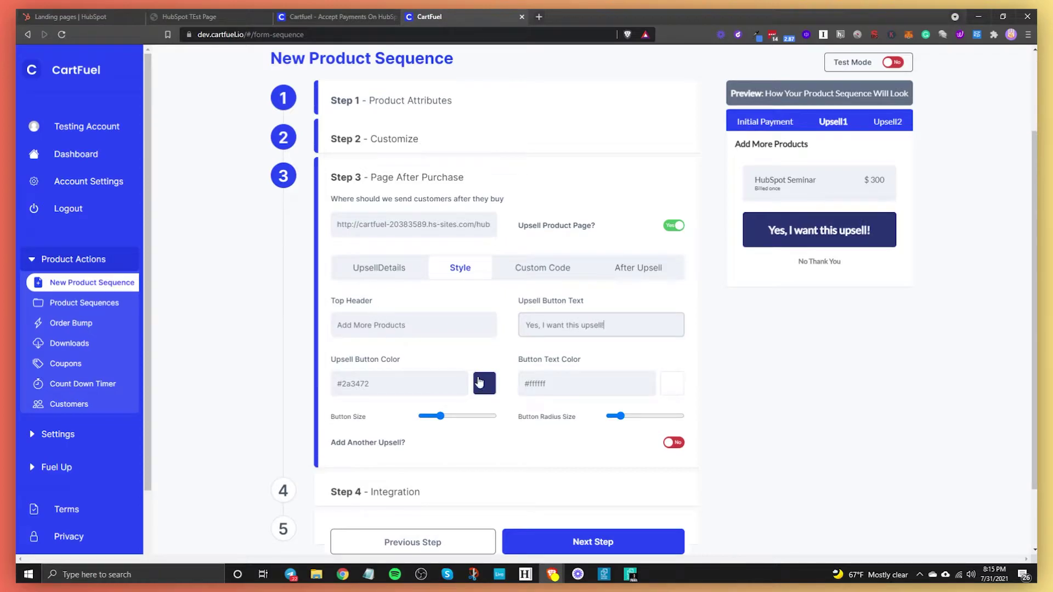
pyautogui.click(493, 389)
pyautogui.click(574, 371)
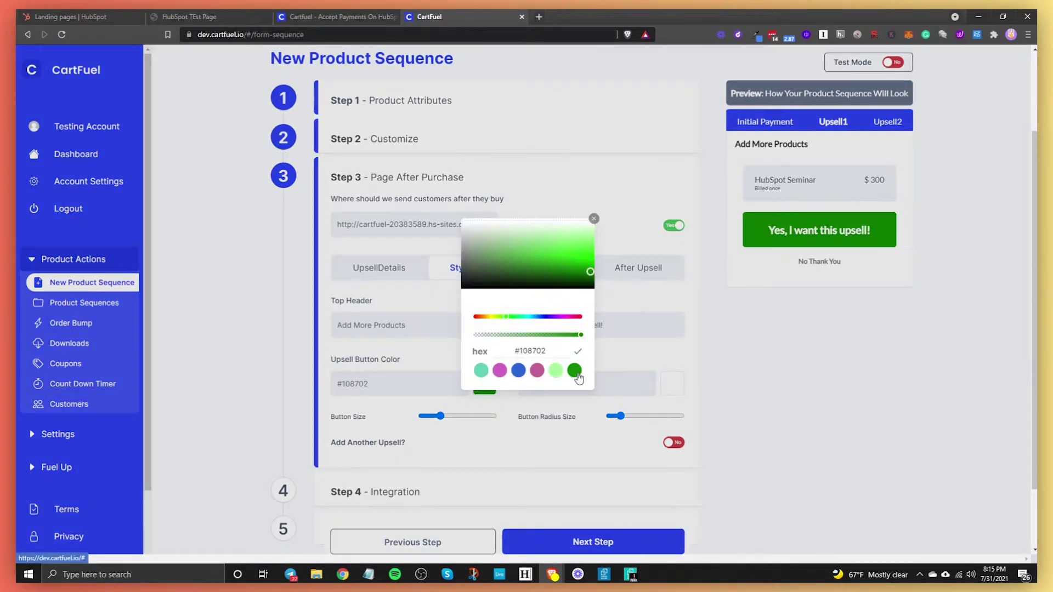
pyautogui.click(601, 377)
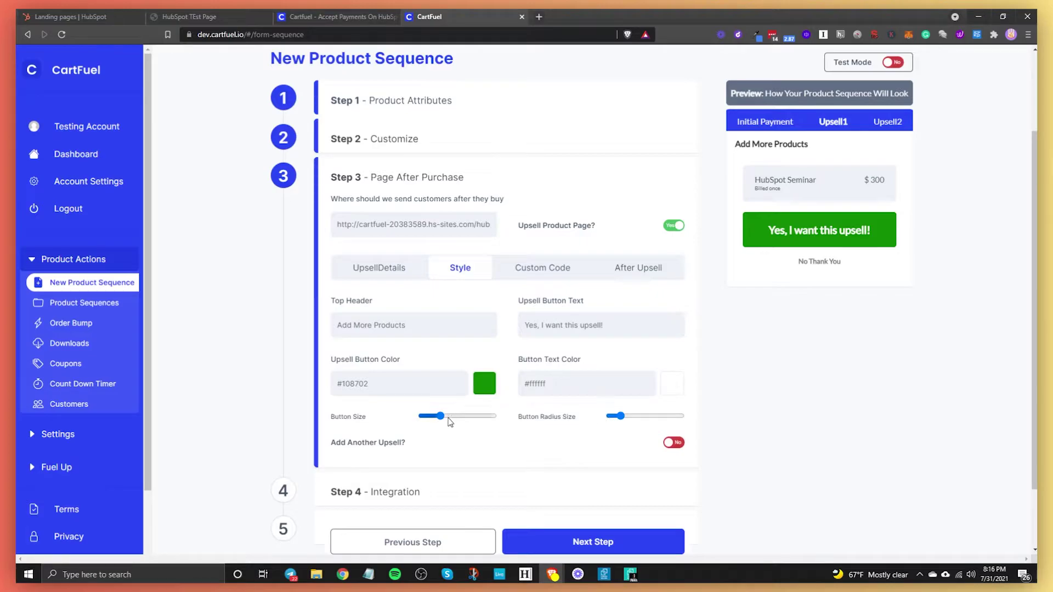
# Step: Shrink the upsell button slightly, review custom code and after-upsell URL options, then return to HubSpot
pyautogui.moveTo(440, 416); pyautogui.dragTo(435, 416)
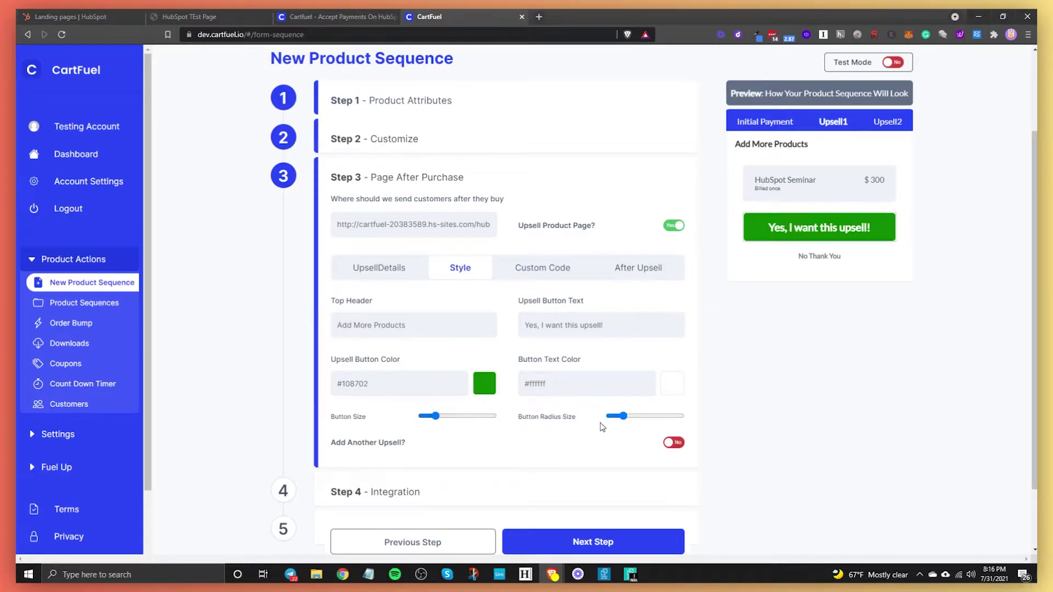
pyautogui.moveTo(624, 416); pyautogui.dragTo(626, 416)
pyautogui.click(559, 268)
pyautogui.click(665, 269)
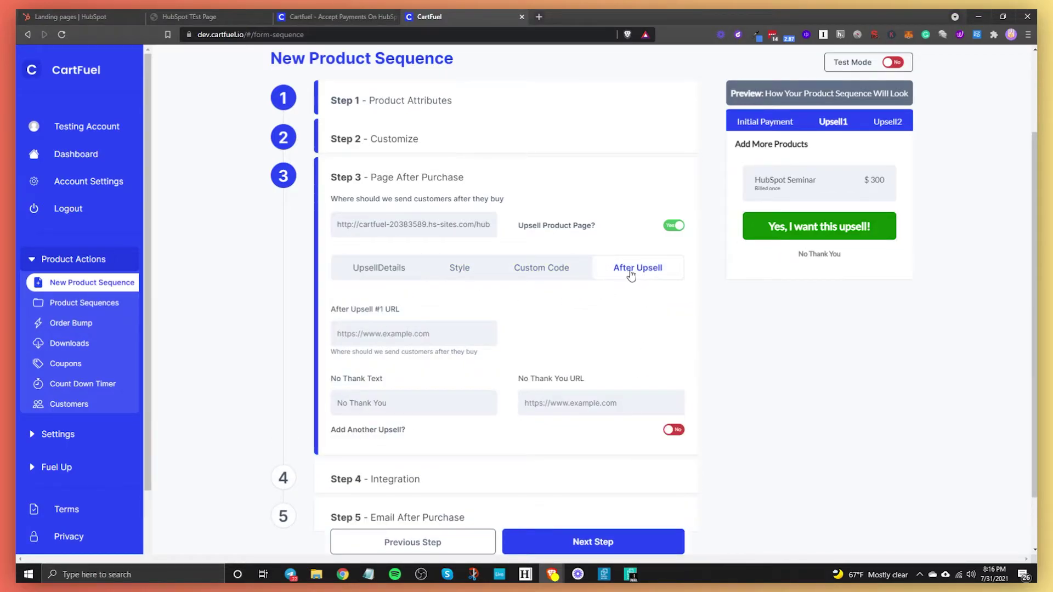
pyautogui.click(394, 334)
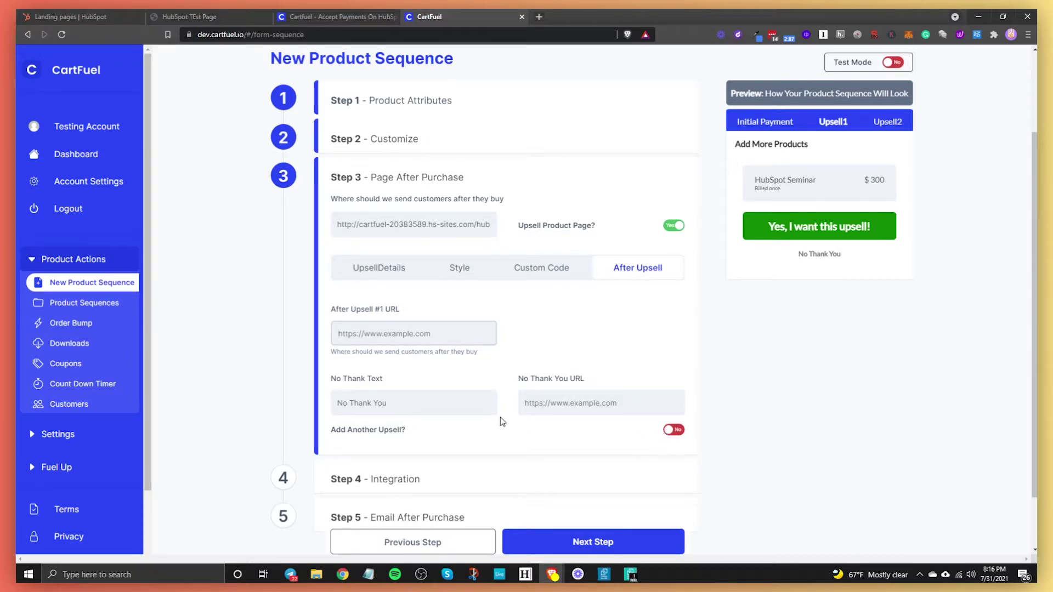
pyautogui.click(71, 16)
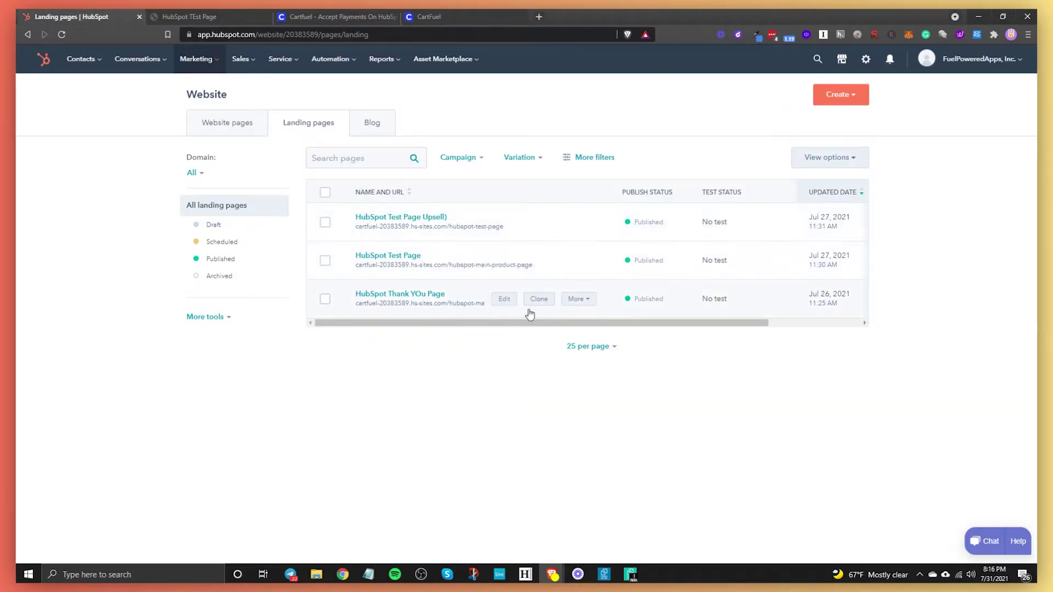
# Step: Copy the live Thank You page URL from HubSpot and close the extra page tabs
pyautogui.click(577, 299)
pyautogui.click(584, 324)
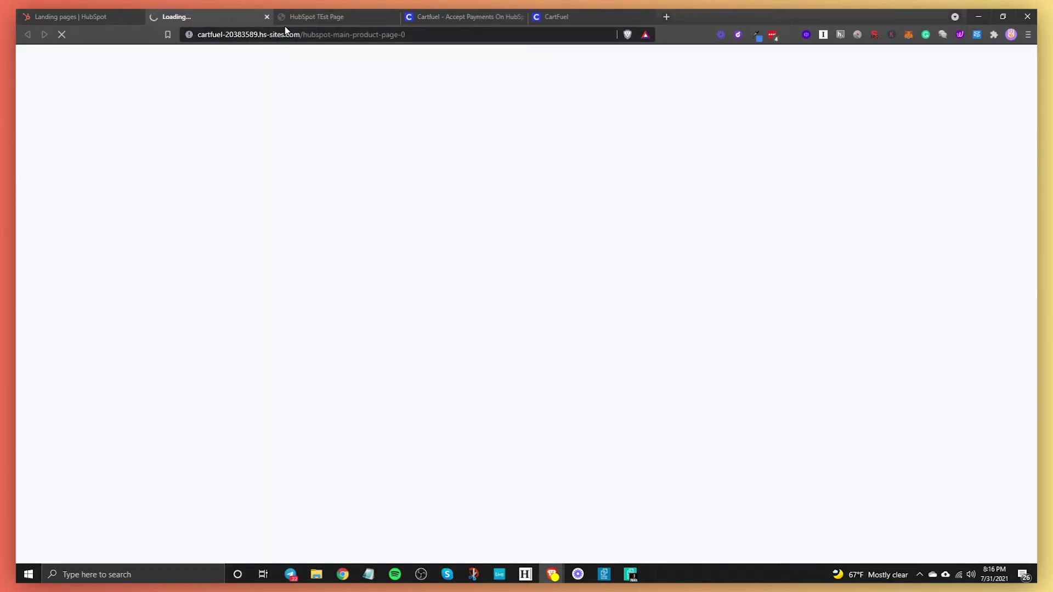
pyautogui.click(285, 32)
pyautogui.click(267, 16)
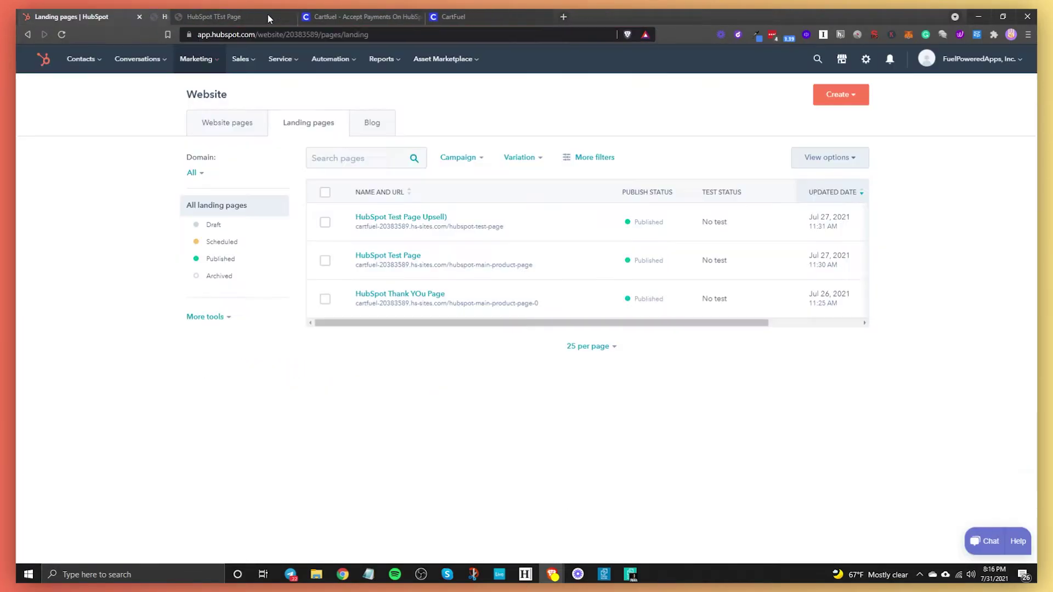
pyautogui.click(267, 17)
pyautogui.click(267, 16)
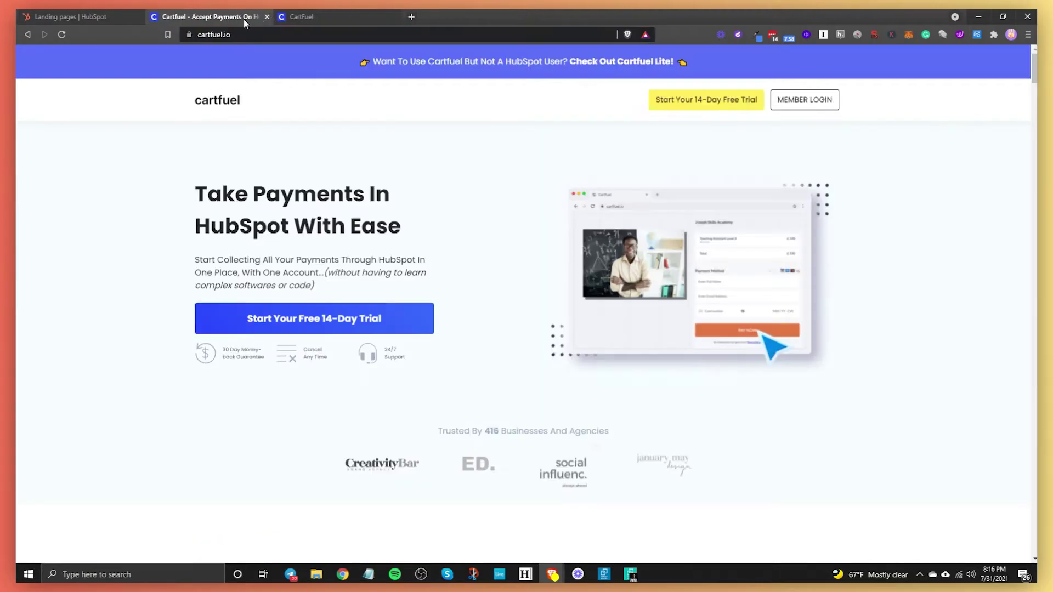
pyautogui.click(328, 21)
# Step: Paste the Thank You page URL into both After Upsell #1 URL and No Thank You URL
pyautogui.hotkey('ctrl', 'v')
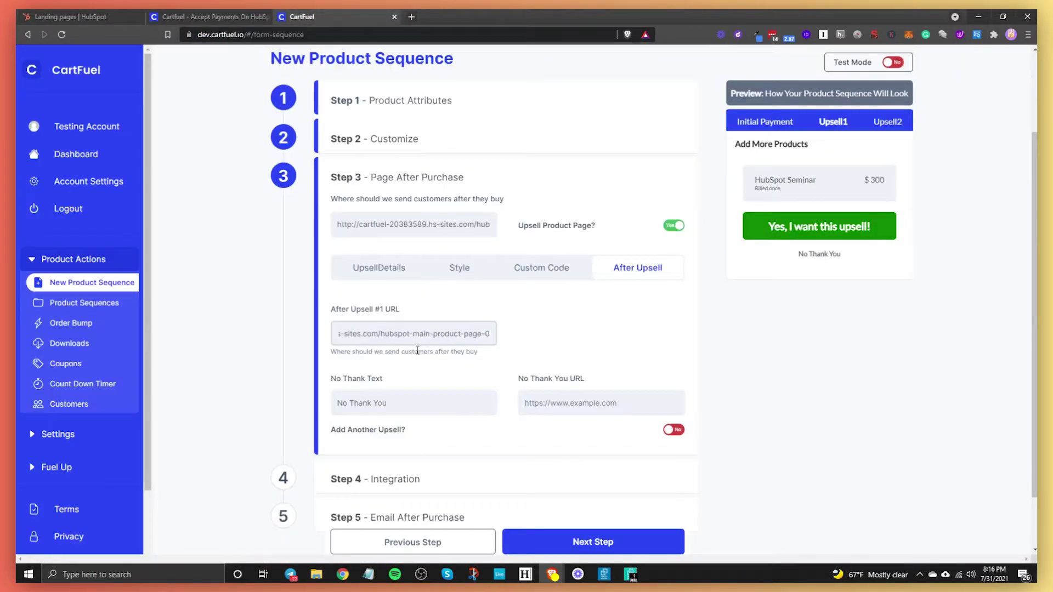
pyautogui.click(599, 409)
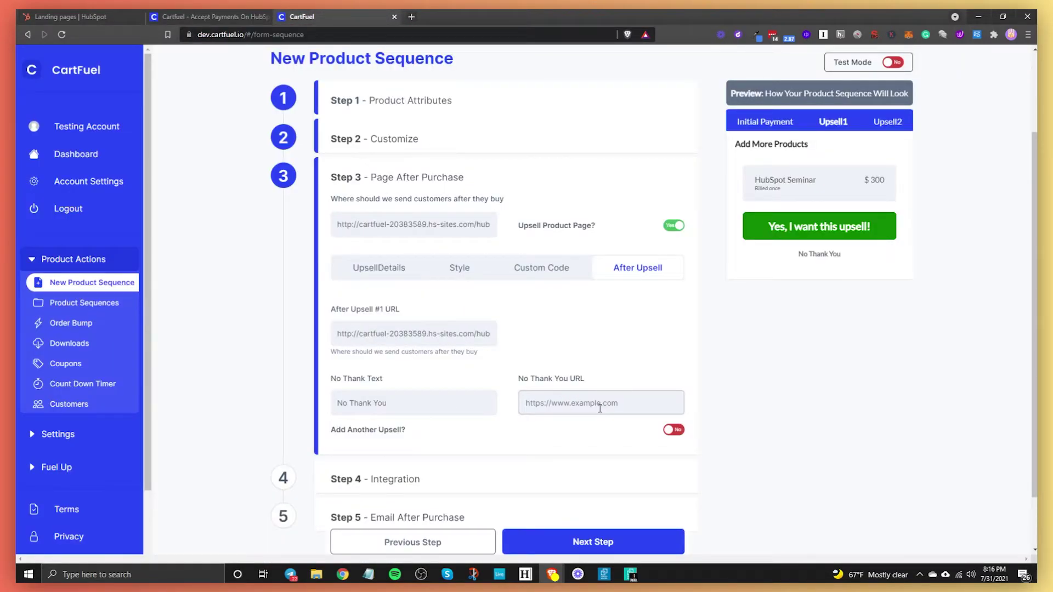
pyautogui.hotkey('ctrl', 'v')
pyautogui.click(423, 405)
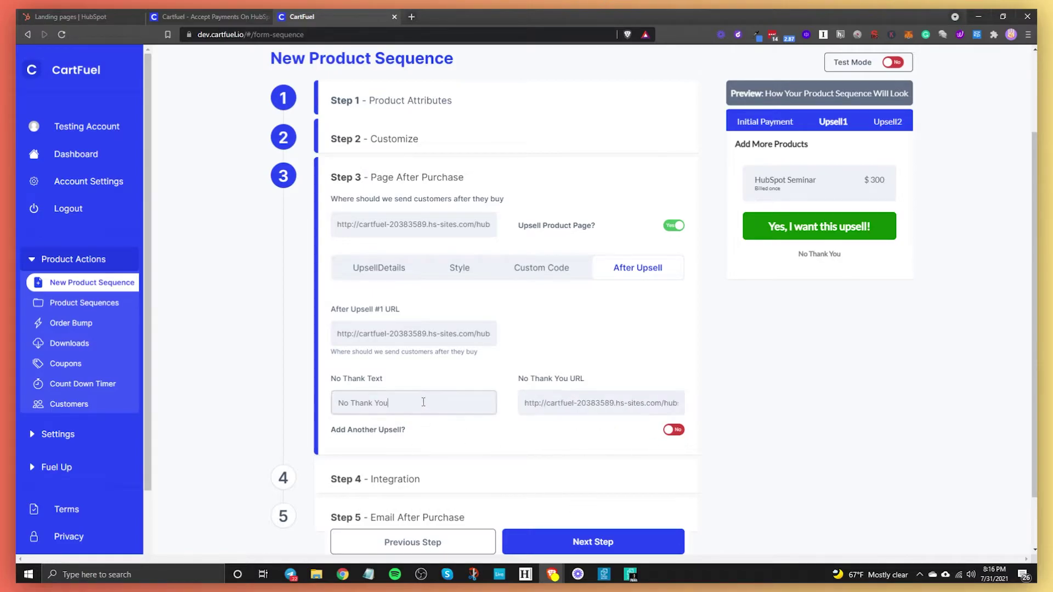
# Step: Leave the Step 4 main product integration switched off and continue to the email step
pyautogui.click(592, 530)
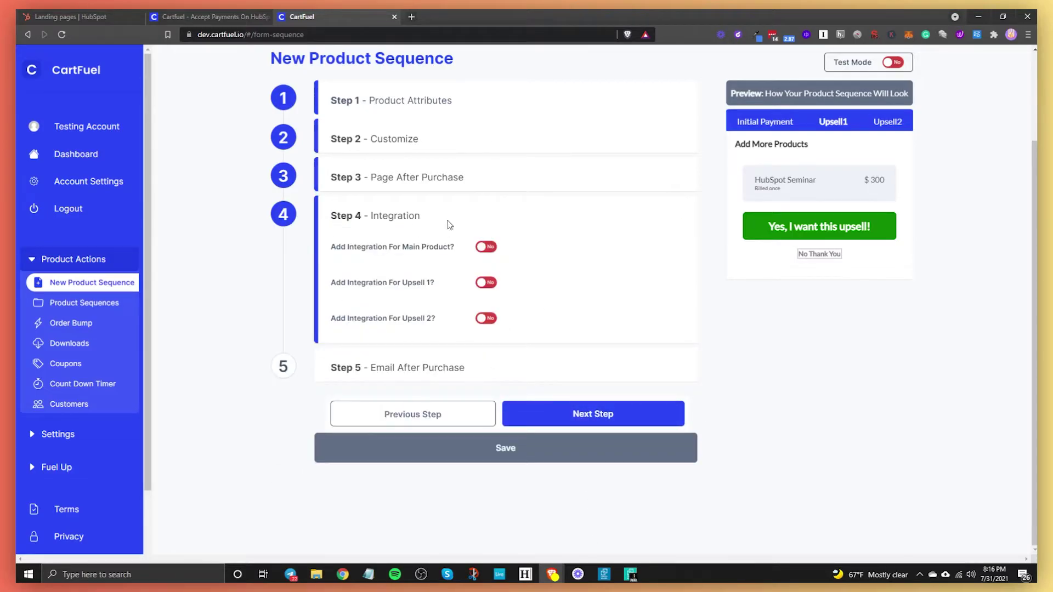
pyautogui.click(486, 247)
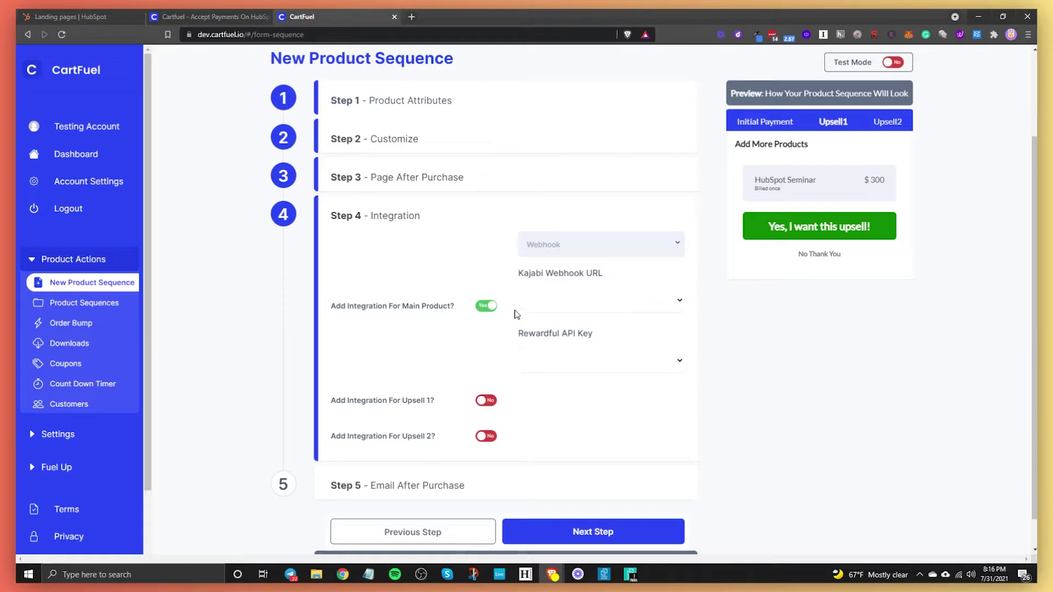
pyautogui.click(515, 311)
pyautogui.click(486, 306)
pyautogui.click(486, 305)
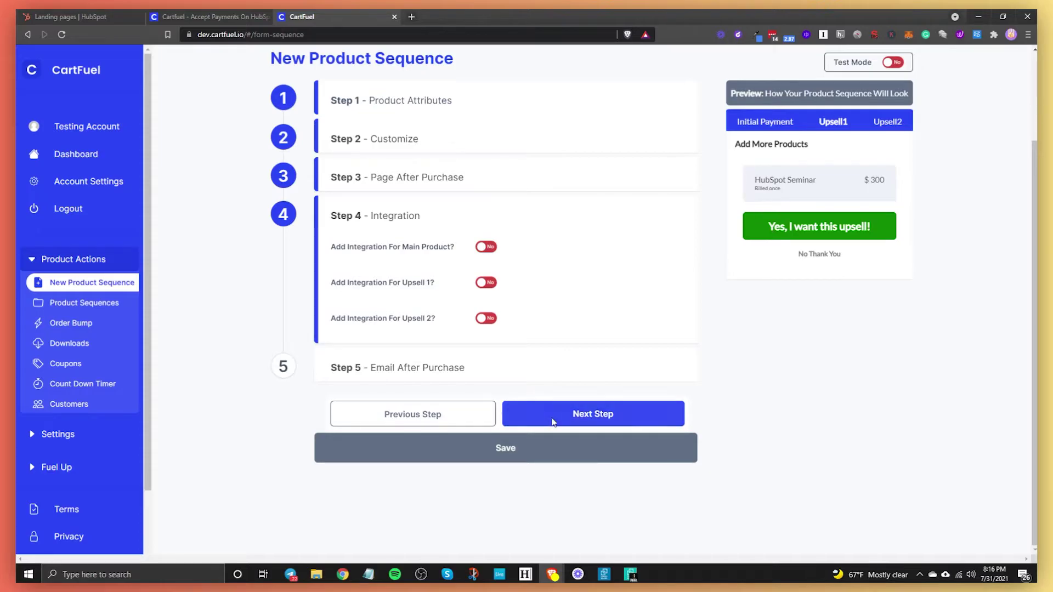
pyautogui.click(551, 418)
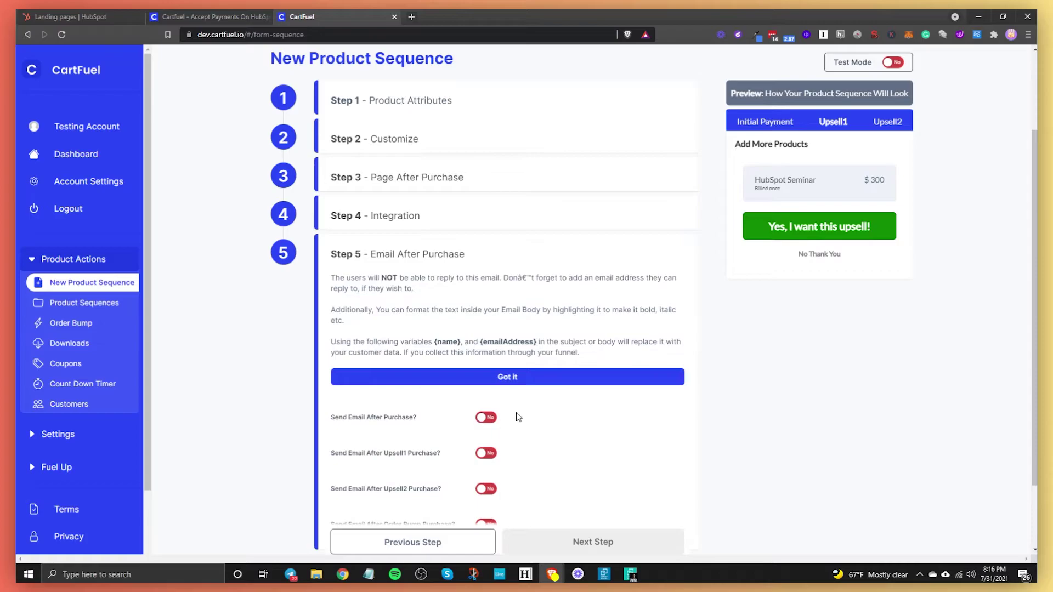
# Step: Leave Send Email After Purchase off and save the product sequence
pyautogui.scroll(-2, 518, 406)
pyautogui.click(487, 333)
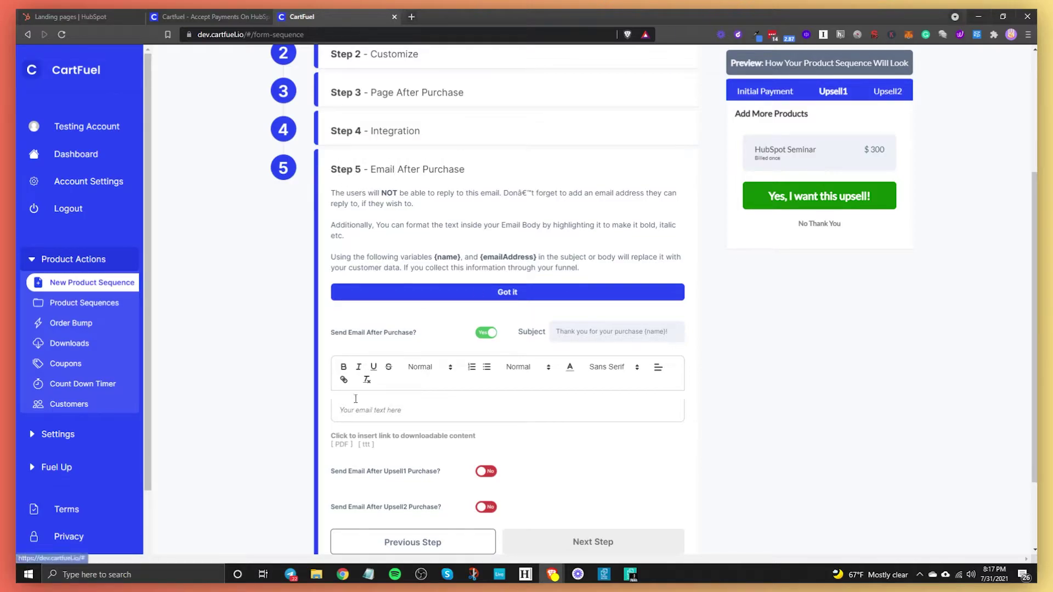
pyautogui.click(485, 334)
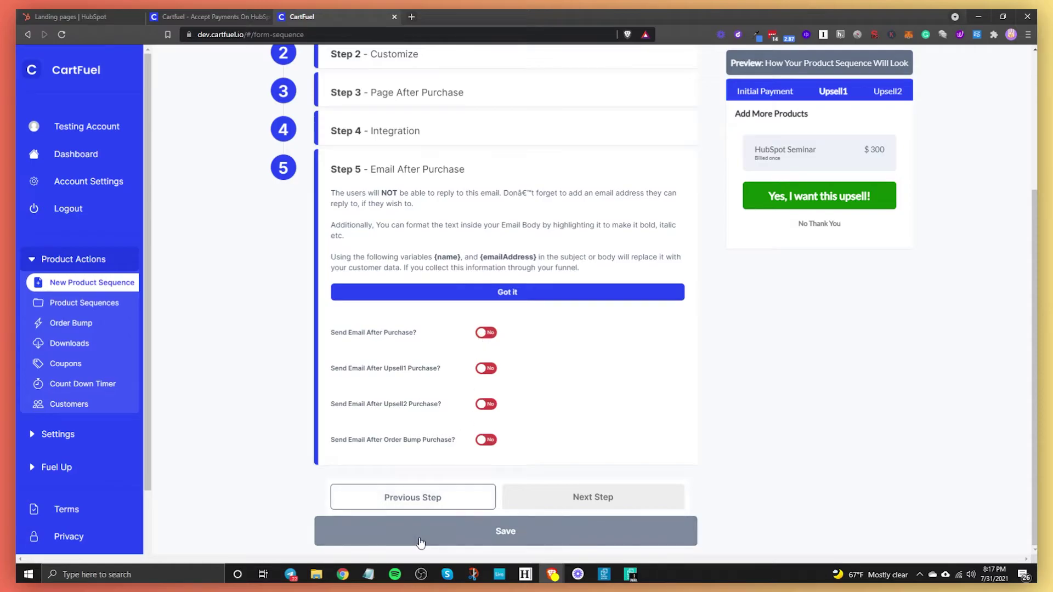
pyautogui.click(423, 540)
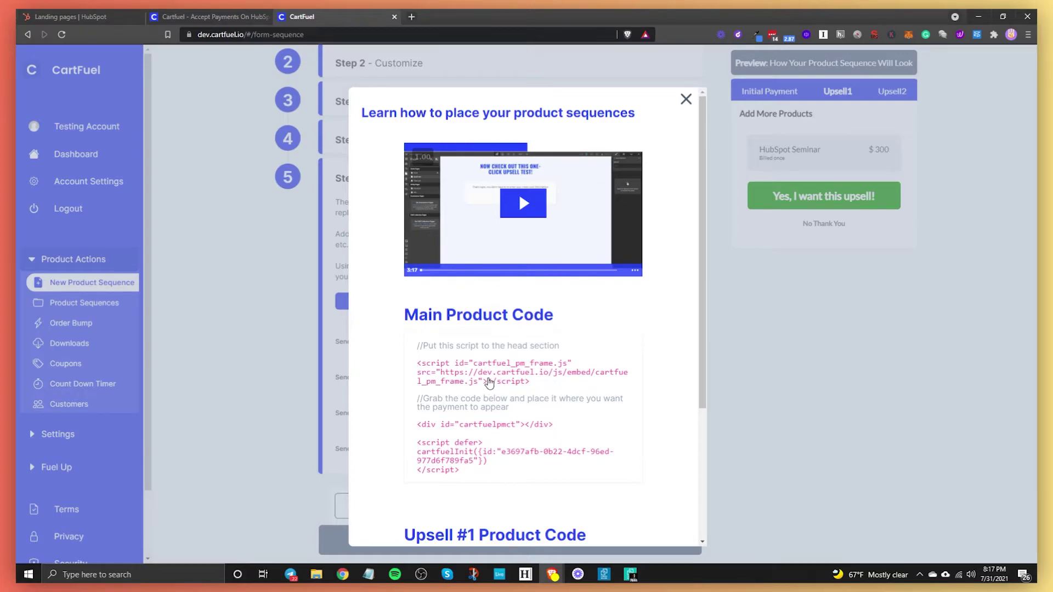
# Step: Copy the Main Product head script and payment div code, then switch to HubSpot landing pages
pyautogui.click(485, 382)
pyautogui.click(438, 425)
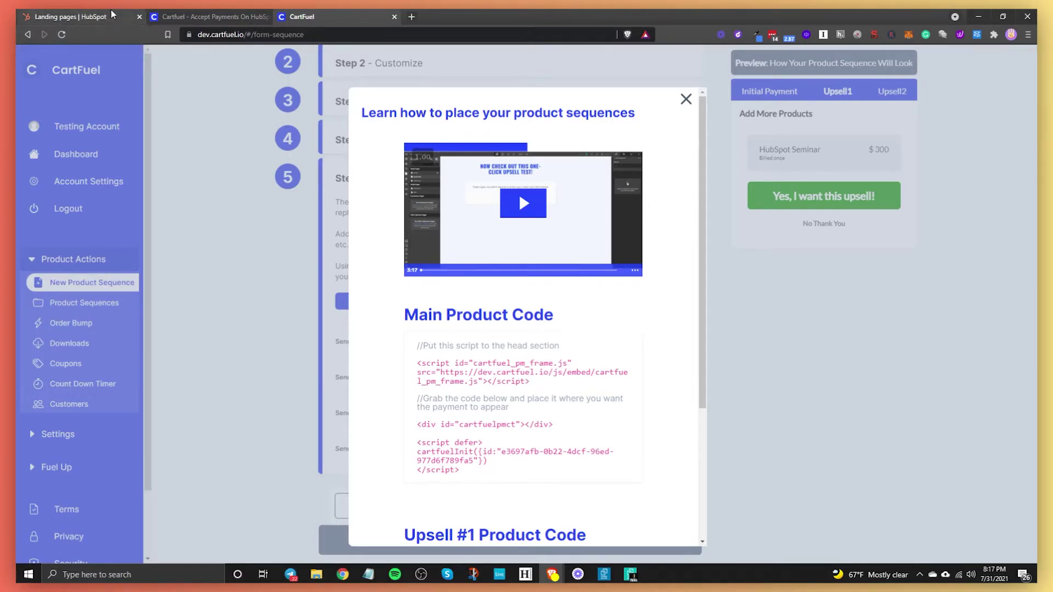
pyautogui.click(99, 15)
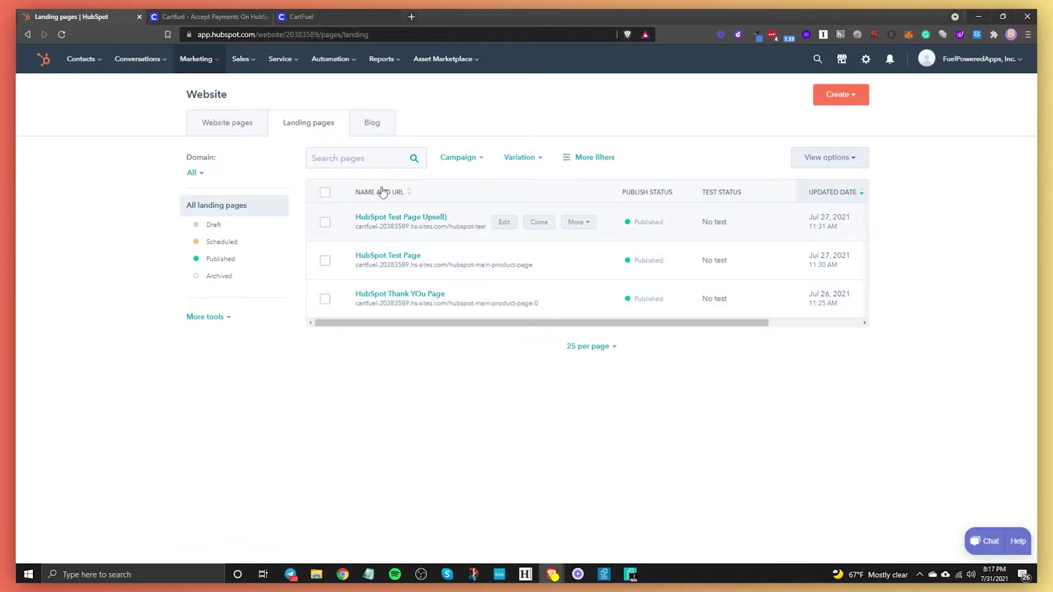
# Step: Close the spare cartfuel.io tab and return to the HubSpot landing pages list
pyautogui.click(236, 17)
pyautogui.click(266, 17)
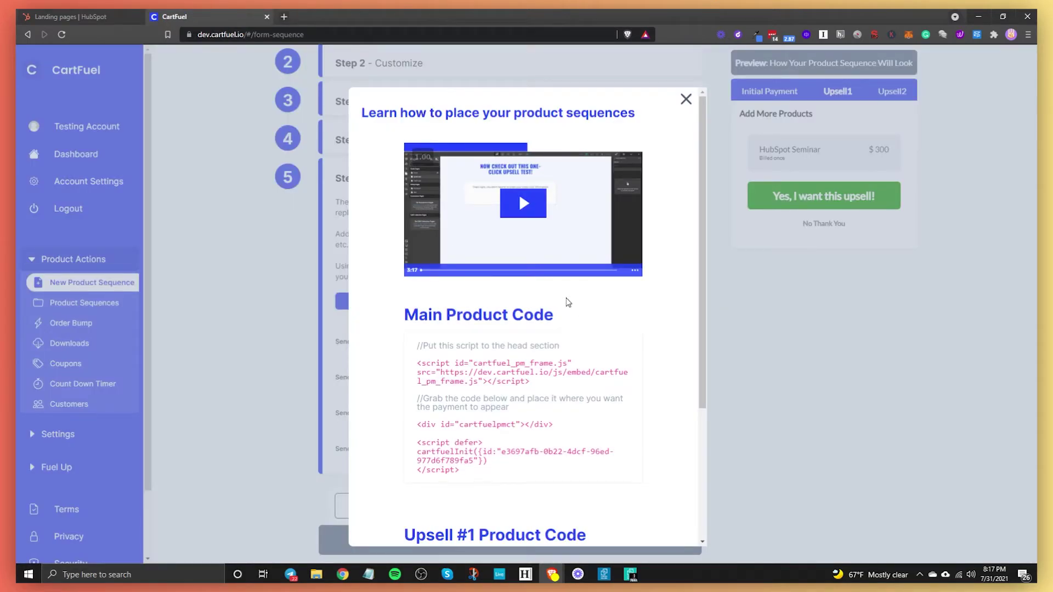
pyautogui.click(71, 17)
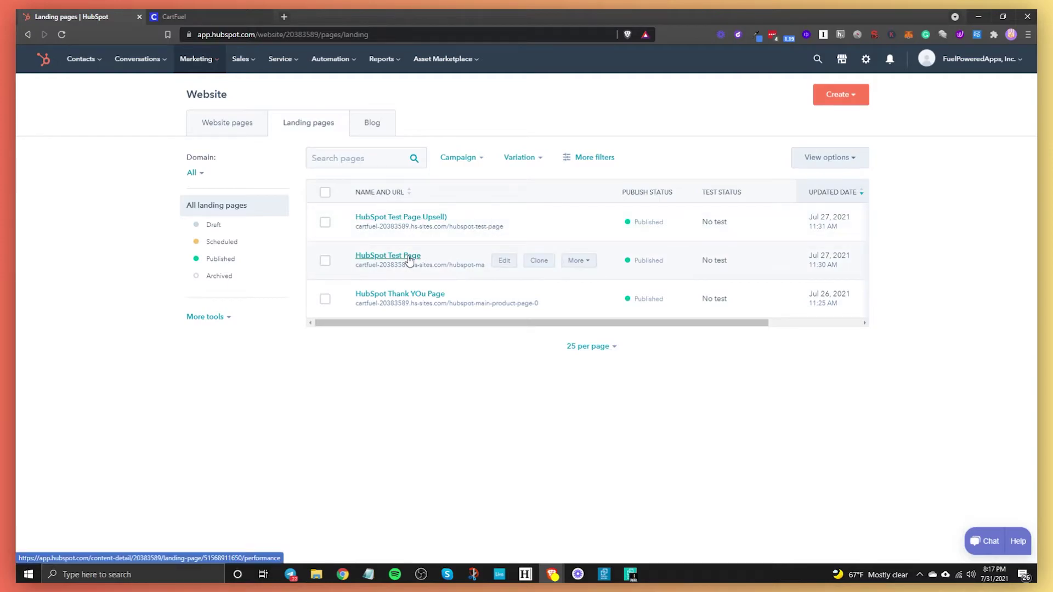
# Step: Open HubSpot Test Page in the editor, back out, and show the marketplace choices
pyautogui.click(504, 260)
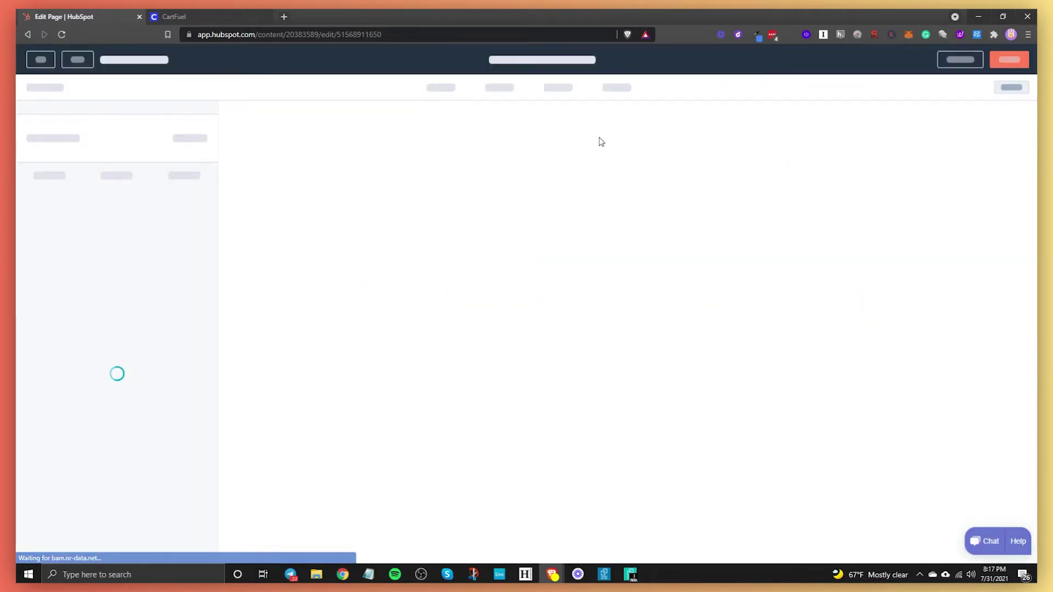
pyautogui.click(28, 35)
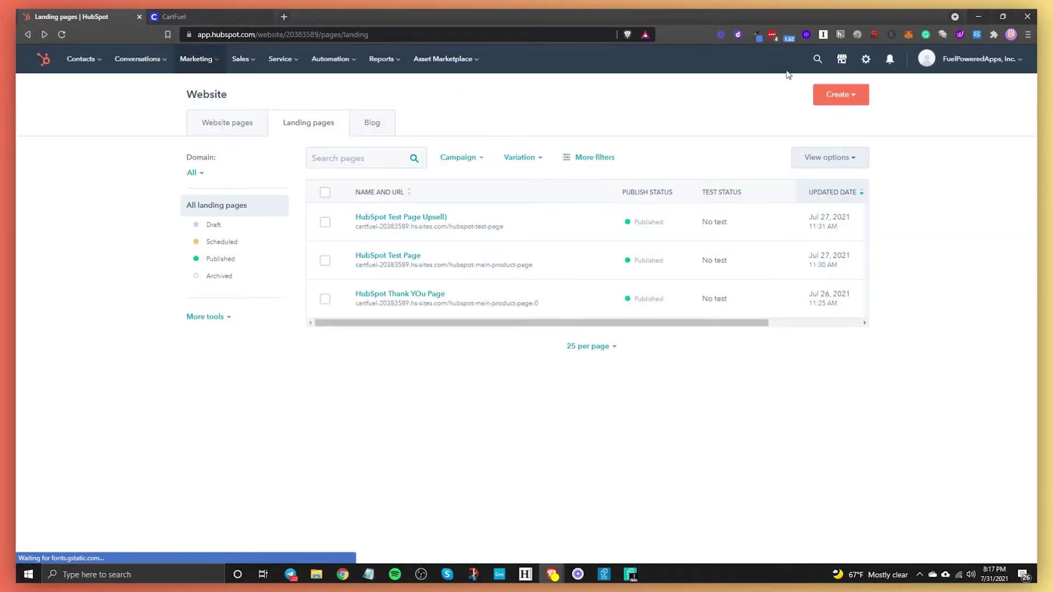
pyautogui.click(841, 58)
# Step: After the $14.00 test checkout, accept the $12 Black T-Shirt upsell offer
pyautogui.click(811, 174)
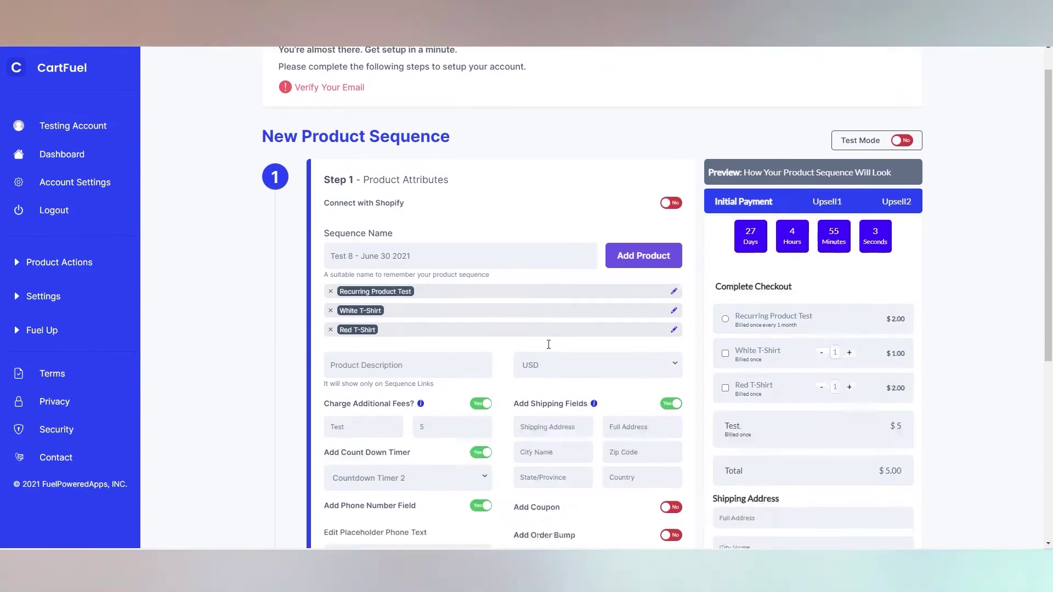
pyautogui.scroll(-2, 492, 263)
pyautogui.scroll(-3, 475, 387)
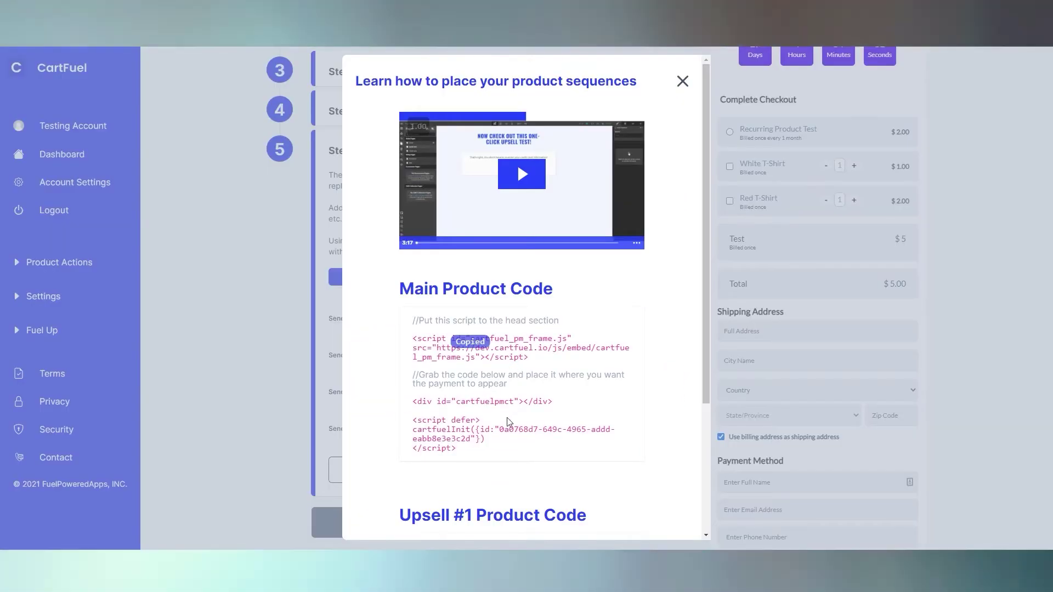
pyautogui.scroll(-3, 507, 422)
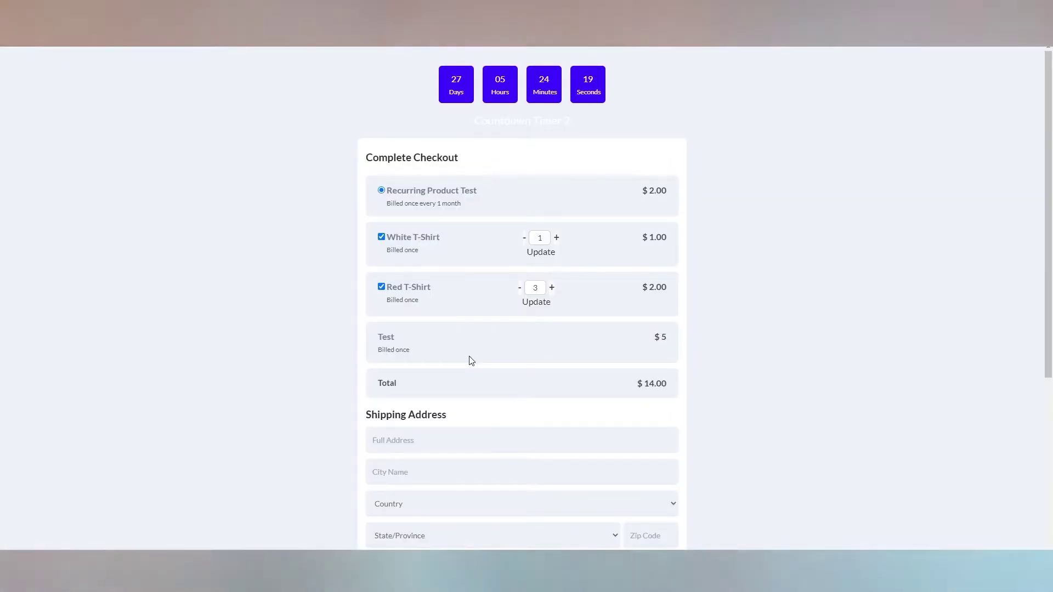
pyautogui.scroll(-4, 470, 360)
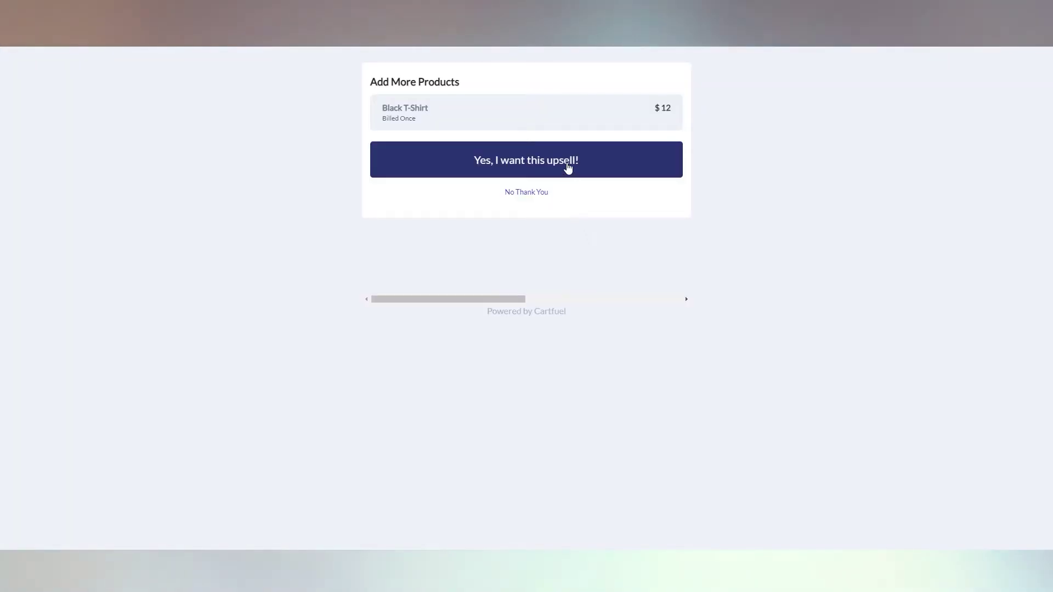
pyautogui.click(568, 168)
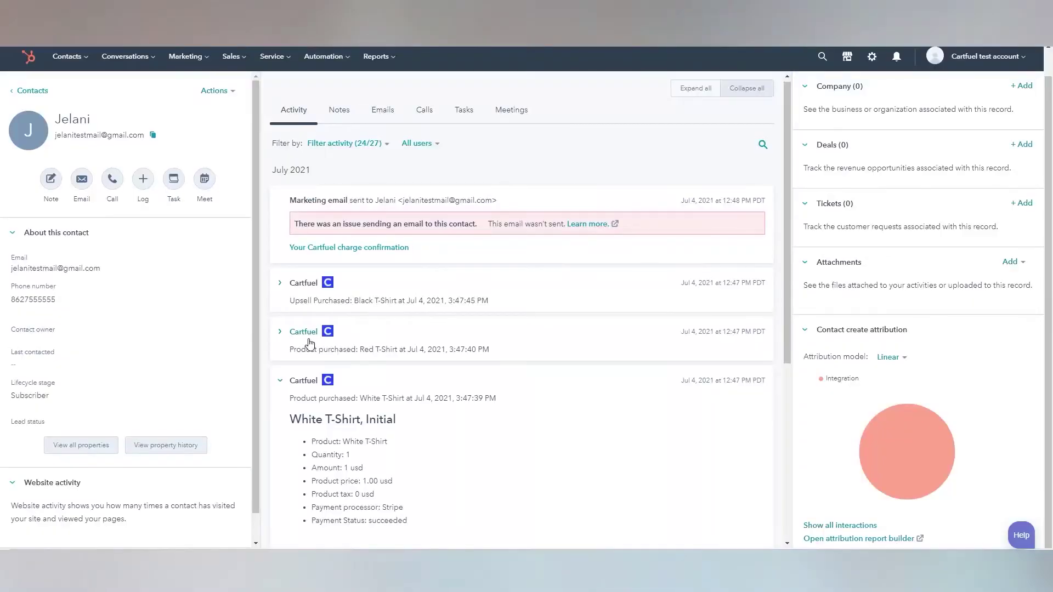
# Step: Expand the Red T-Shirt purchase and Black T-Shirt upsell Cartfuel entries and review their details
pyautogui.click(310, 343)
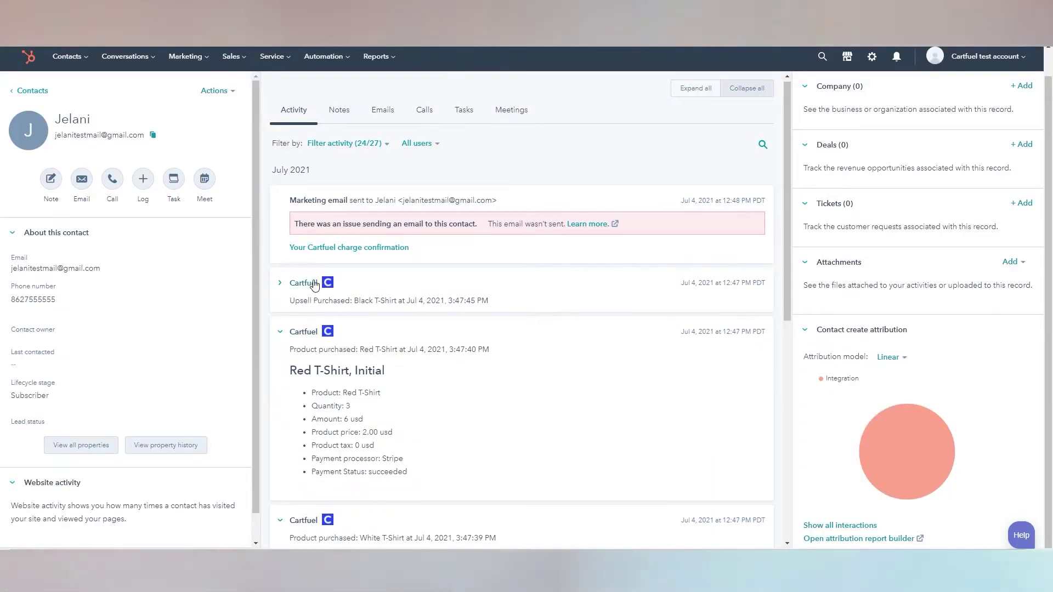
pyautogui.click(311, 283)
pyautogui.scroll(-13, 473, 381)
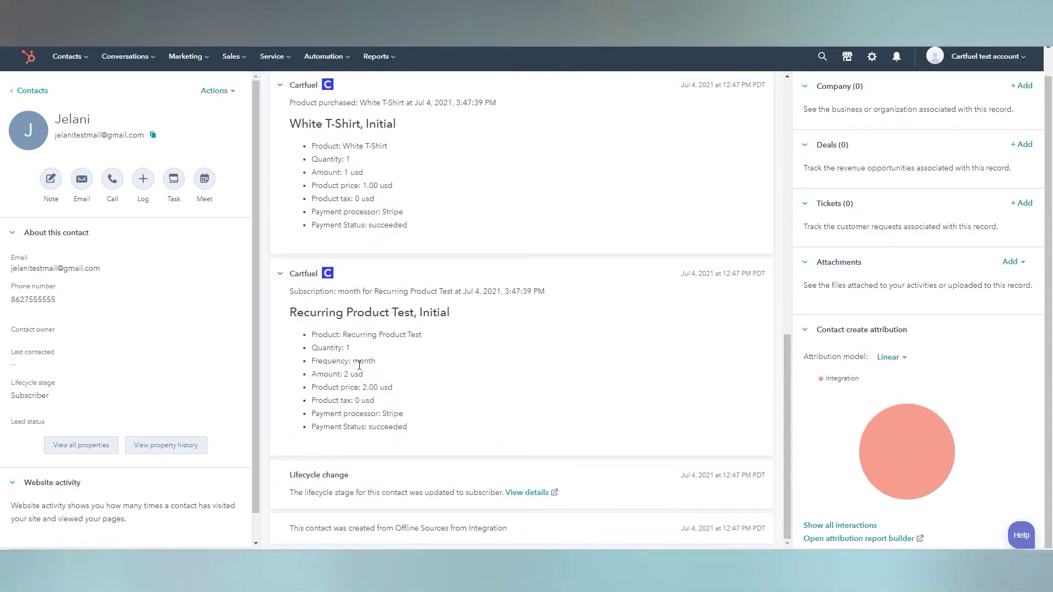
pyautogui.scroll(4, 360, 365)
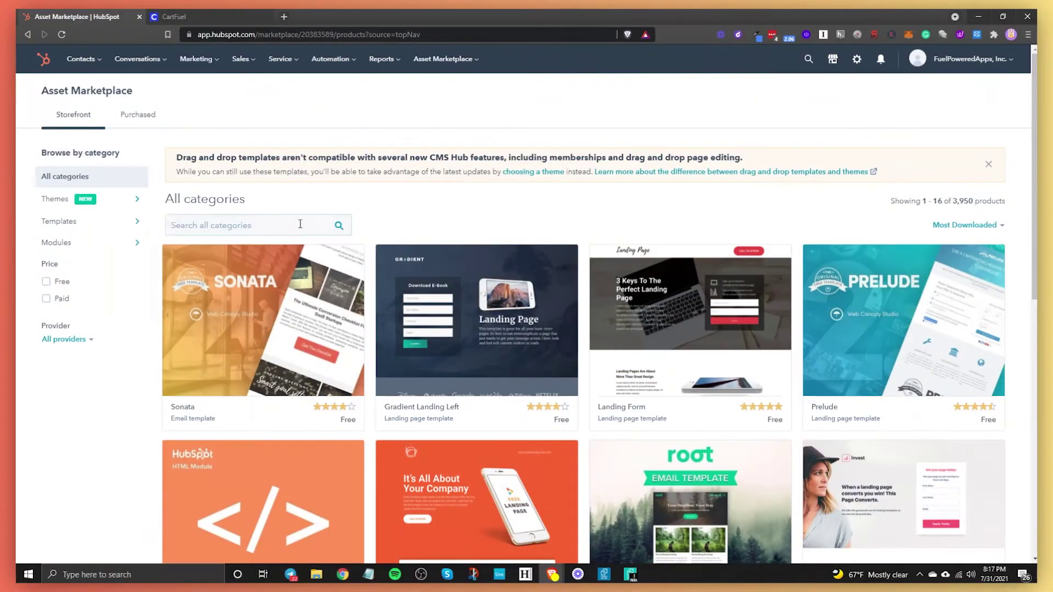
# Step: Search the marketplace for 'html', confirm the HTML module is installed, then return to Landing pages
pyautogui.click(298, 224)
pyautogui.write('htm')
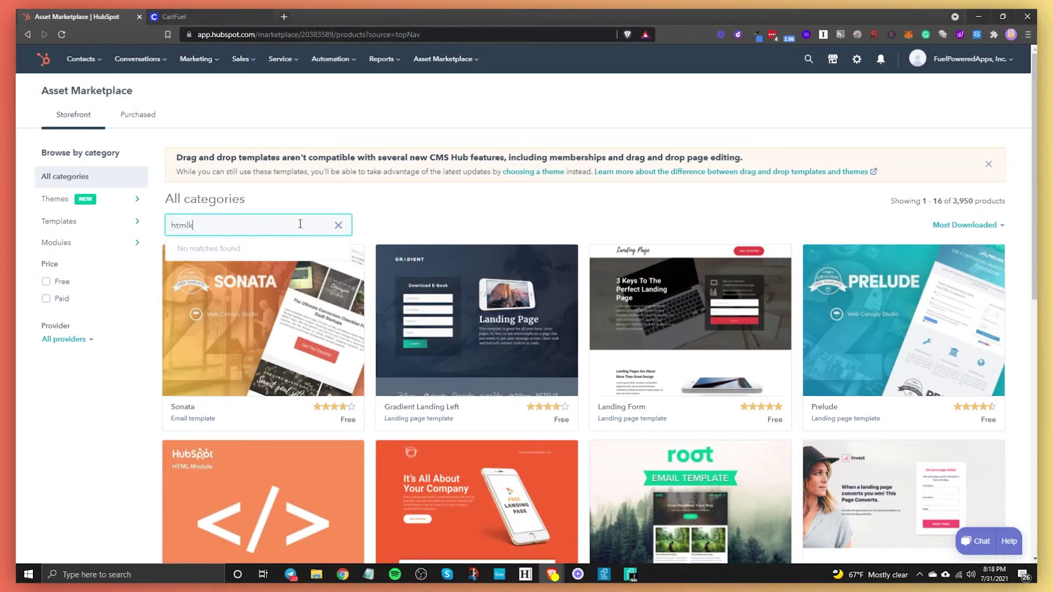
pyautogui.write('l')
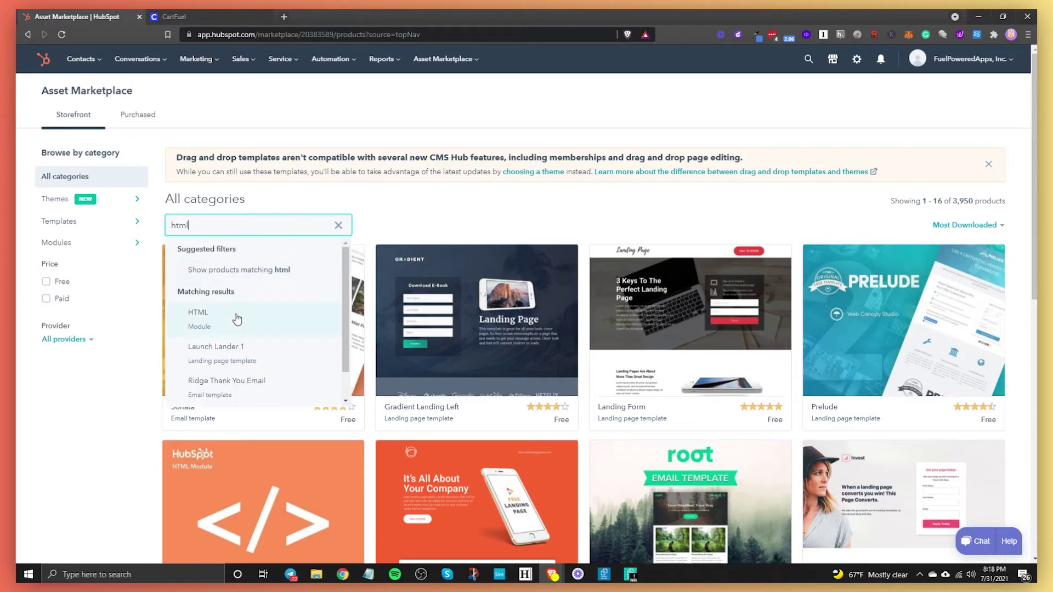
pyautogui.click(235, 317)
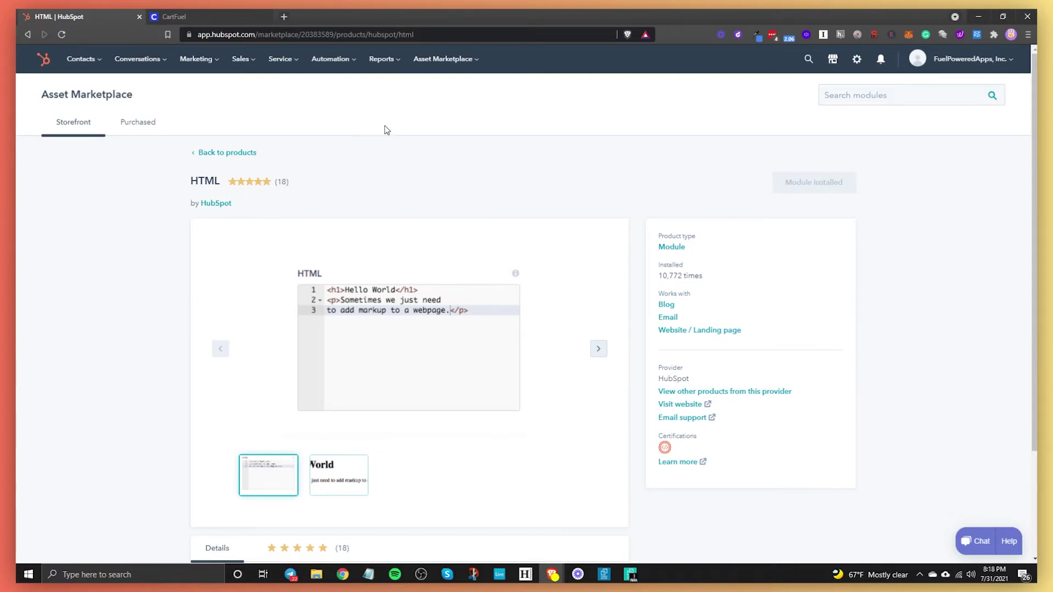
pyautogui.click(29, 34)
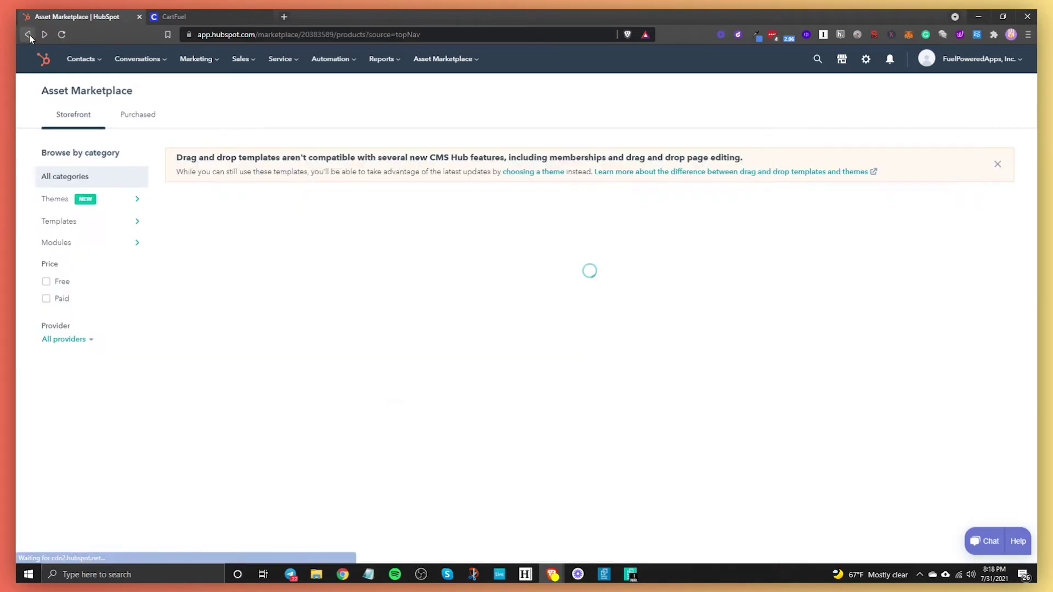
pyautogui.click(29, 34)
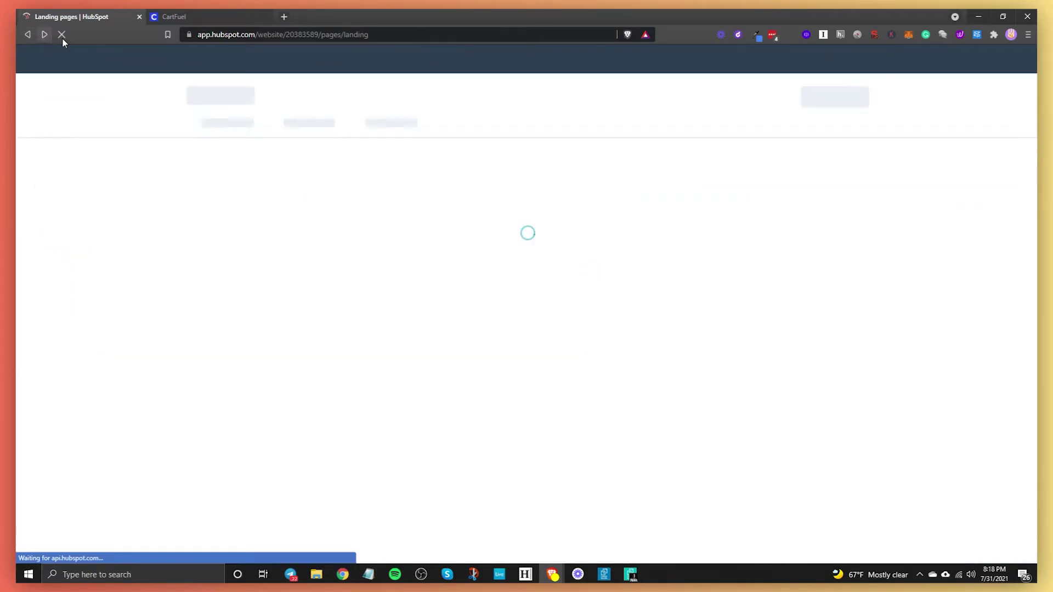
# Step: Edit HubSpot Test Page and drag an HTML module into the right column
pyautogui.moveTo(401, 277)
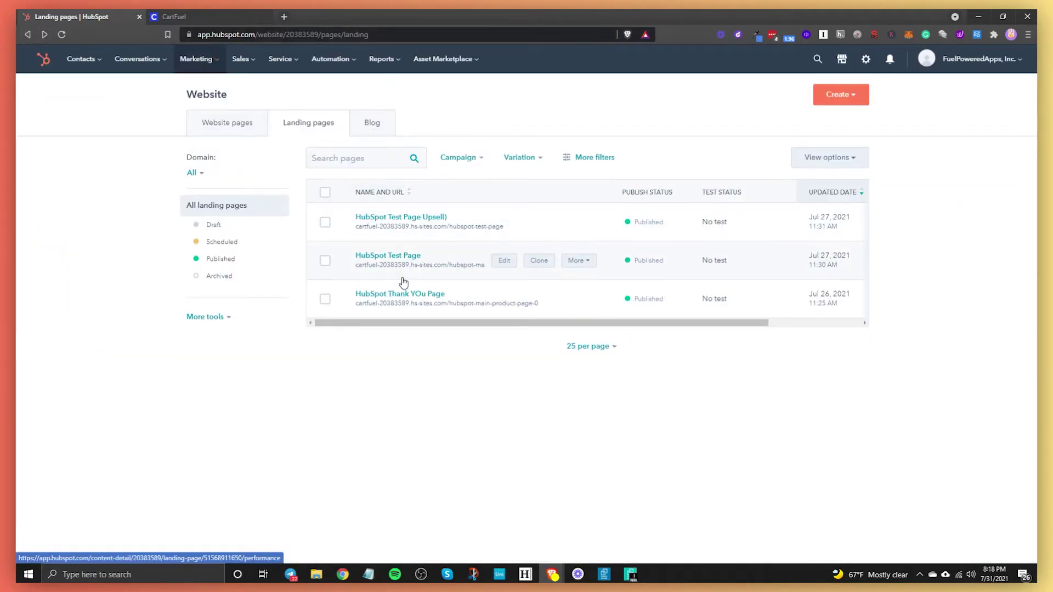
pyautogui.click(504, 262)
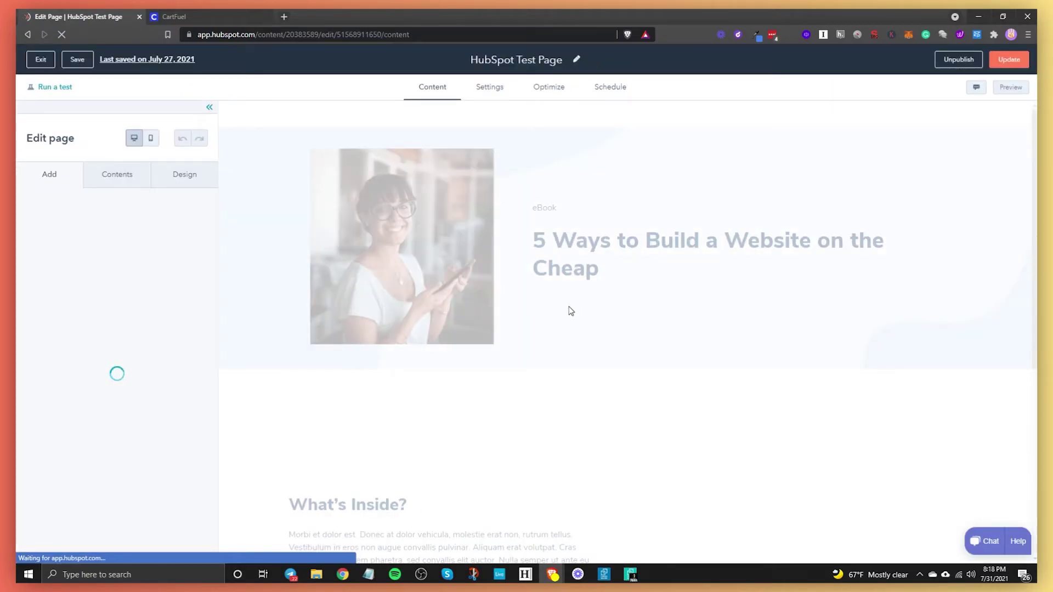
pyautogui.scroll(-2, 173, 404)
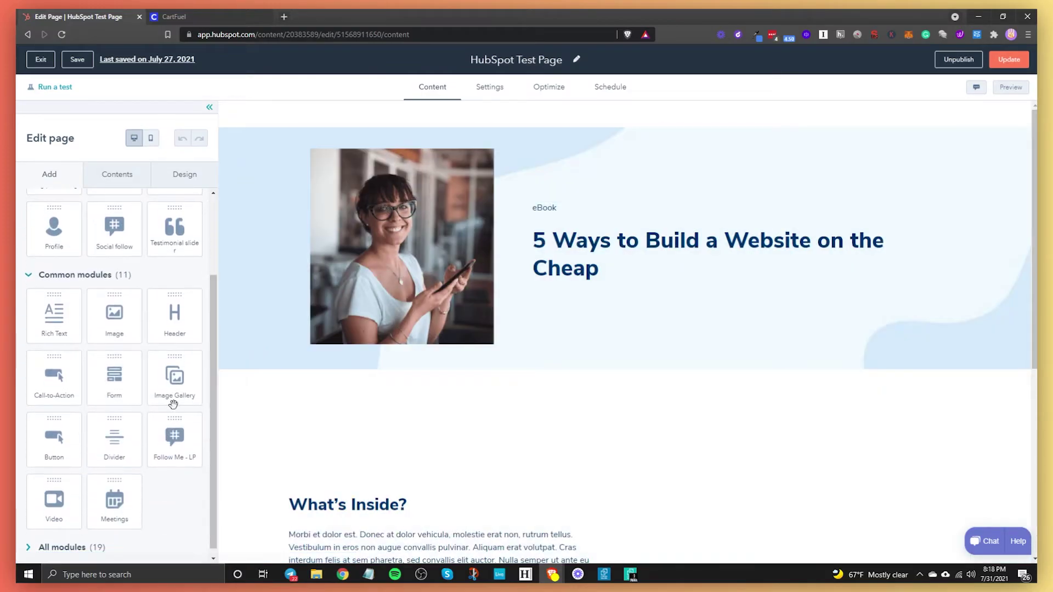
pyautogui.scroll(-1, 173, 404)
pyautogui.scroll(3, 149, 251)
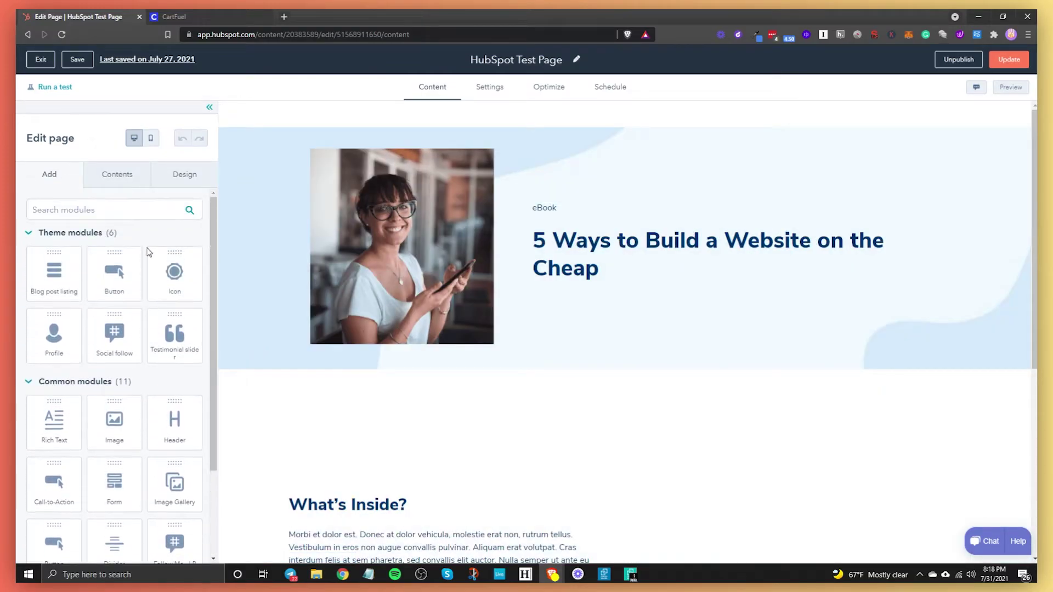
pyautogui.click(104, 216)
pyautogui.write('html')
pyautogui.moveTo(66, 257); pyautogui.dragTo(772, 308)
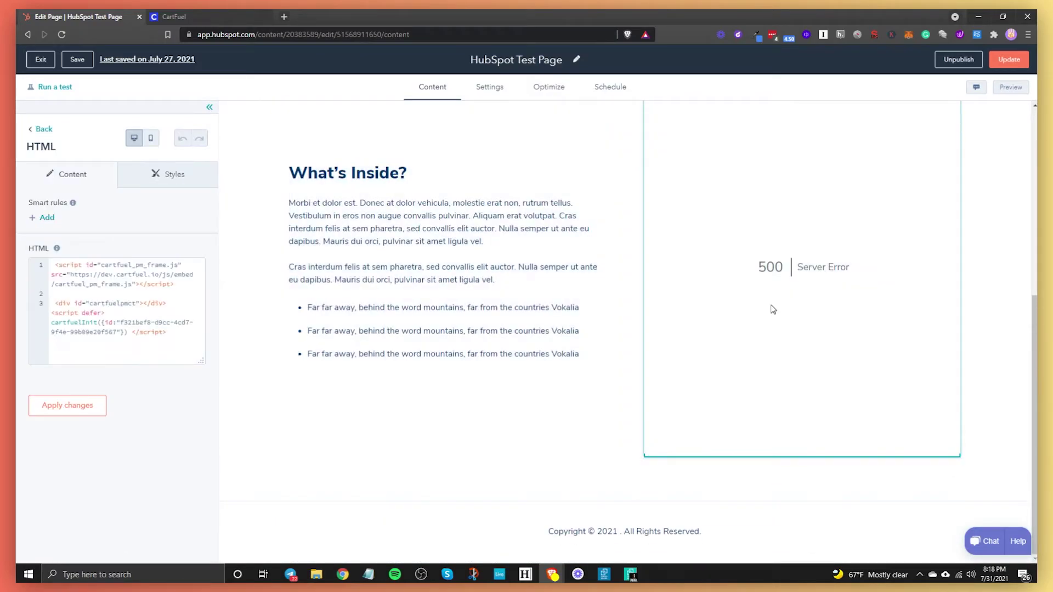
# Step: Delete the module's old embed code and reselect the empty module and right column
pyautogui.scroll(2, 812, 272)
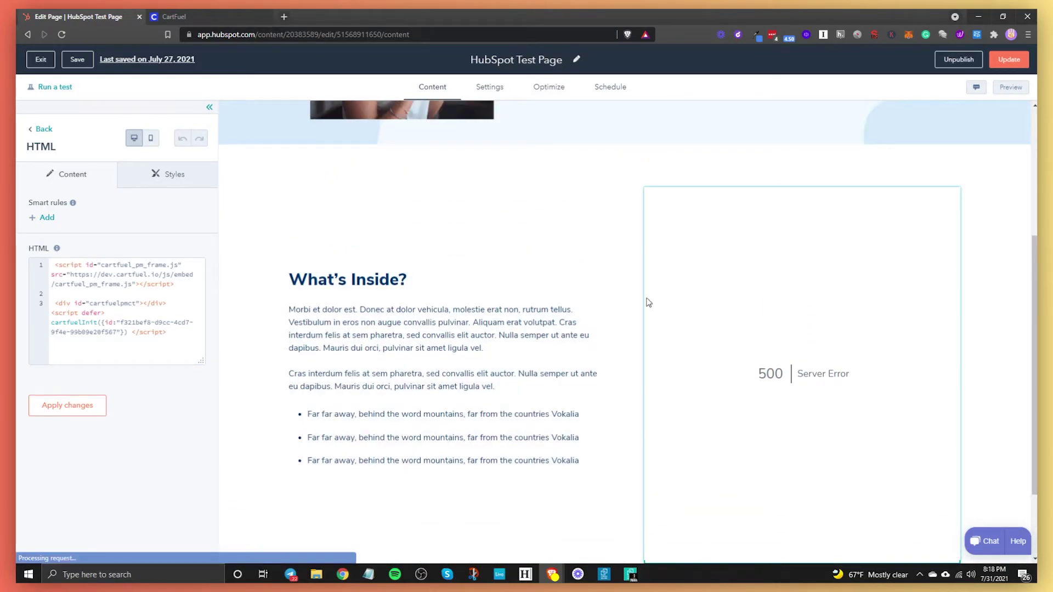
pyautogui.click(146, 356)
pyautogui.hotkey('ctrl', 'a')
pyautogui.press('Delete')
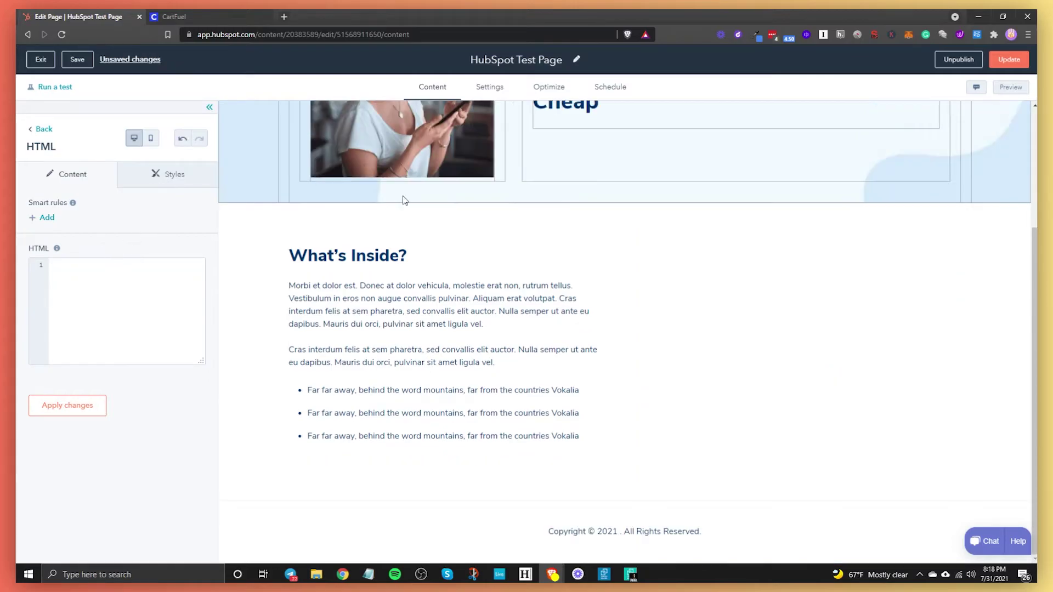
pyautogui.click(761, 341)
pyautogui.click(736, 351)
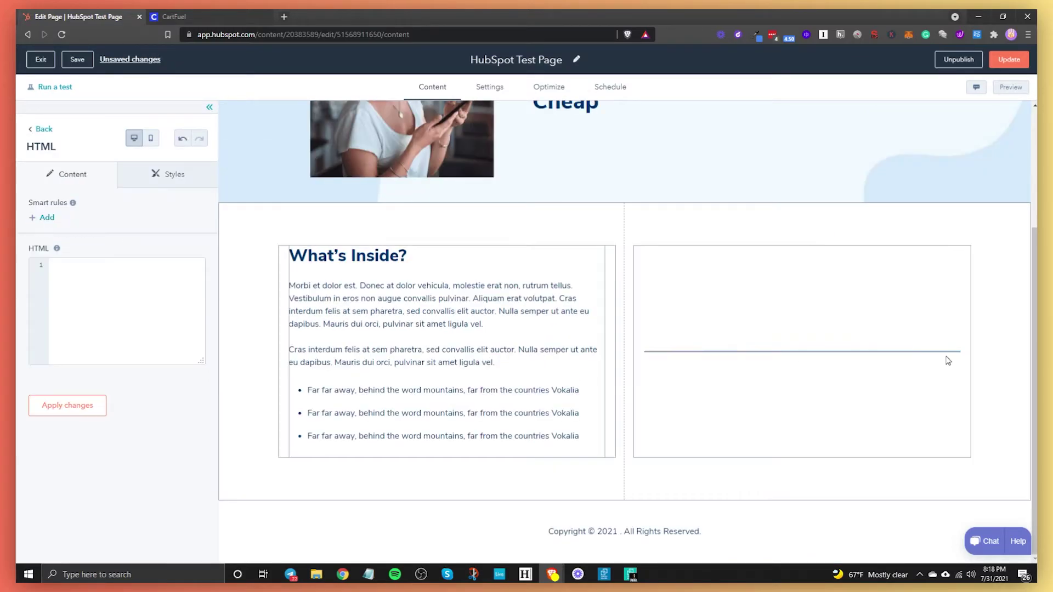
pyautogui.click(952, 361)
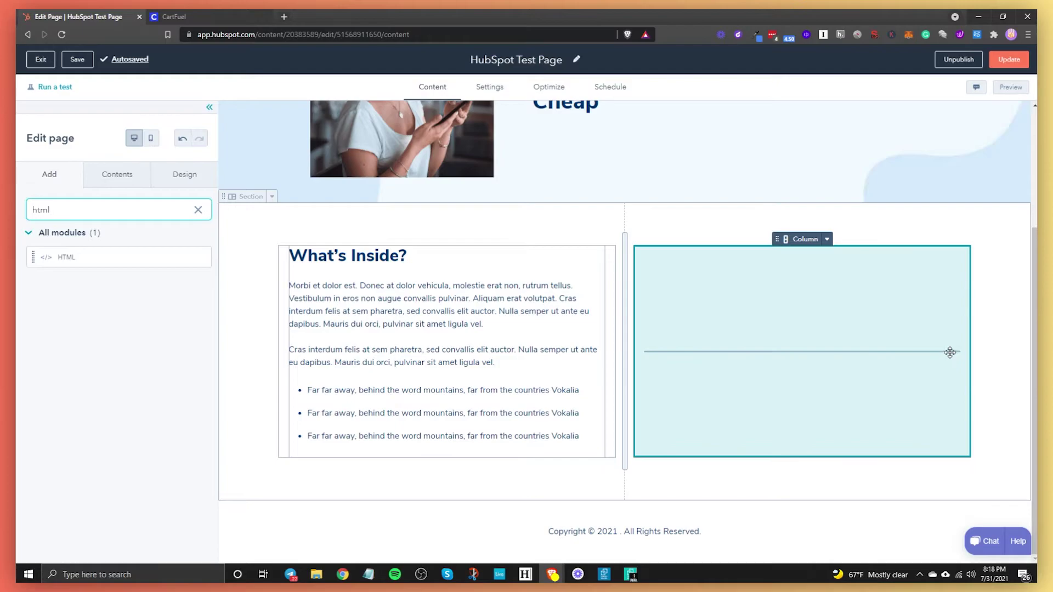
pyautogui.click(948, 351)
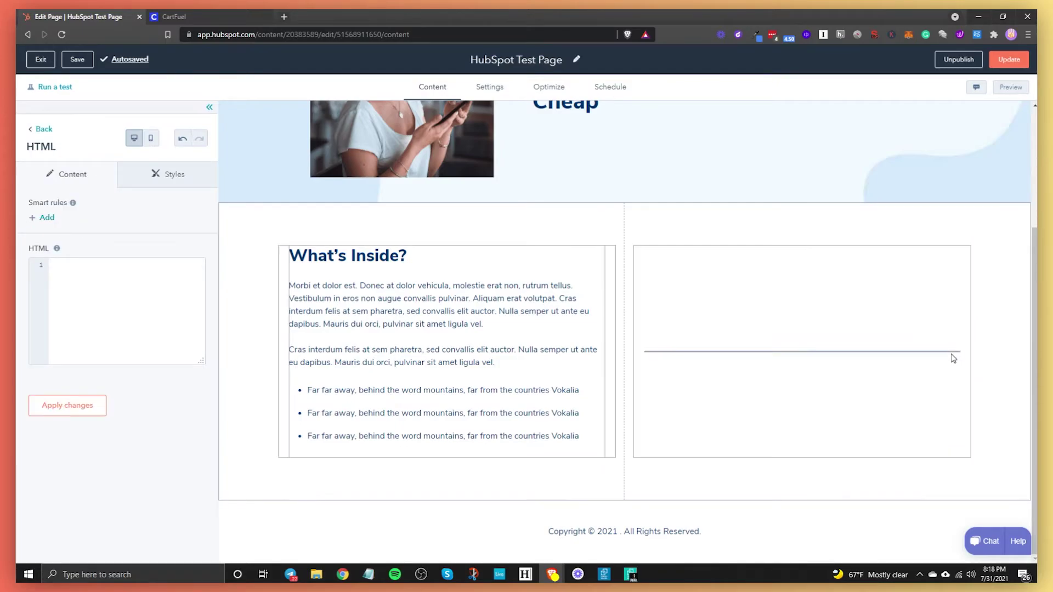
pyautogui.click(952, 351)
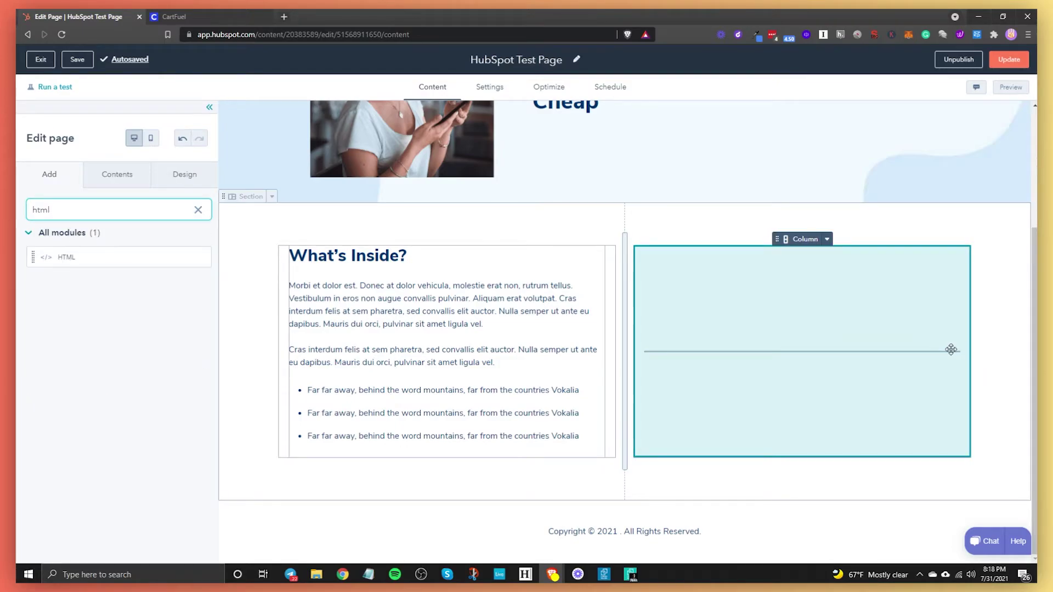
pyautogui.click(951, 350)
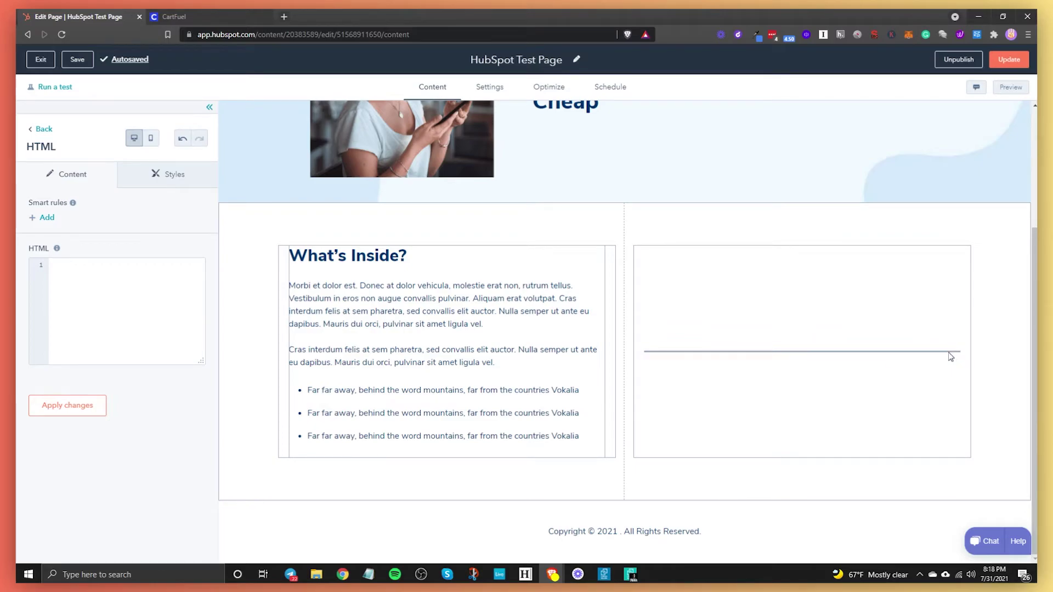
pyautogui.click(951, 356)
pyautogui.click(957, 354)
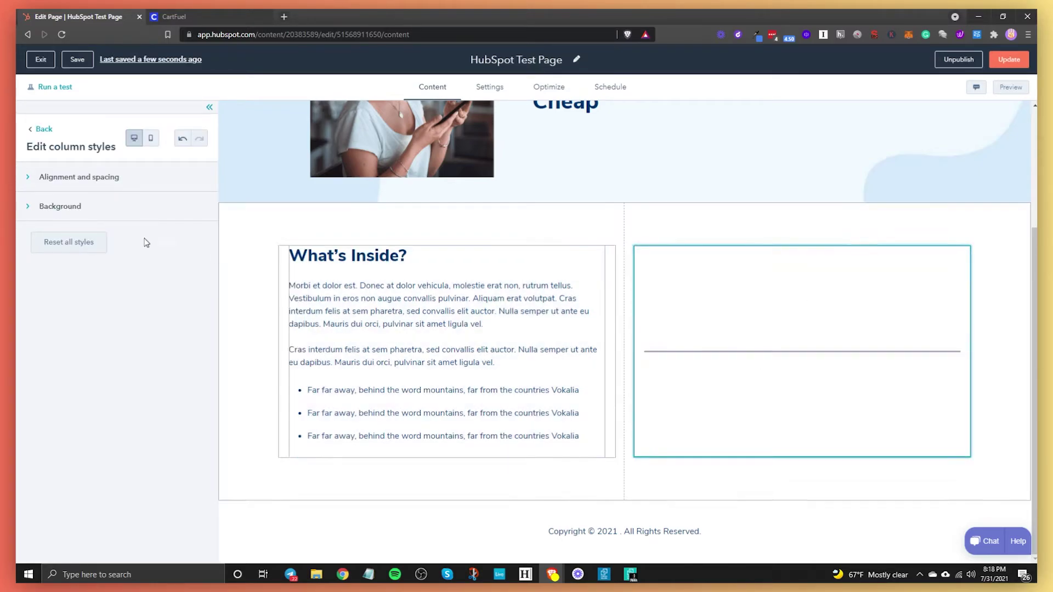
pyautogui.click(40, 130)
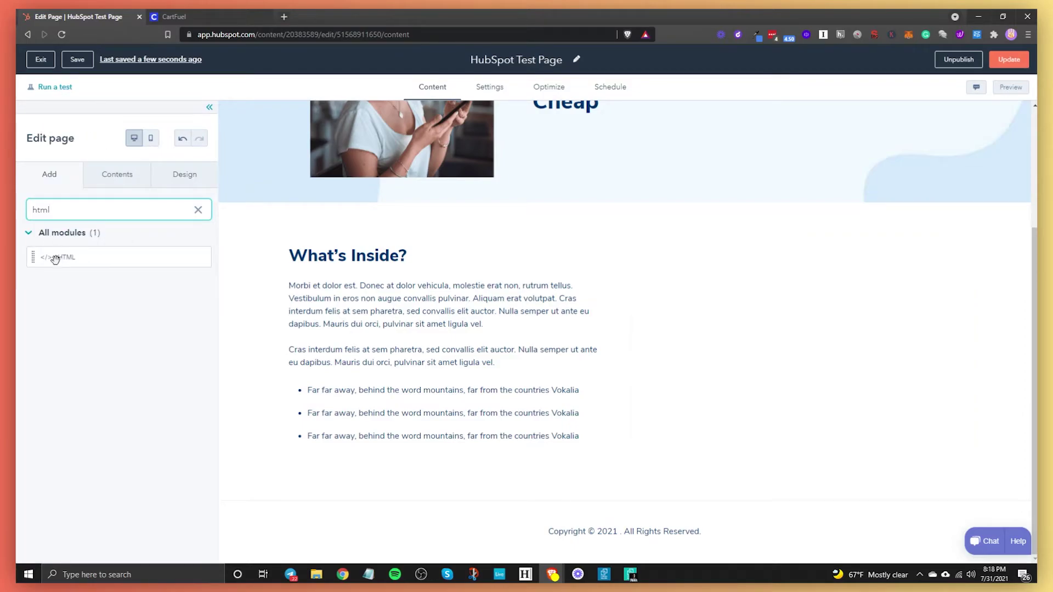
# Step: Place a fresh HTML module in the right column and paste CartFuel's frame script into it
pyautogui.moveTo(59, 255); pyautogui.dragTo(811, 305)
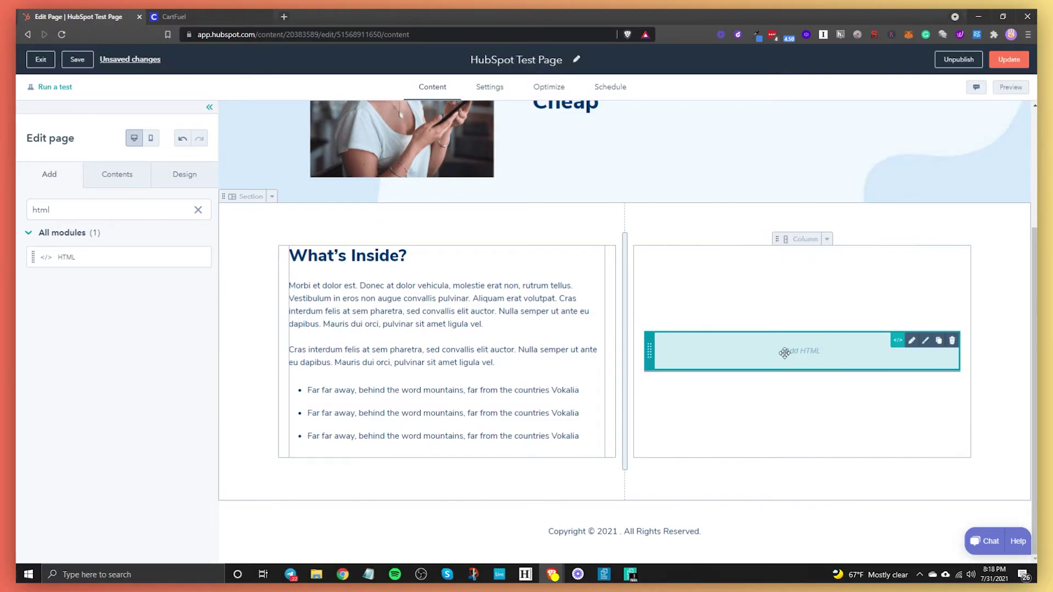
pyautogui.click(747, 364)
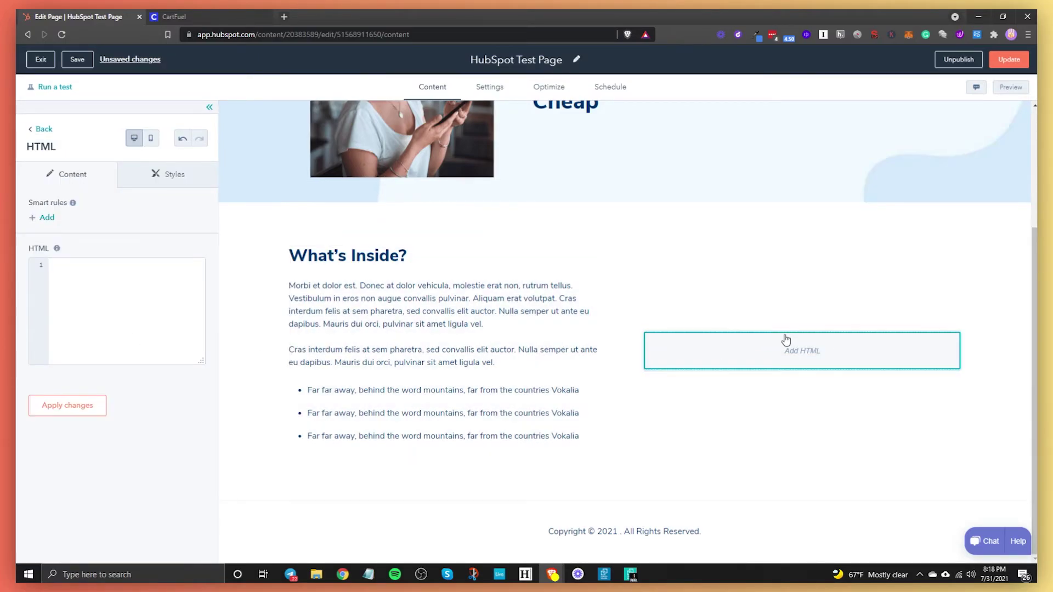
pyautogui.click(178, 17)
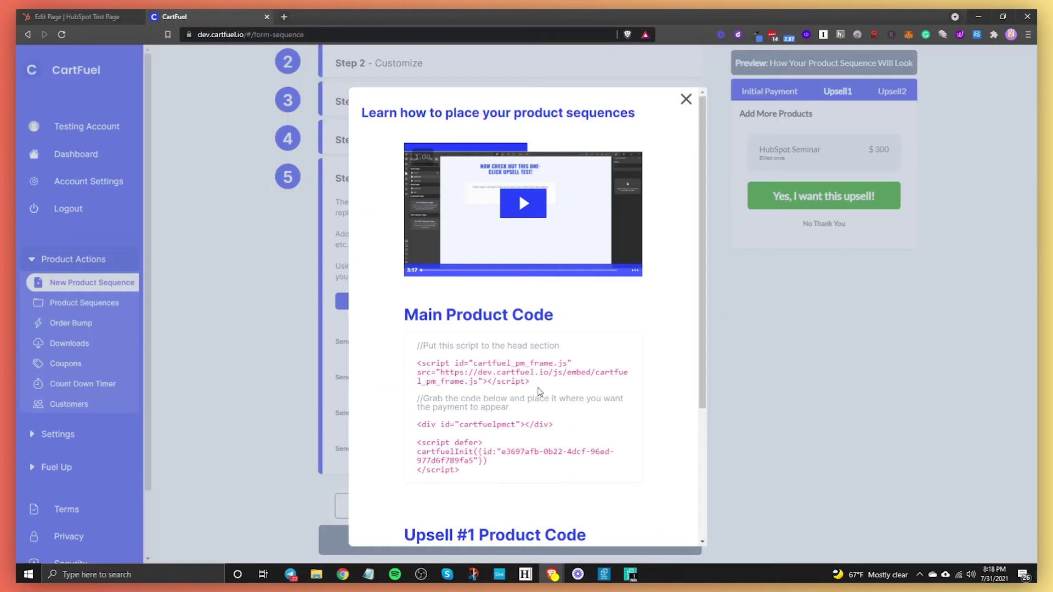
pyautogui.doubleClick(472, 363)
pyautogui.click(77, 17)
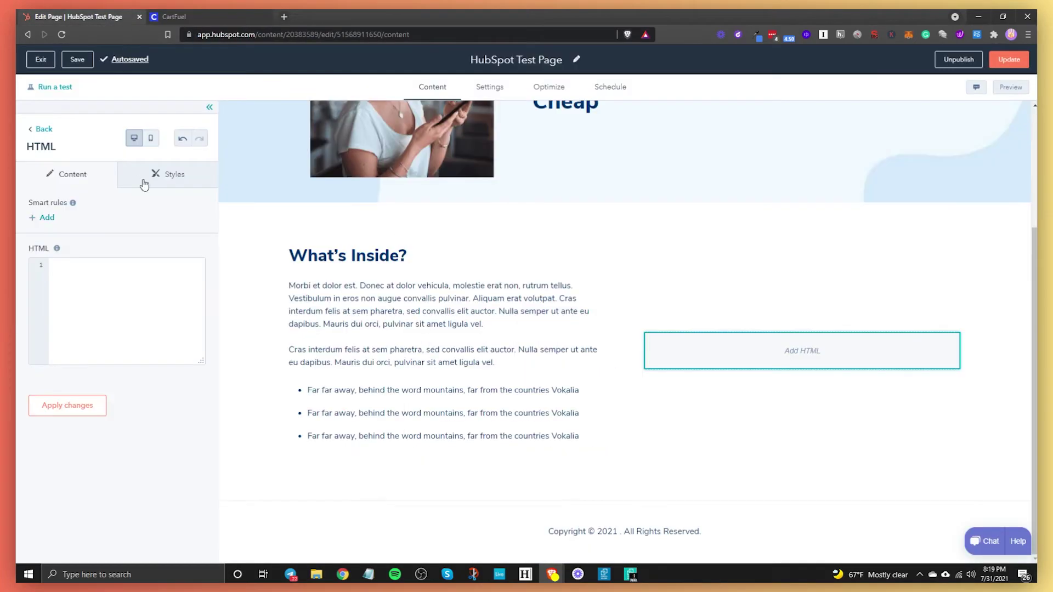
pyautogui.click(135, 268)
pyautogui.write('<script id="cartfuel_pm_frame.js" src="https://dev.cartfuel.io/js/embed/cartfuel_pm_frame.js"></script>')
pyautogui.hotkey('ctrl', 'Tab')
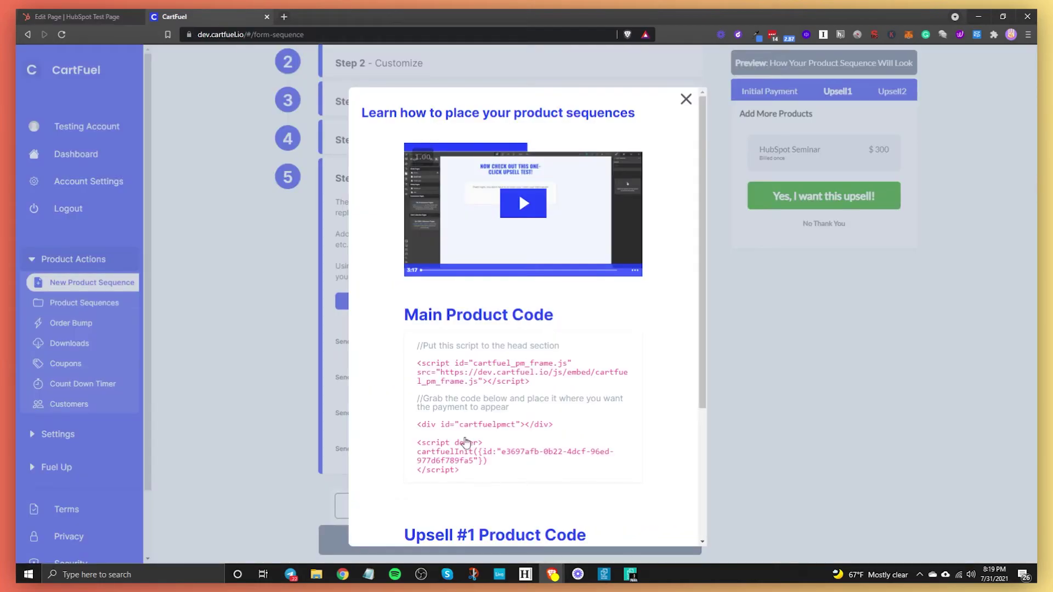
# Step: Add CartFuel's checkout div and init code below the script and apply the changes
pyautogui.moveTo(465, 442); pyautogui.dragTo(417, 422)
pyautogui.hotkey('ctrl', 'c')
pyautogui.hotkey('ctrl', 'Tab')
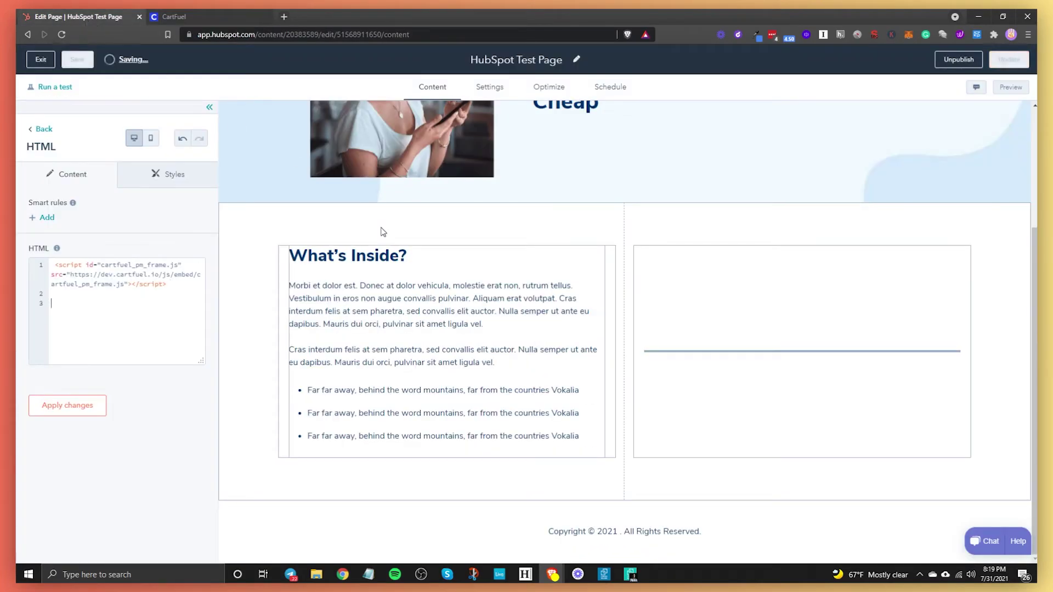
pyautogui.hotkey('ctrl', 'v')
pyautogui.click(52, 411)
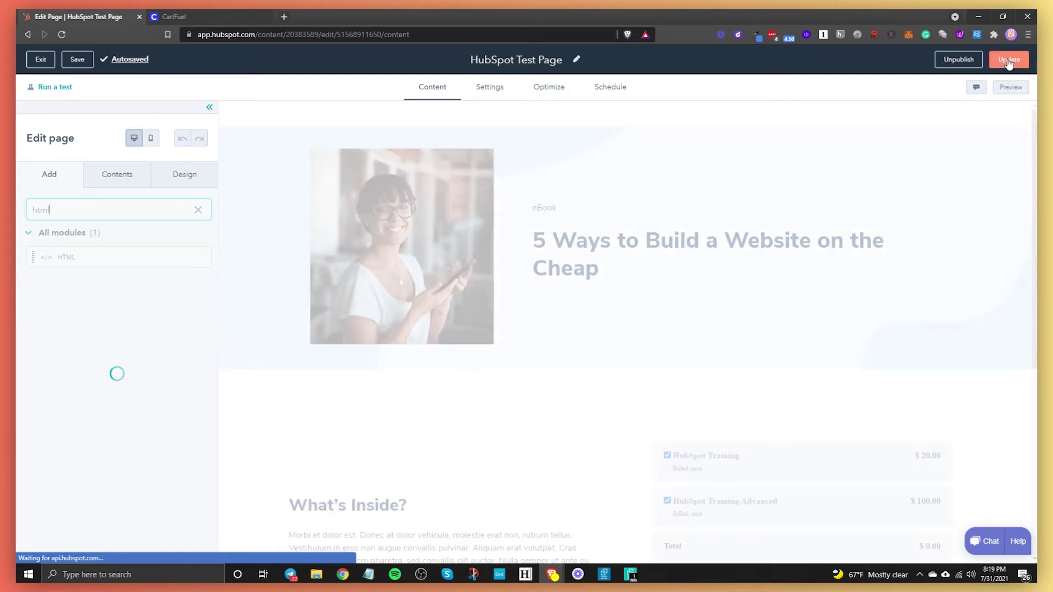
# Step: Publish the landing page update immediately
pyautogui.click(1008, 62)
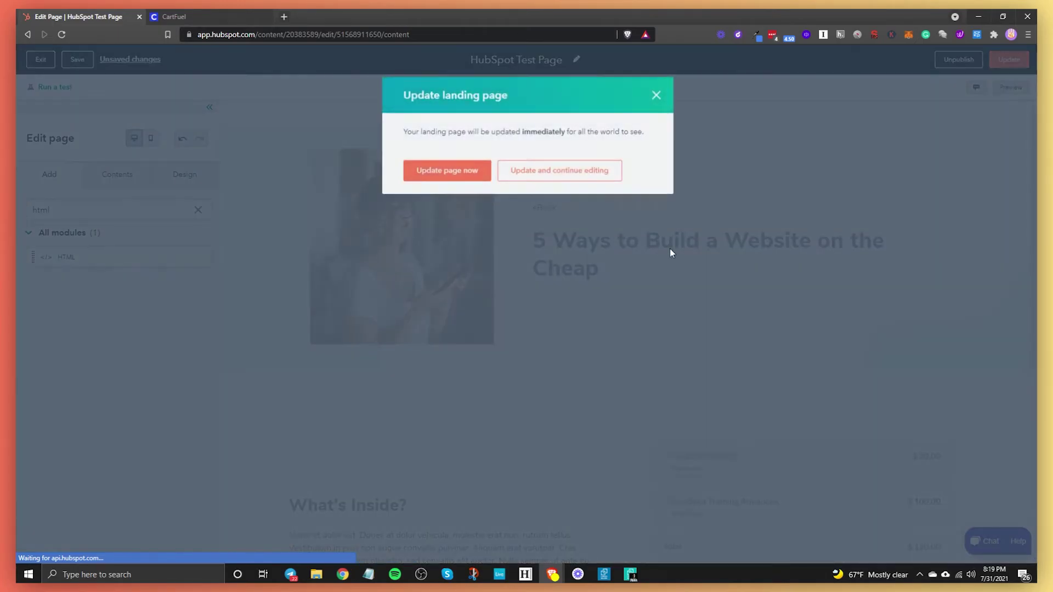
pyautogui.click(450, 170)
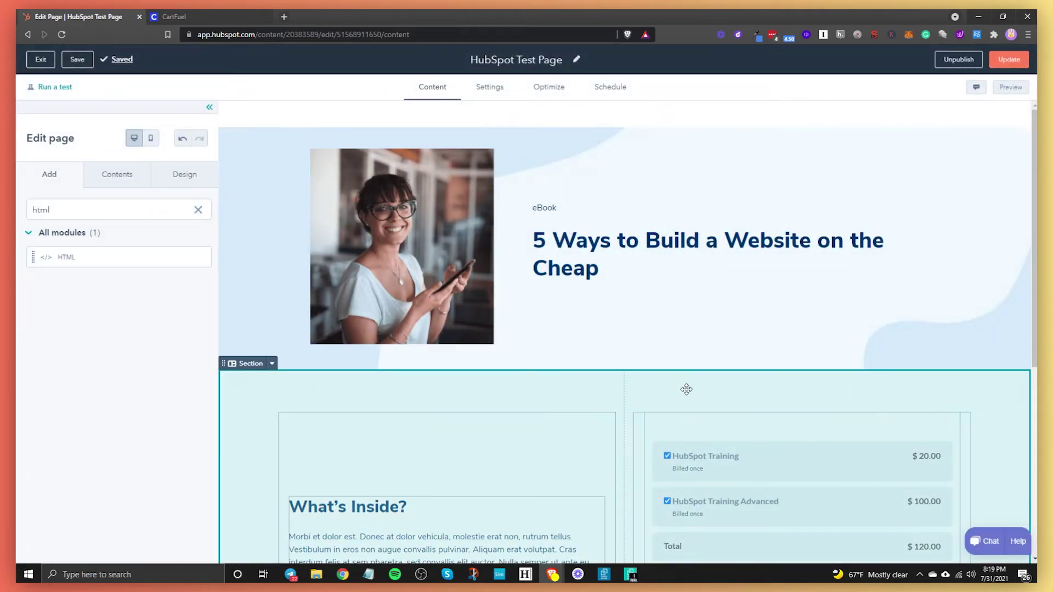
pyautogui.scroll(-4, 655, 336)
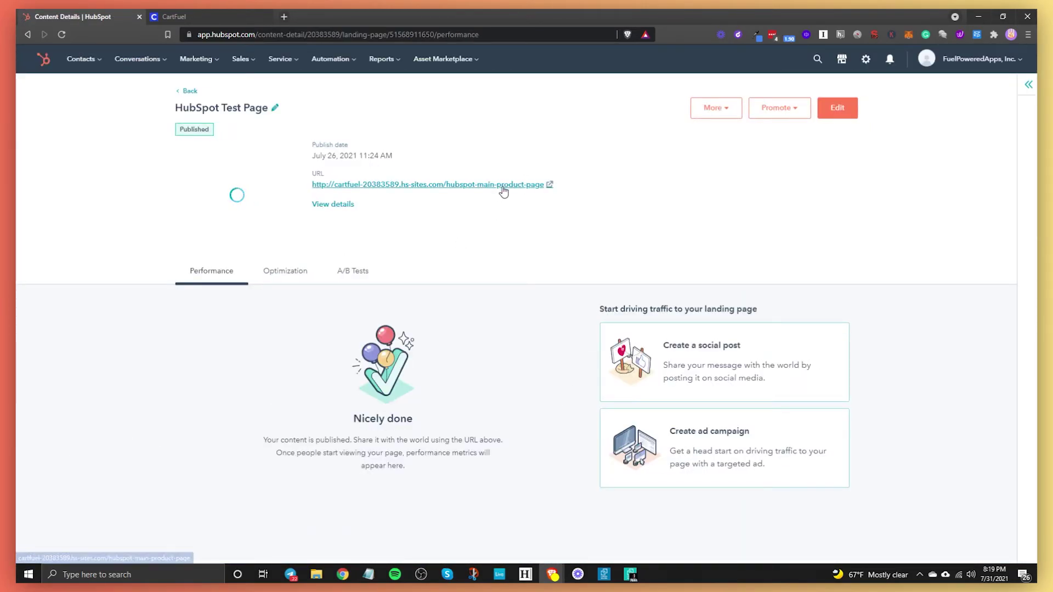
# Step: Check the live page's checkout shows both training items at $120, then go back to Landing pages
pyautogui.click(503, 185)
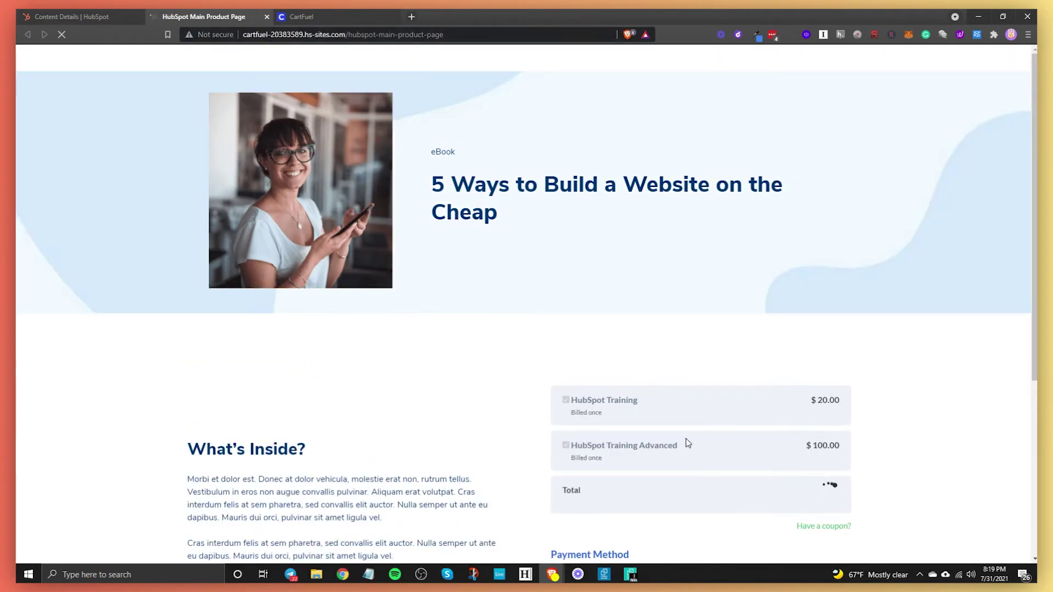
pyautogui.scroll(-3, 658, 433)
pyautogui.scroll(-2, 646, 423)
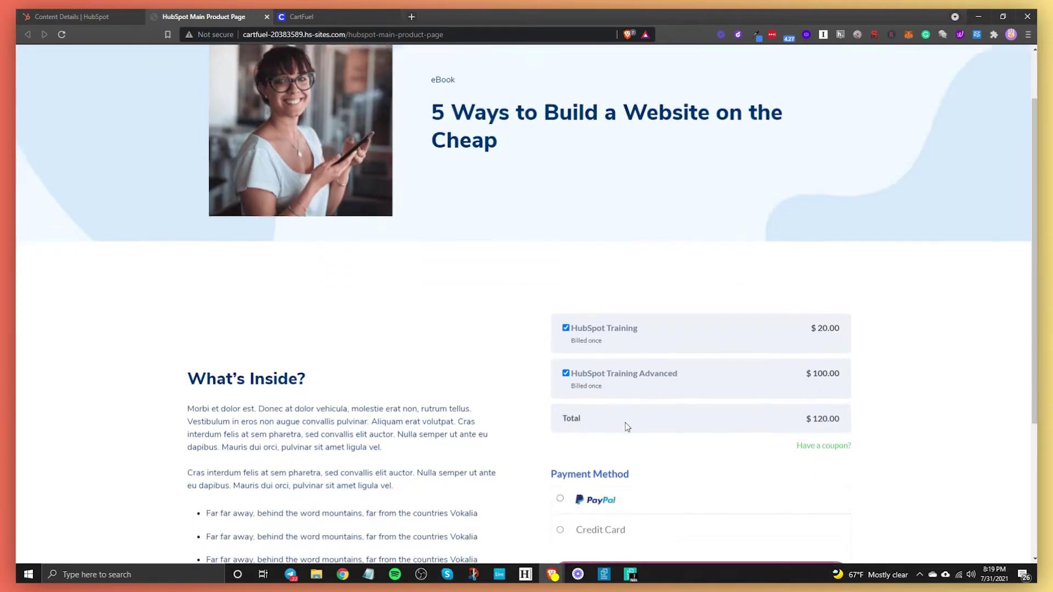
pyautogui.scroll(-4, 713, 395)
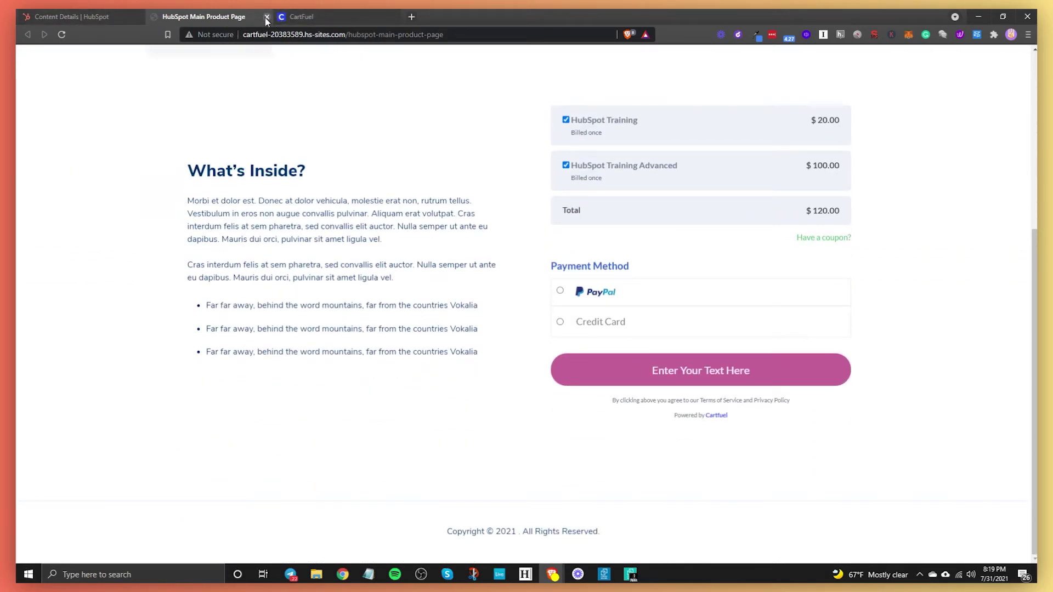
pyautogui.click(266, 16)
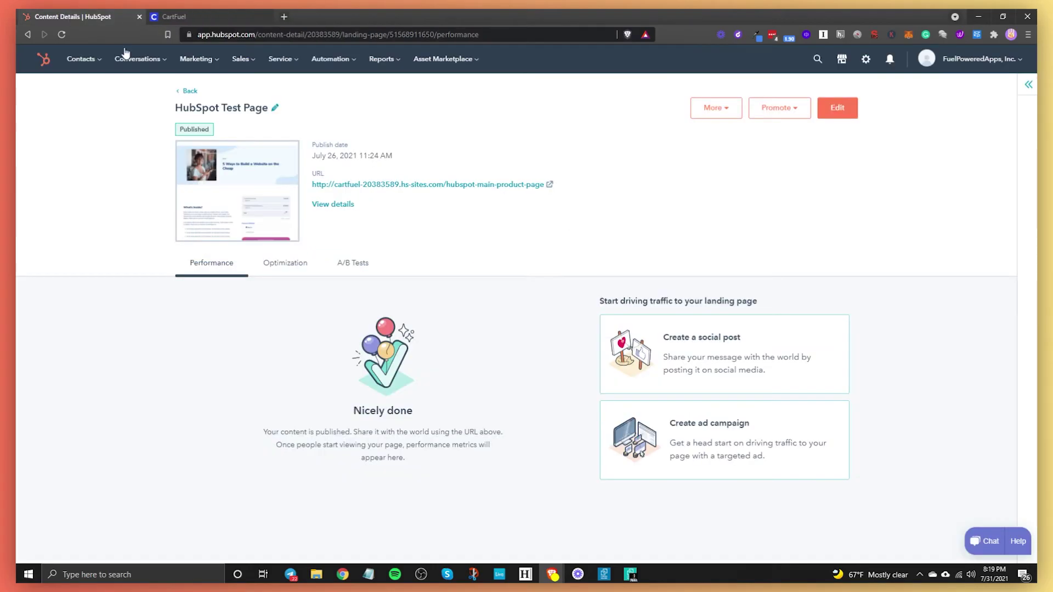
pyautogui.click(190, 91)
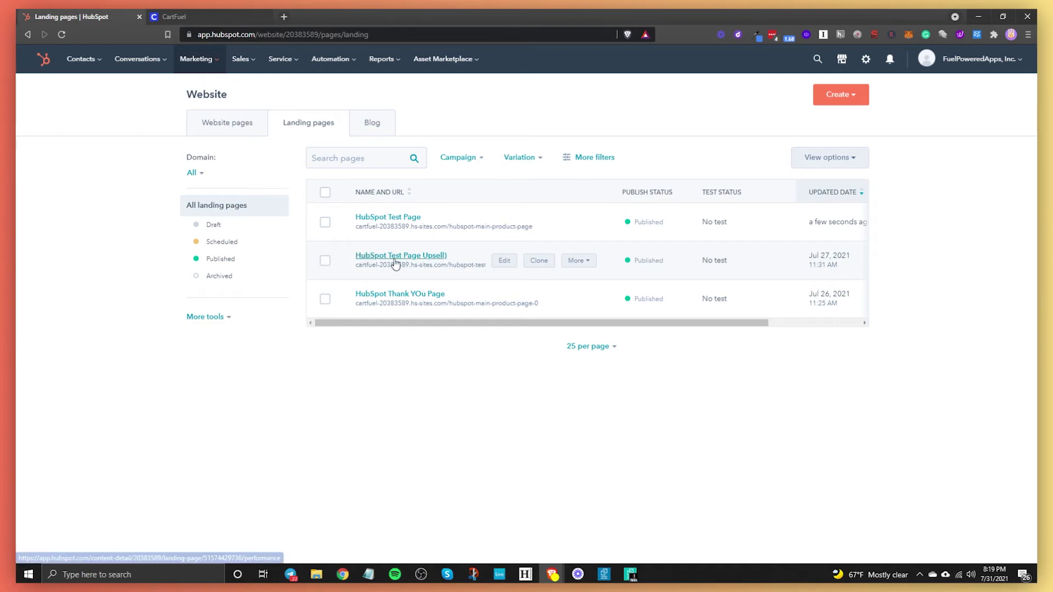
# Step: Edit HubSpot Test Page Upsell and clear the upsell module's old embed code
pyautogui.click(504, 261)
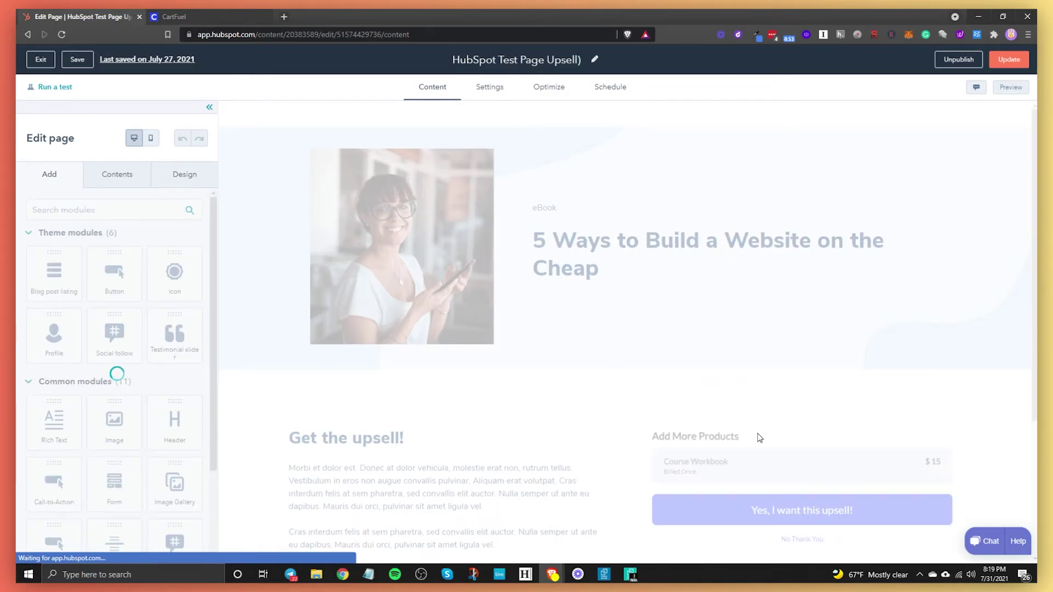
pyautogui.scroll(-2, 757, 437)
pyautogui.click(752, 406)
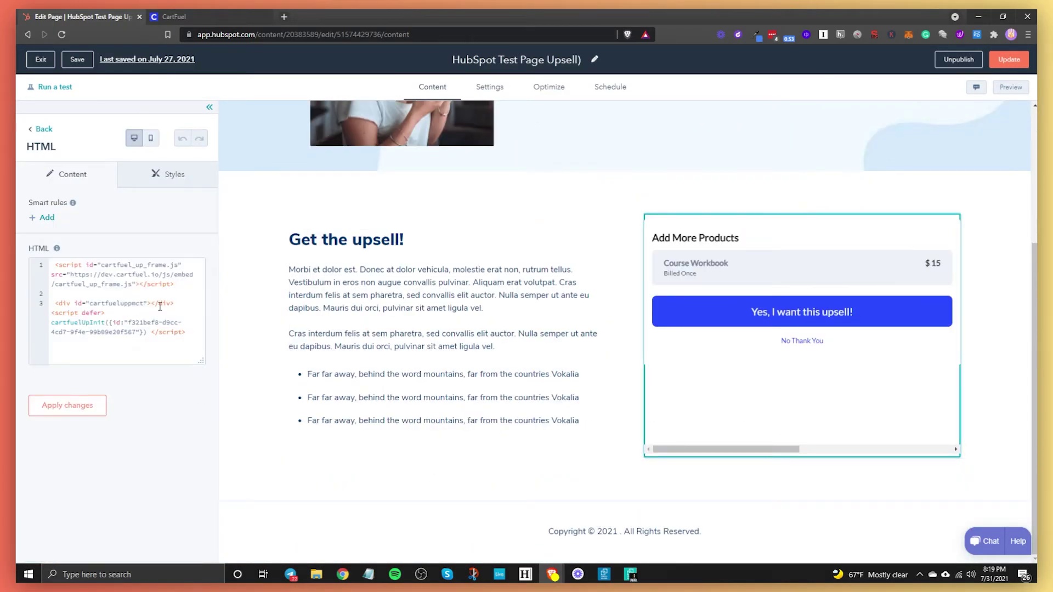
pyautogui.hotkey('ctrl', 'a')
pyautogui.press('BackSpace')
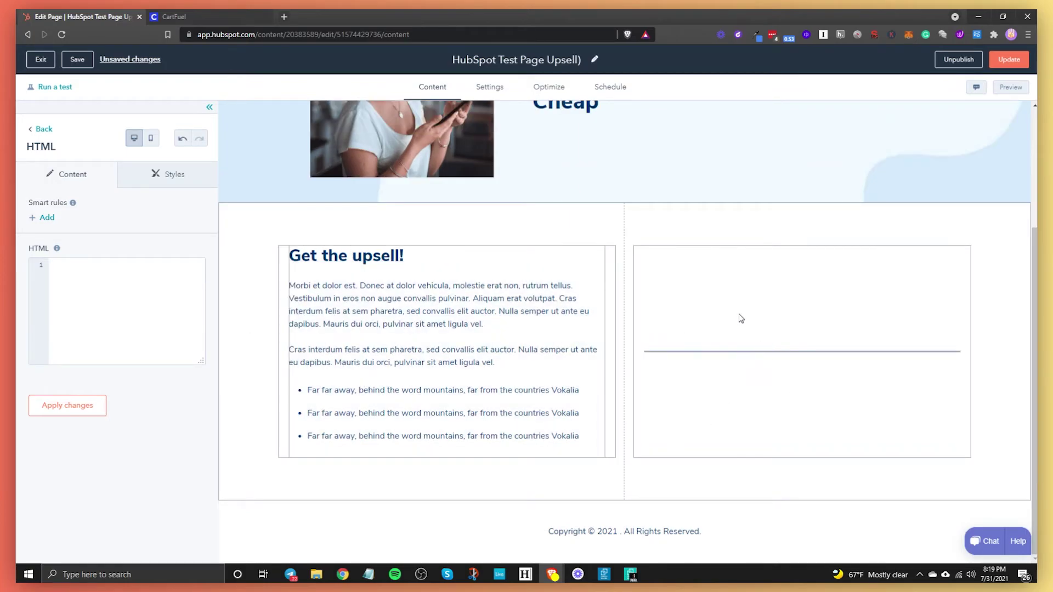
# Step: Paste CartFuel's Upsell #1 head script and placement code into the module and apply
pyautogui.click(174, 17)
pyautogui.scroll(-3, 557, 341)
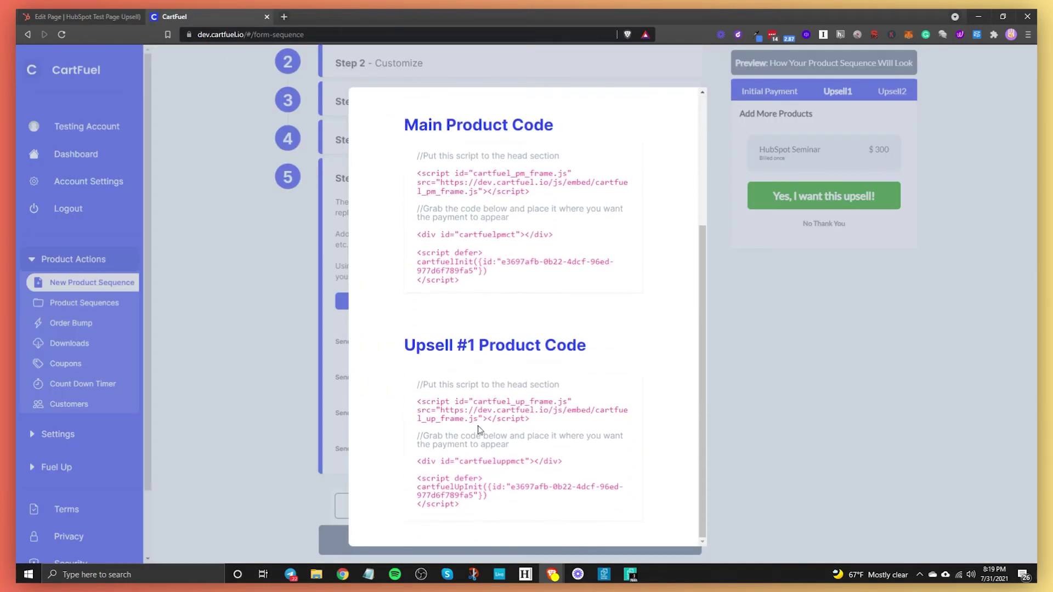
pyautogui.click(480, 415)
pyautogui.click(82, 17)
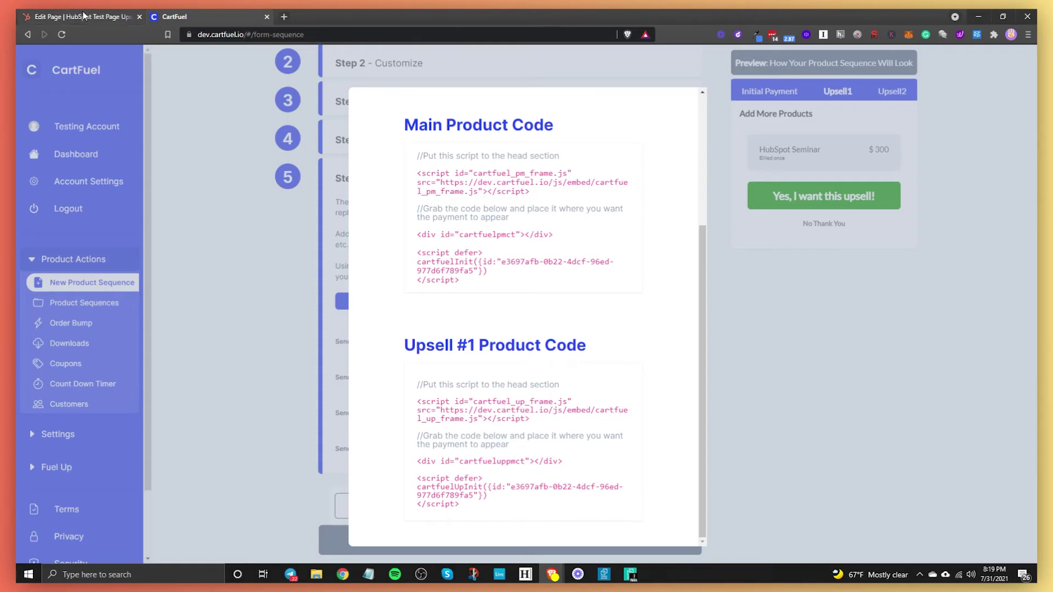
pyautogui.hotkey('ctrl', 'v')
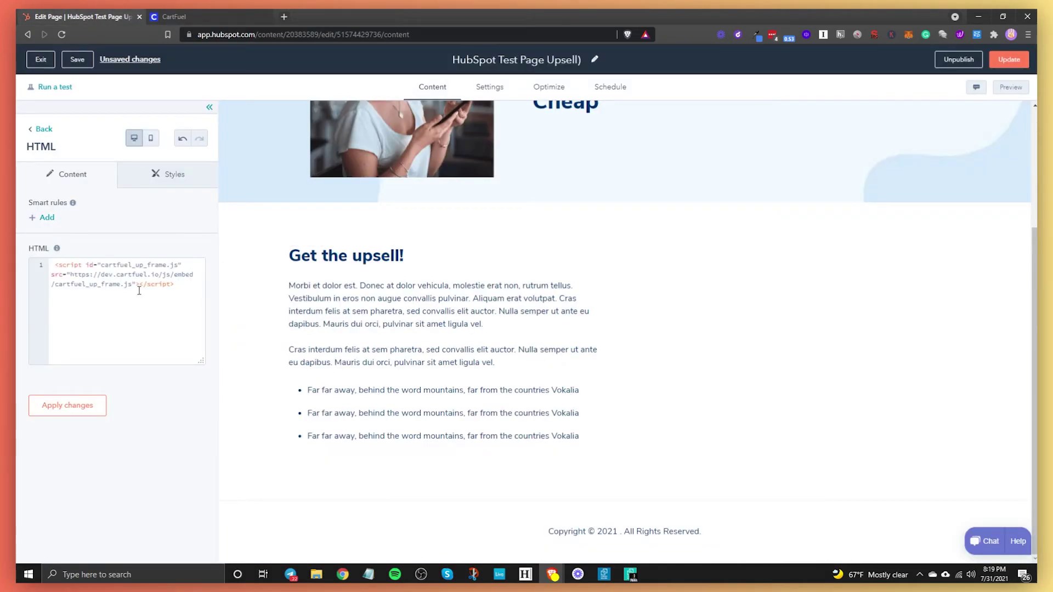
pyautogui.click(174, 17)
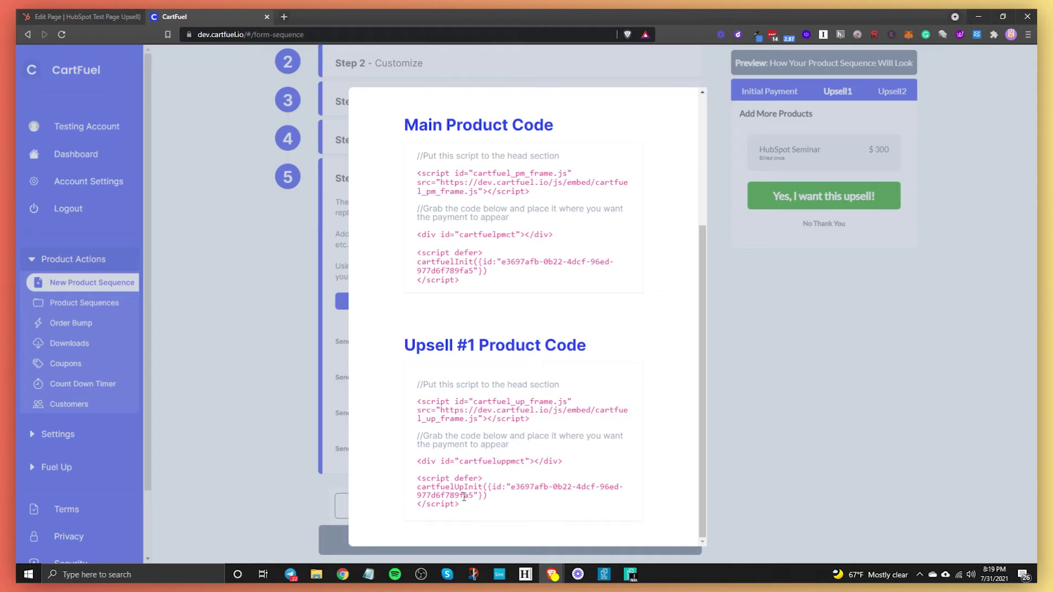
pyautogui.click(463, 492)
pyautogui.click(82, 16)
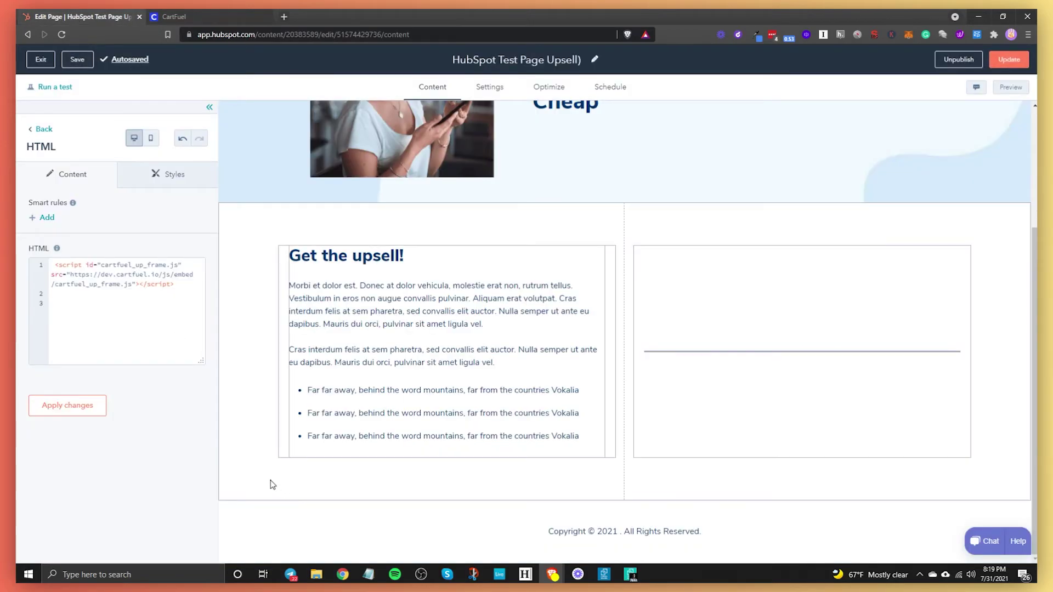
pyautogui.hotkey('ctrl', 'v')
pyautogui.click(87, 404)
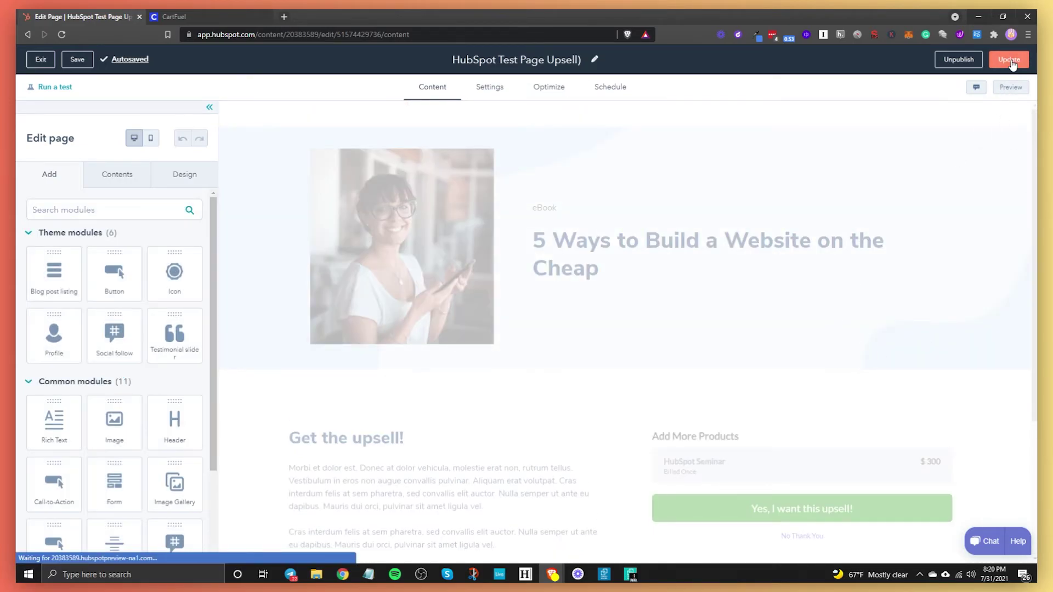
# Step: Publish the upsell page update now and close CartFuel's product code window
pyautogui.click(1012, 64)
pyautogui.click(470, 172)
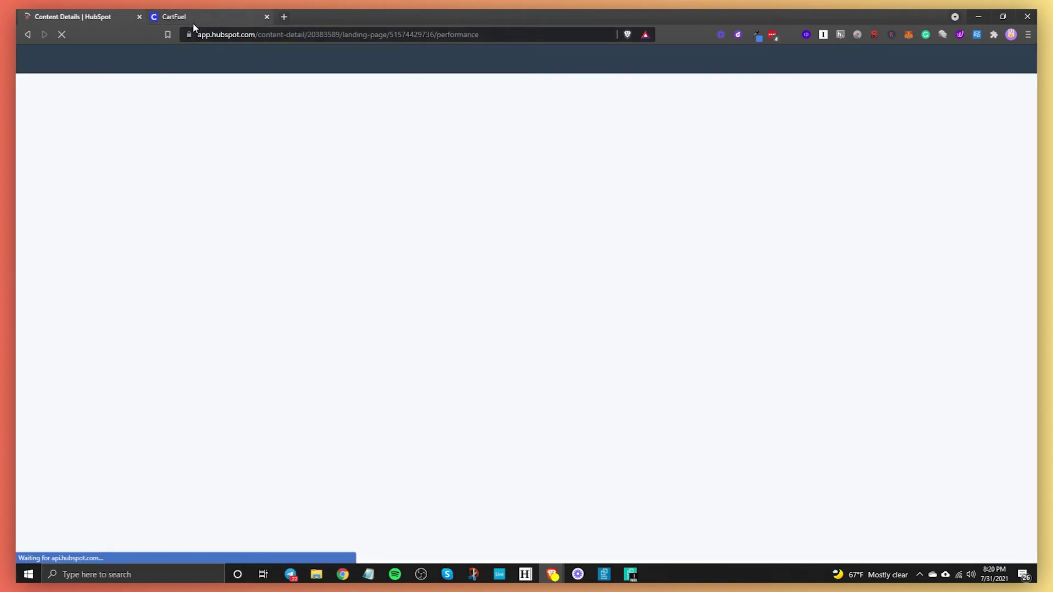
pyautogui.click(192, 22)
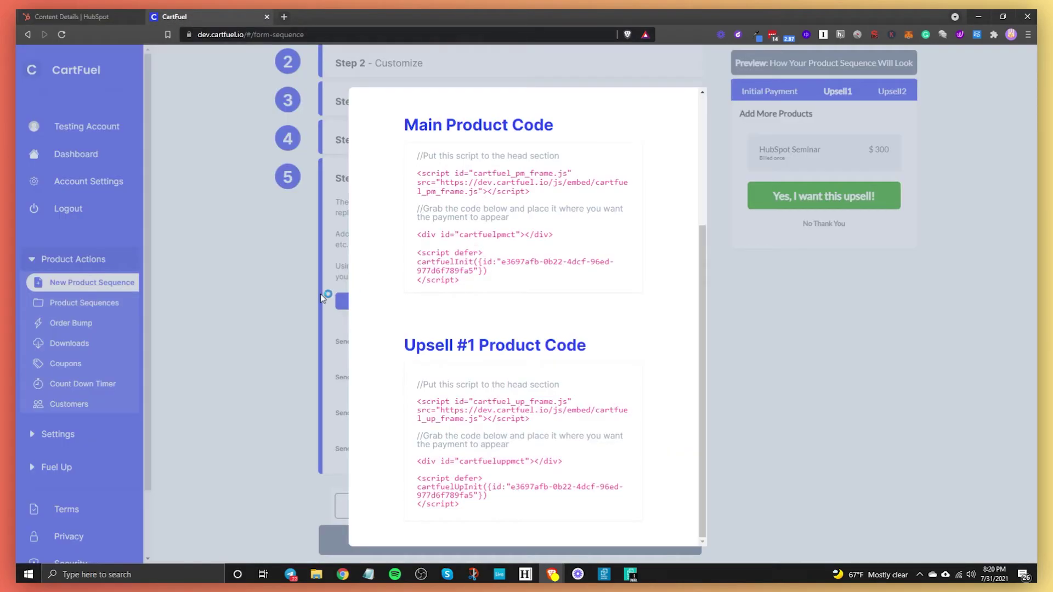
pyautogui.click(299, 302)
# Step: Toggle CartFuel's Test Mode on and then back off
pyautogui.scroll(3, 544, 269)
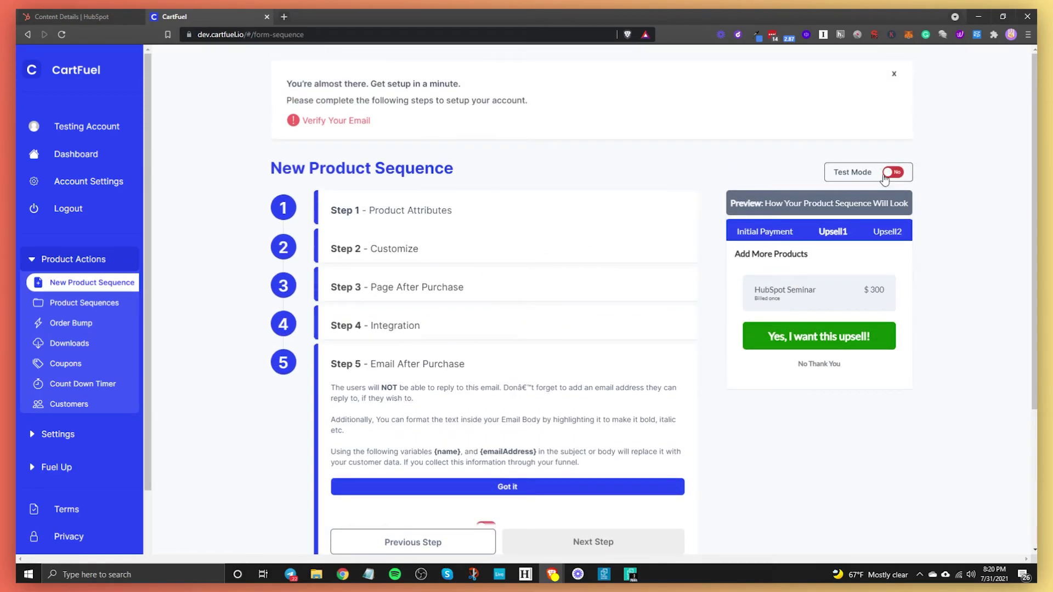
pyautogui.click(891, 173)
pyautogui.scroll(-4, 640, 325)
pyautogui.scroll(4, 827, 265)
pyautogui.click(893, 173)
# Step: Return to the HubSpot page details and back to the Landing pages list
pyautogui.scroll(-4, 891, 173)
pyautogui.hotkey('ctrl', 'shift', 'Tab')
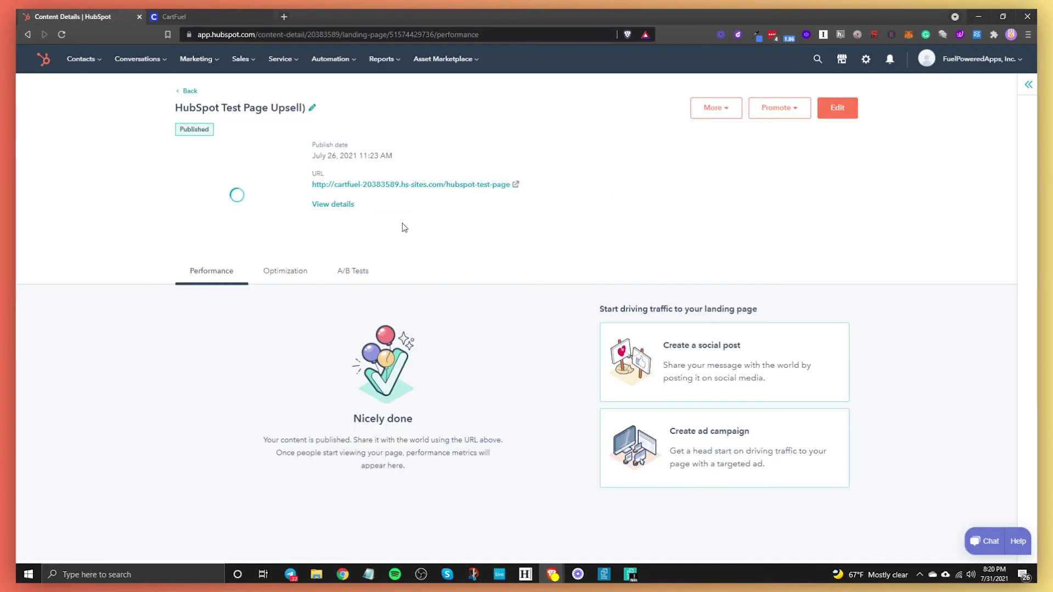
pyautogui.moveTo(173, 107); pyautogui.dragTo(182, 108)
pyautogui.click(190, 91)
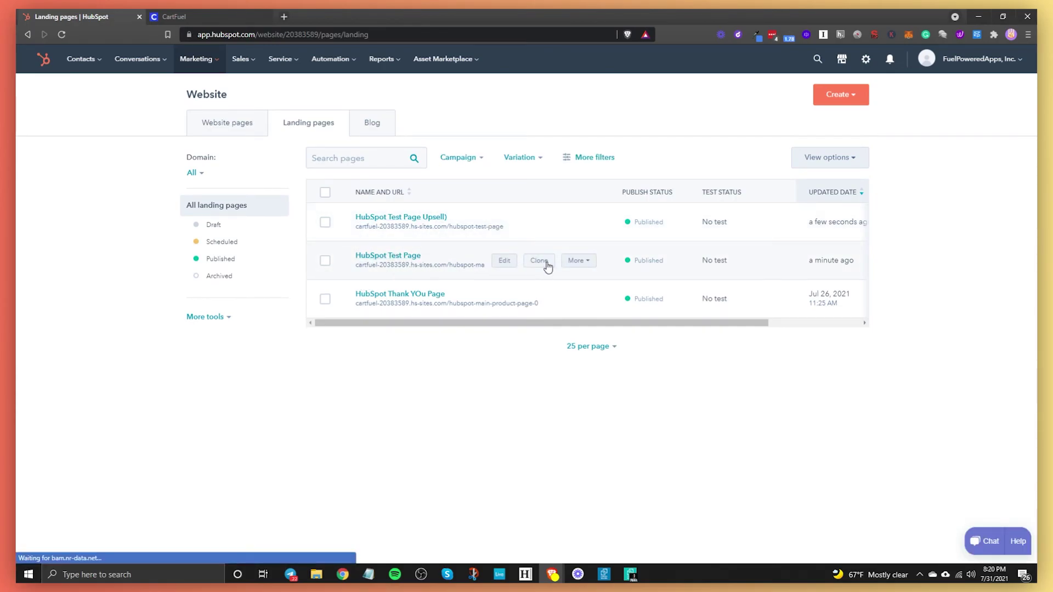
# Step: View the live HubSpot Test Page and choose Credit Card payment at checkout
pyautogui.click(582, 262)
pyautogui.click(598, 282)
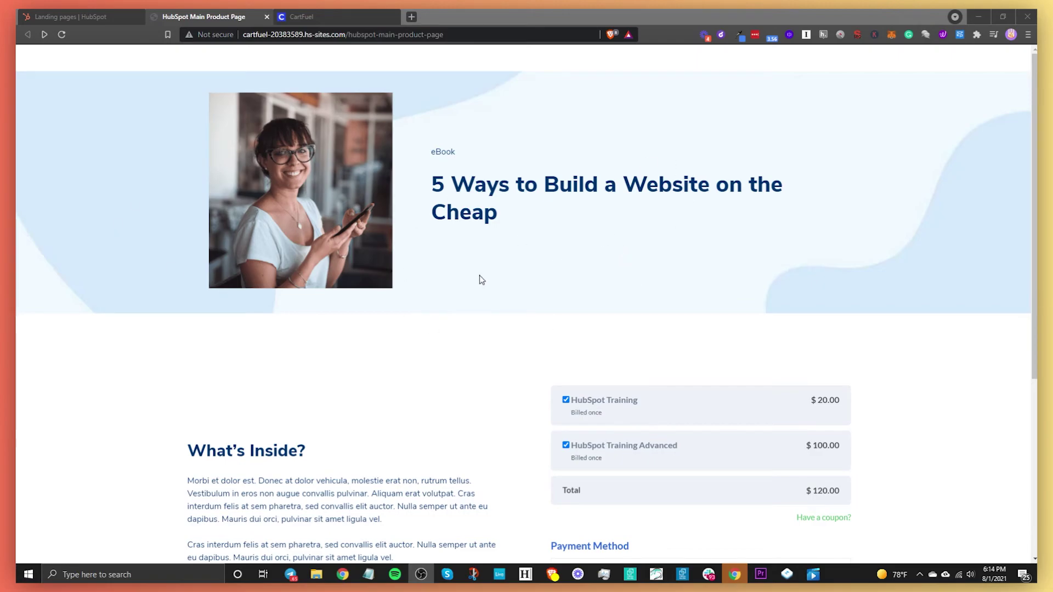
pyautogui.scroll(-4, 656, 313)
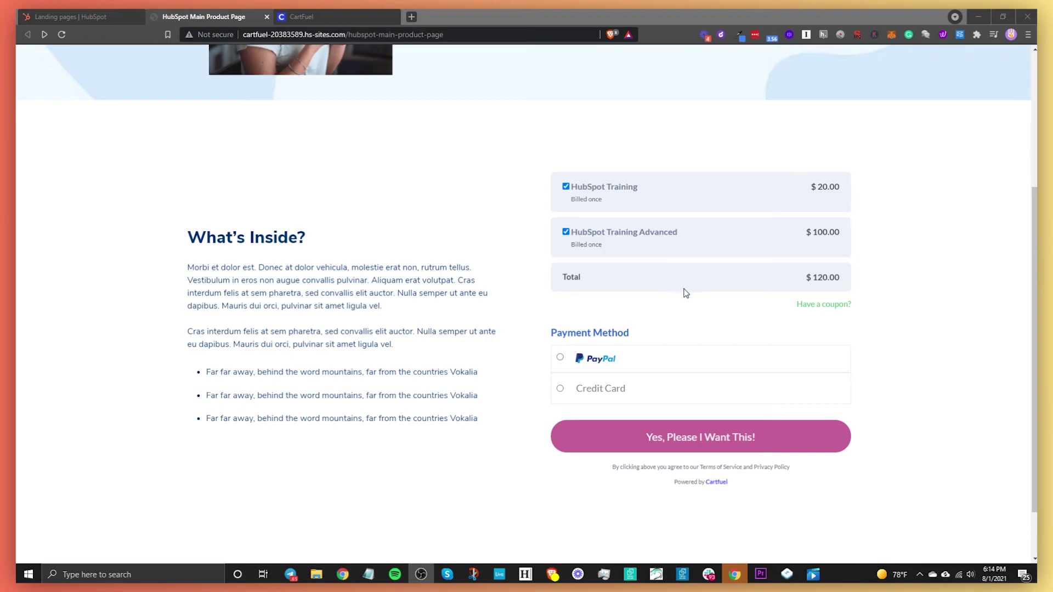
pyautogui.click(560, 389)
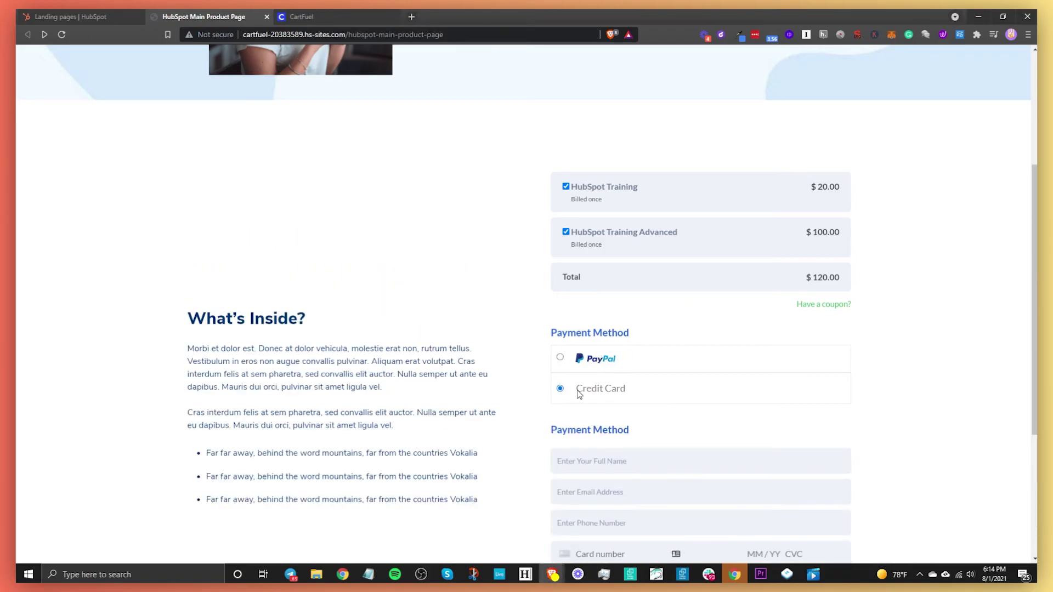
pyautogui.scroll(-2, 564, 392)
# Step: Enter the buyer's name, email, phone and test card details, then submit the $120 purchase
pyautogui.click(594, 355)
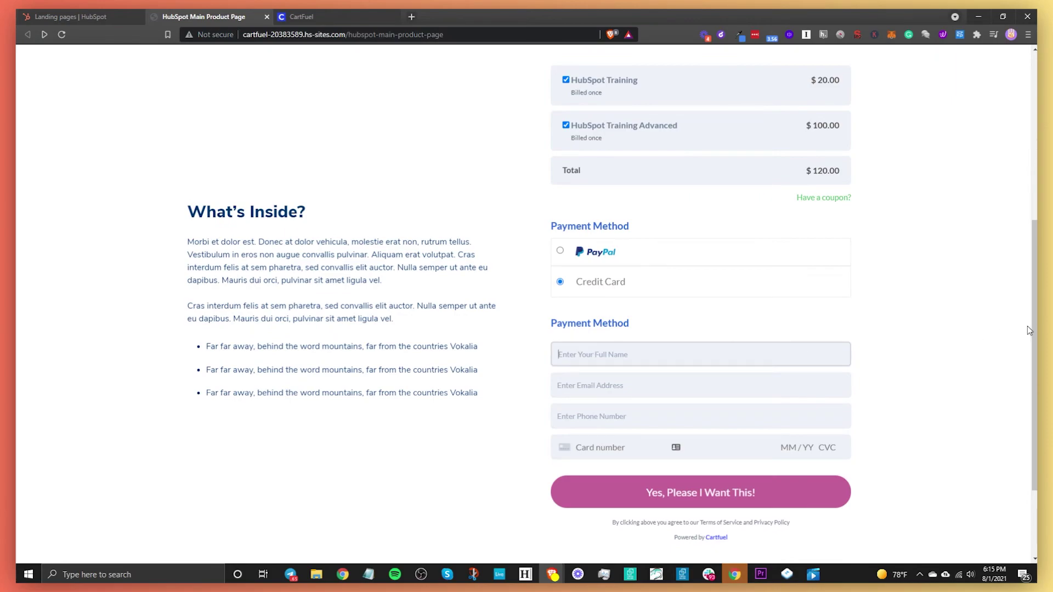
pyautogui.write('Jelani Test Aug 1')
pyautogui.click(625, 385)
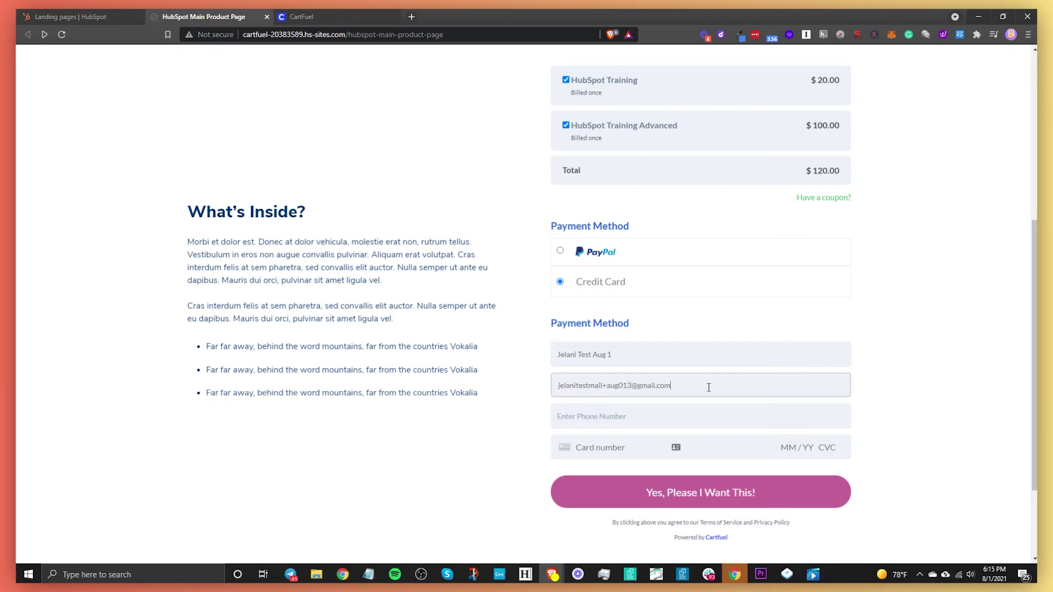
pyautogui.press('Tab')
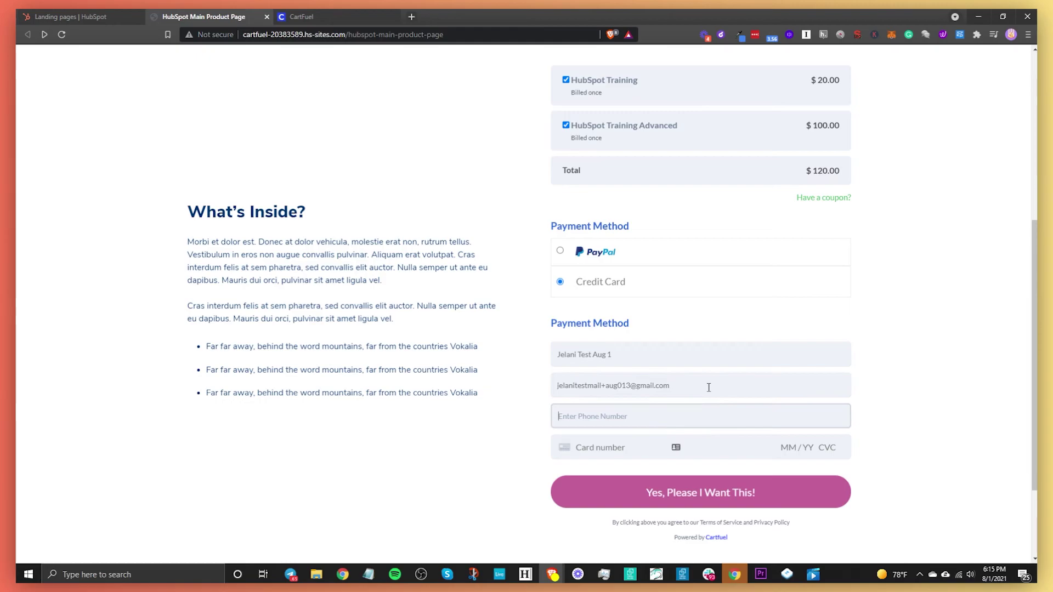
pyautogui.write('856-555-5554')
pyautogui.press('Tab')
pyautogui.write('4242 424')
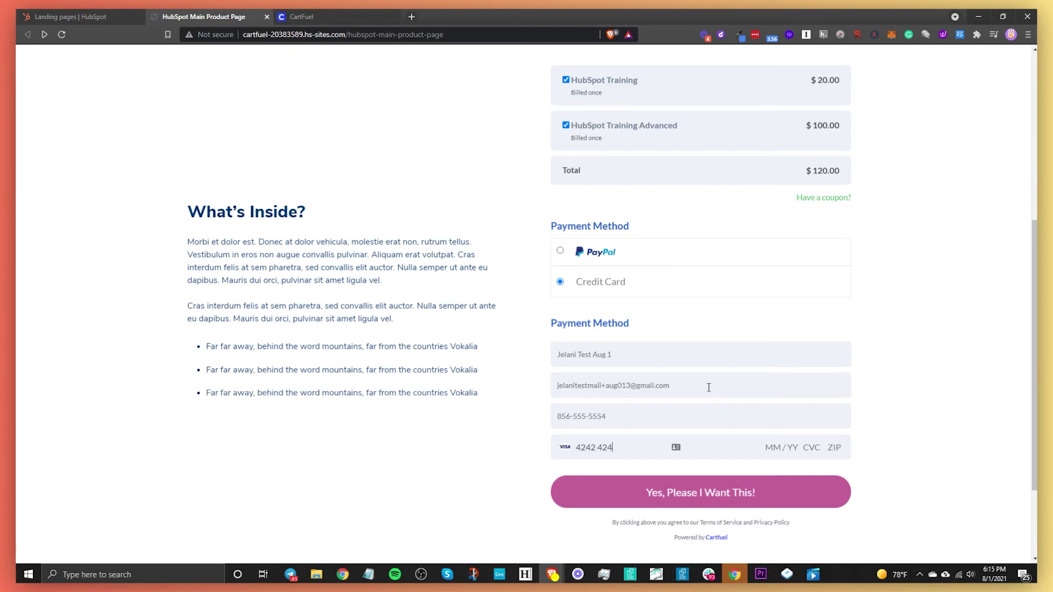
pyautogui.write('2 4242 4242 04 / 24 242 42424')
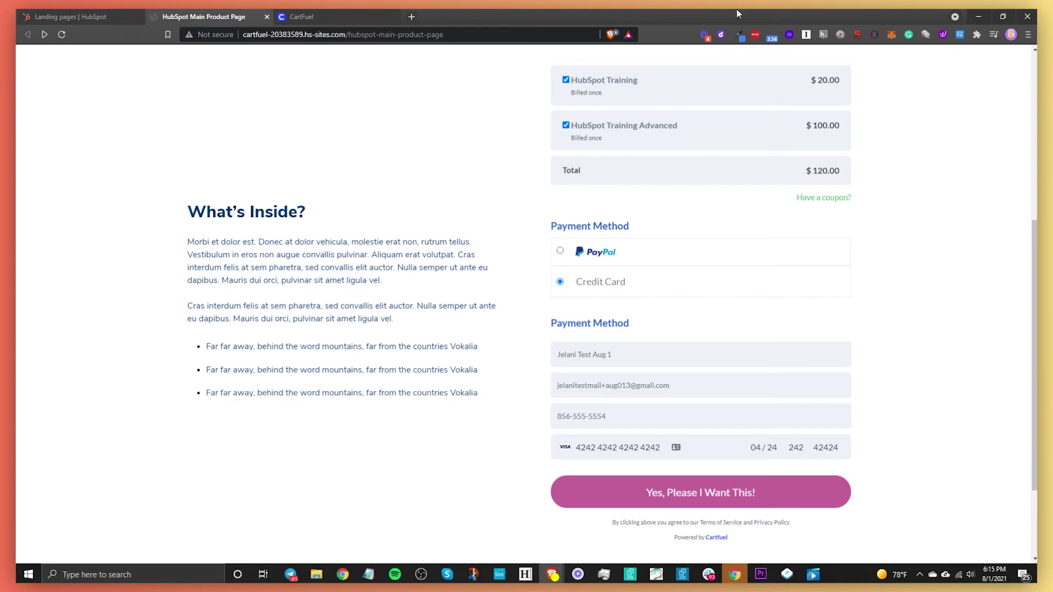
pyautogui.click(708, 503)
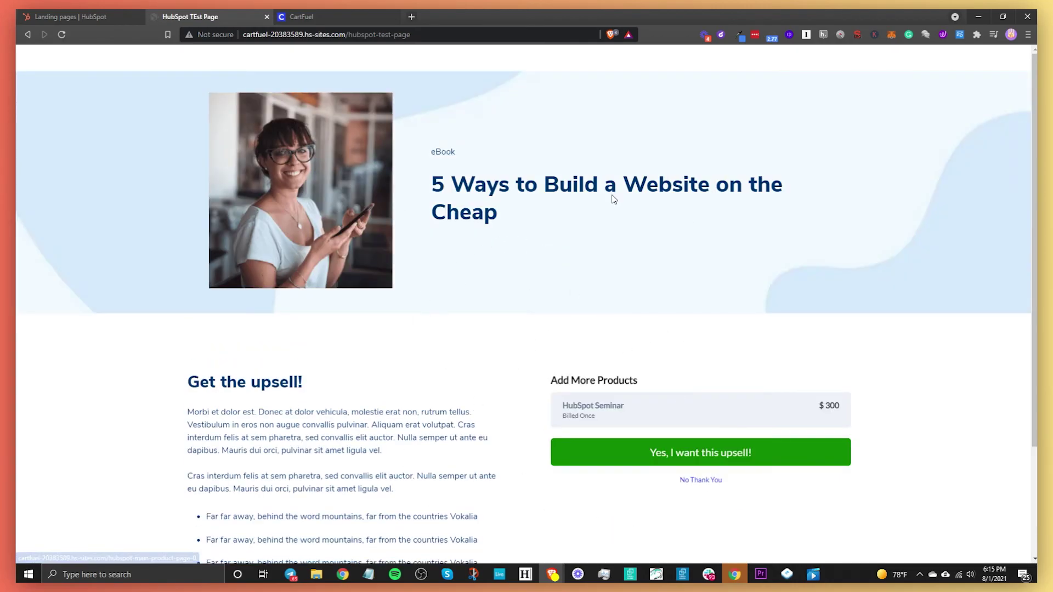
# Step: Accept the $300 HubSpot Seminar upsell to reach Order Complete, then return to Landing pages
pyautogui.click(348, 400)
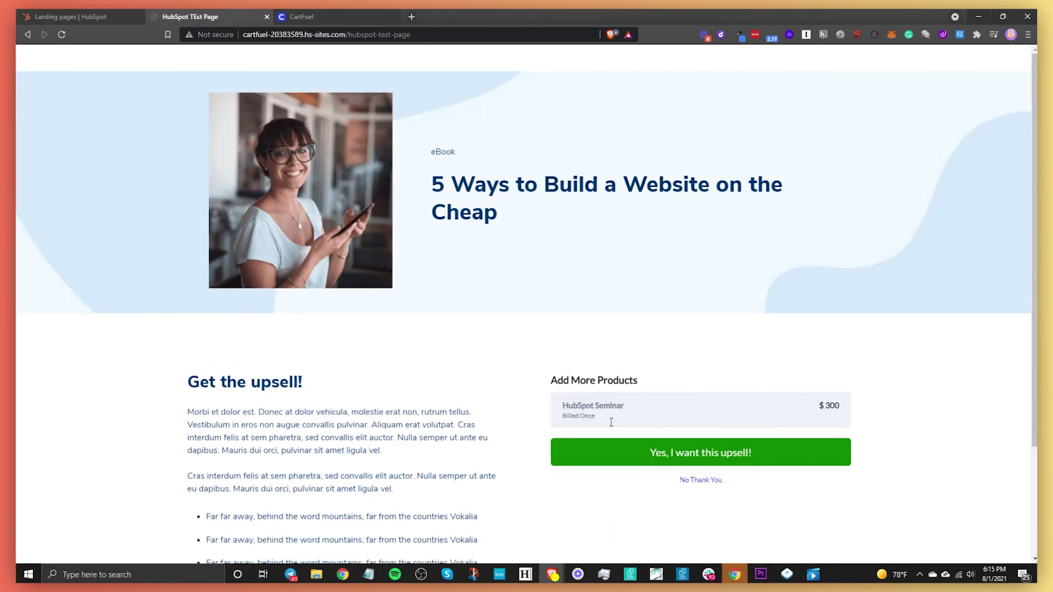
pyautogui.click(707, 455)
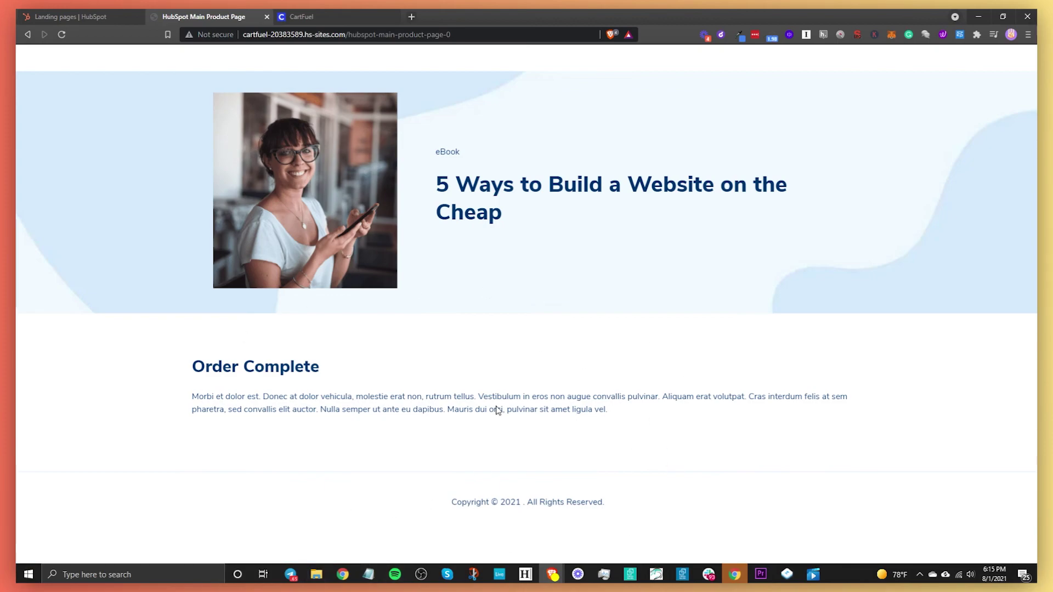
pyautogui.moveTo(217, 371); pyautogui.dragTo(483, 408)
pyautogui.click(490, 405)
pyautogui.click(91, 18)
# Step: Open the test buyer's contact record from the HubSpot Contacts list
pyautogui.moveTo(94, 62)
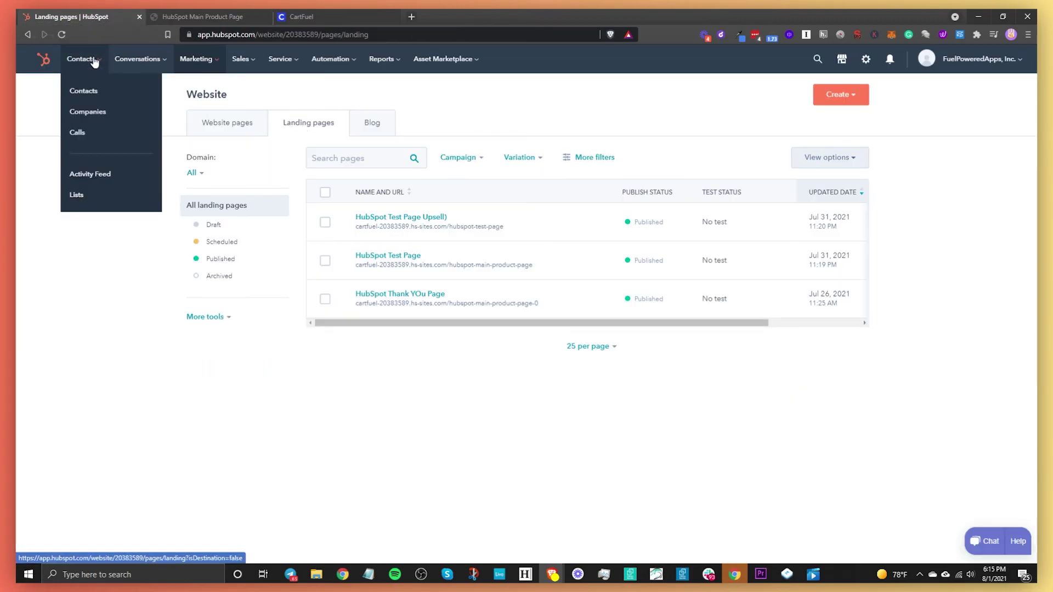
pyautogui.click(98, 96)
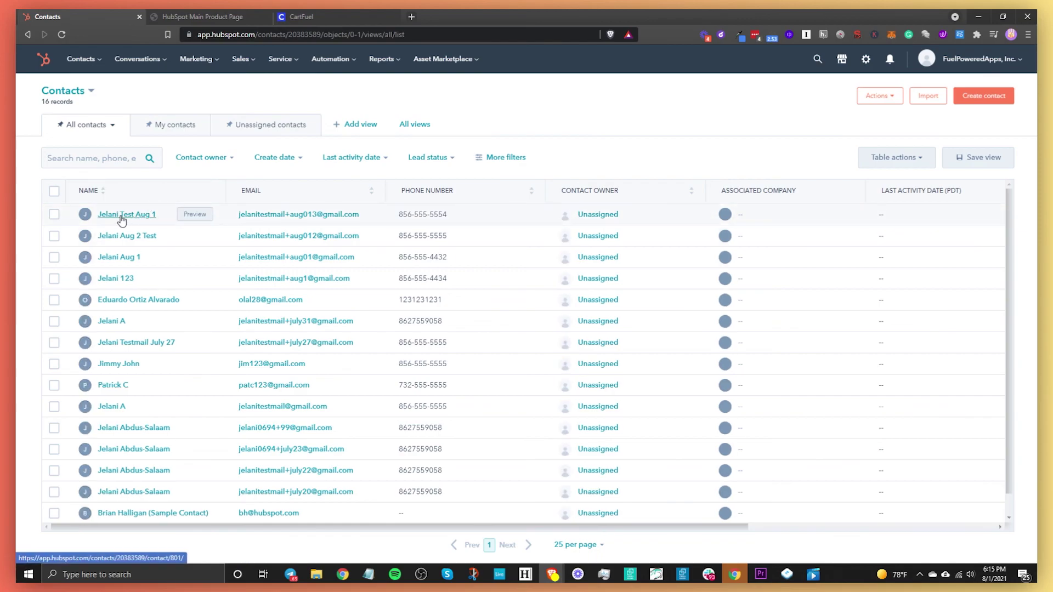
pyautogui.click(124, 215)
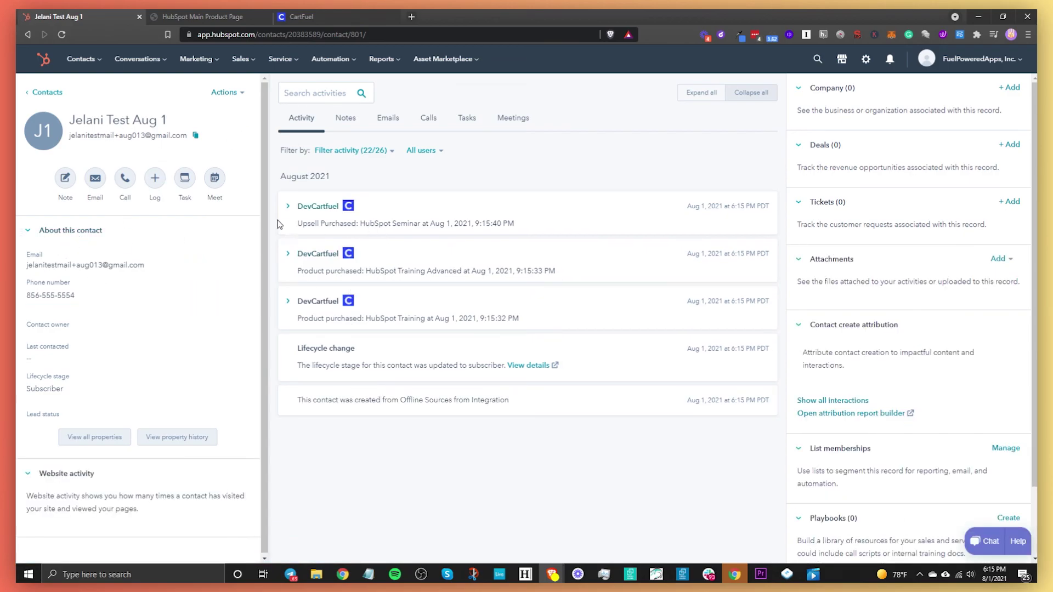
# Step: Expand the timeline cards for the $20 Training, $100 Training Advanced and $300 Seminar purchases
pyautogui.click(325, 301)
pyautogui.click(315, 253)
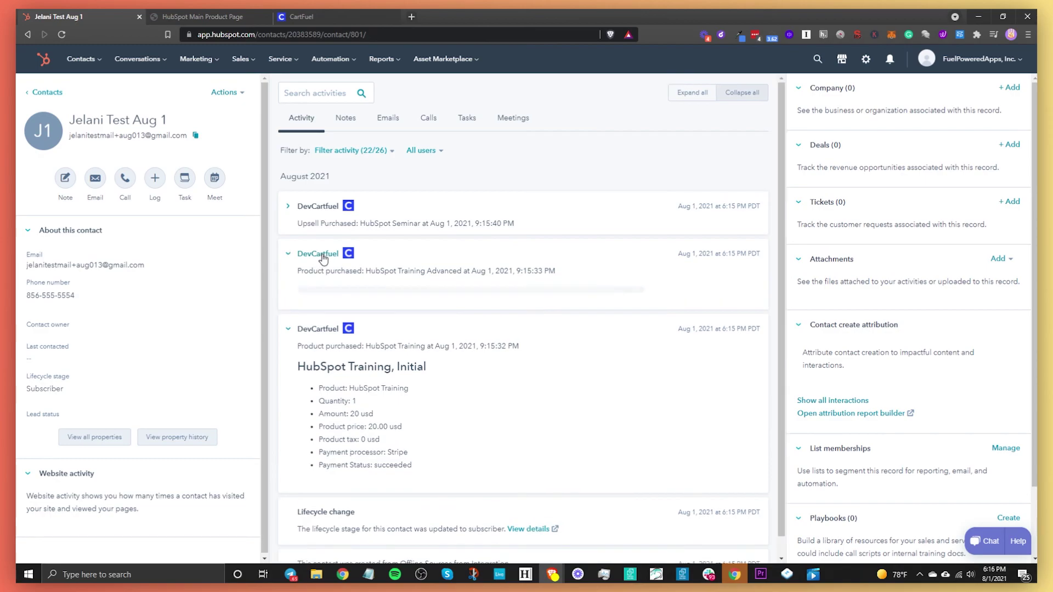
pyautogui.click(325, 206)
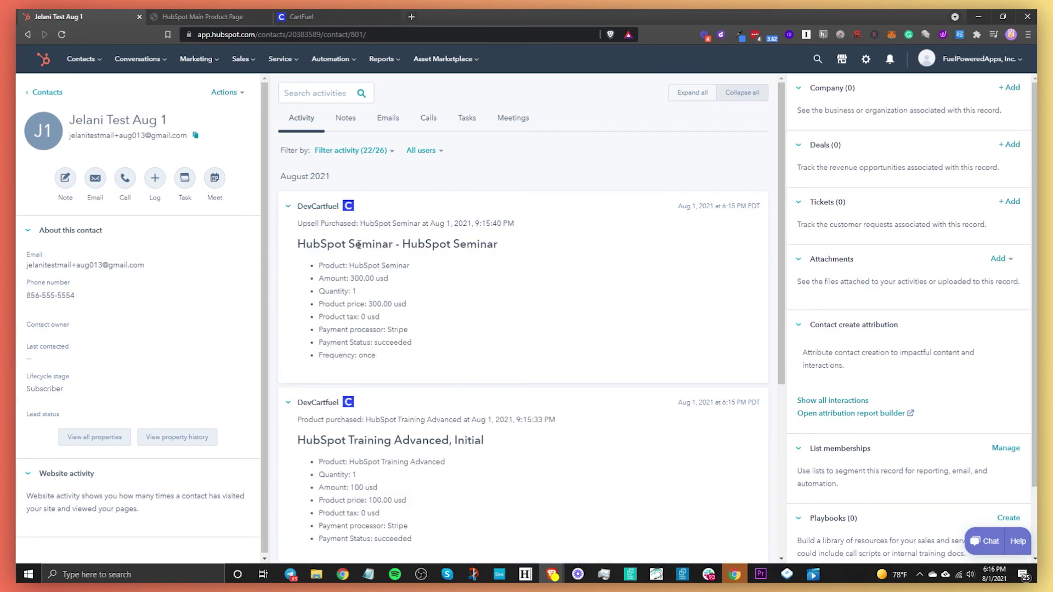